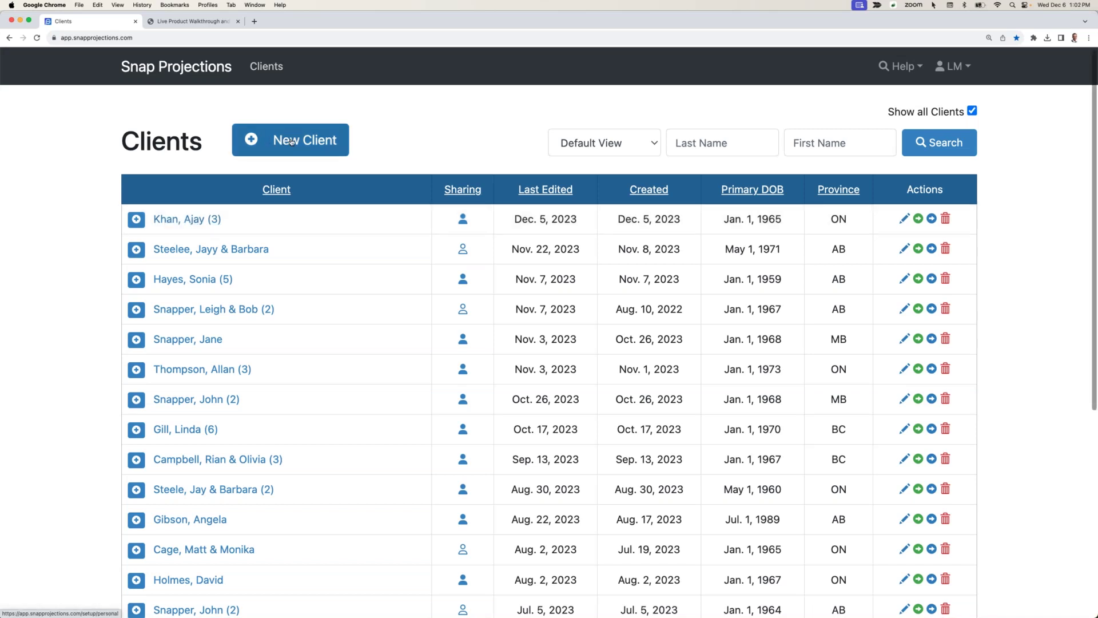
Step: Create a new client and fill in the primary client's first name, last name and date of birth
click(292, 141)
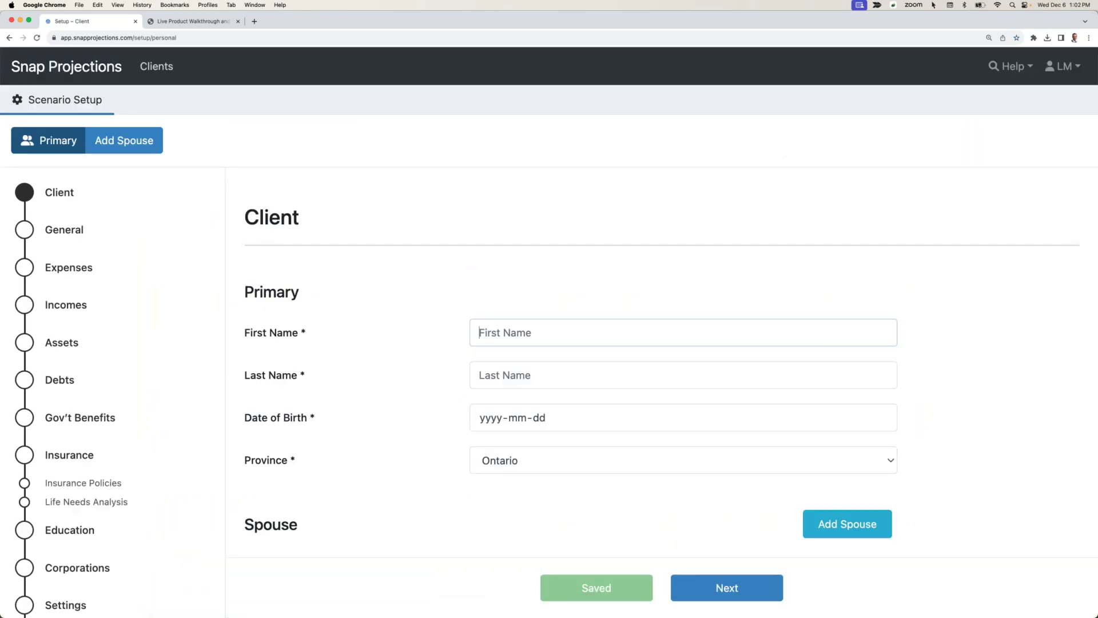
text(John)
key(Tab)
text(Snapper)
key(Tab)
text(1965-01-01)
click(396, 411)
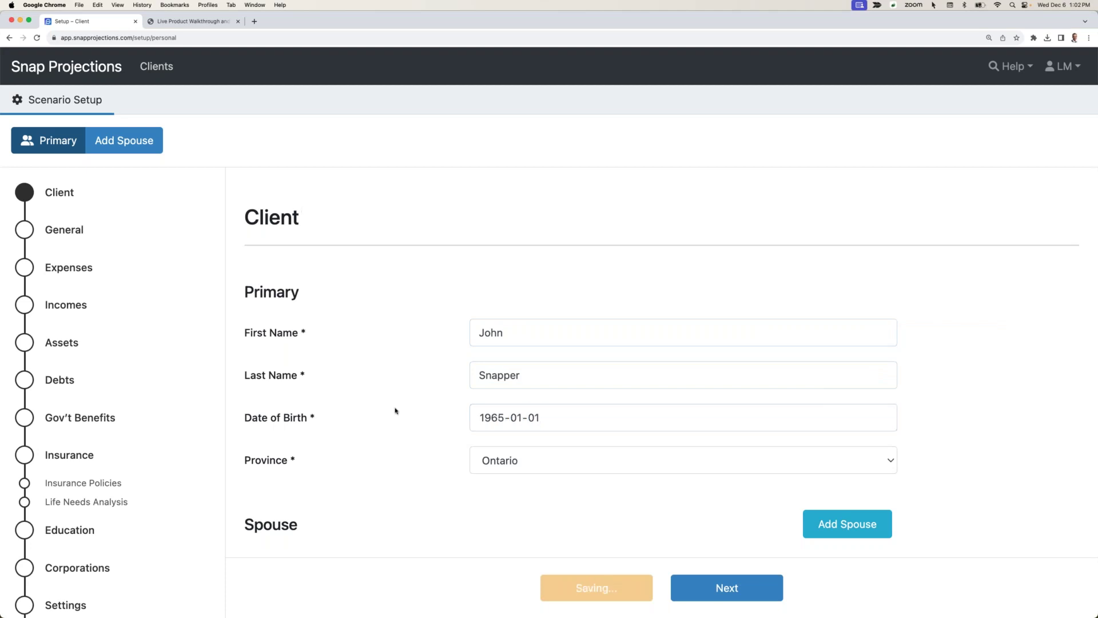
Step: Add a spouse to the client record with first name, last name and date of birth, and save it
click(847, 524)
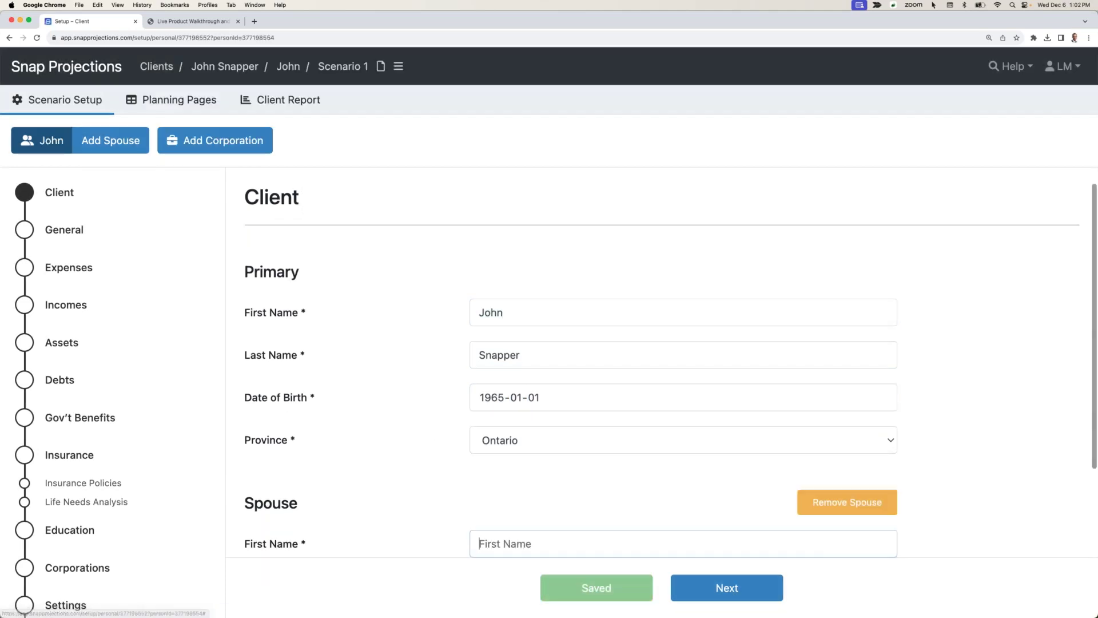
text(Jane)
key(Tab)
text(Snapper)
key(Tab)
text(196405)
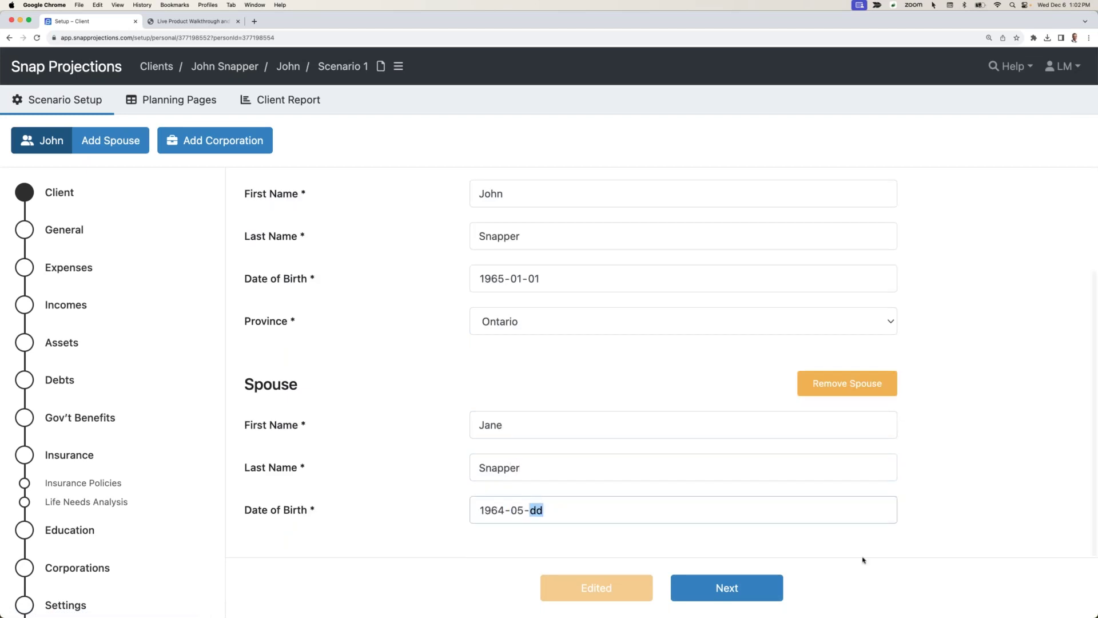
click(492, 510)
text(1965-01-01)
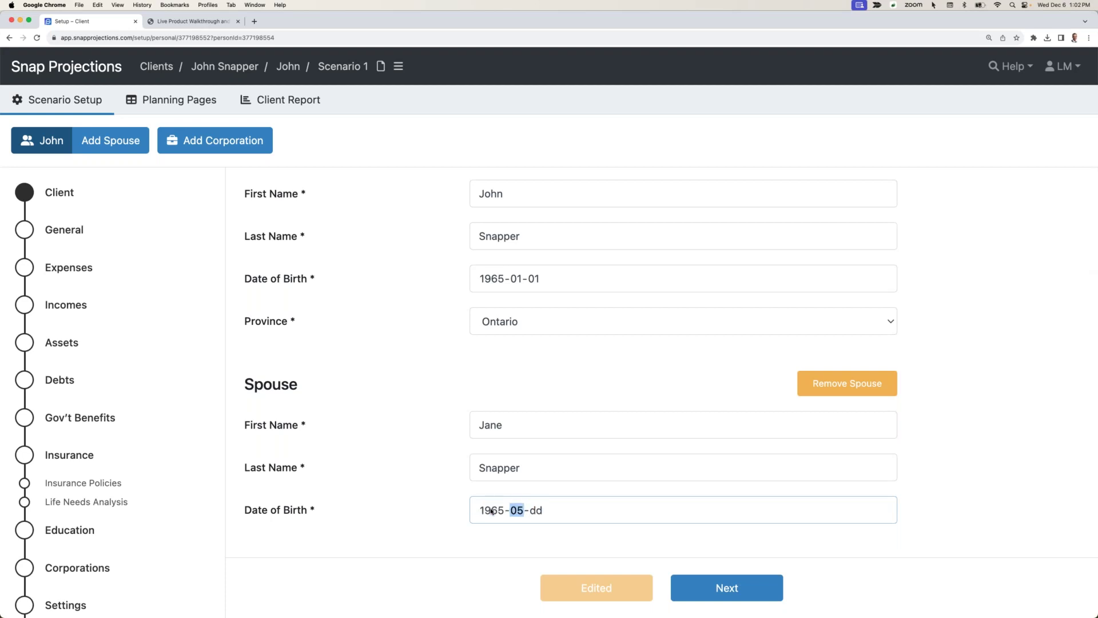
key(Return)
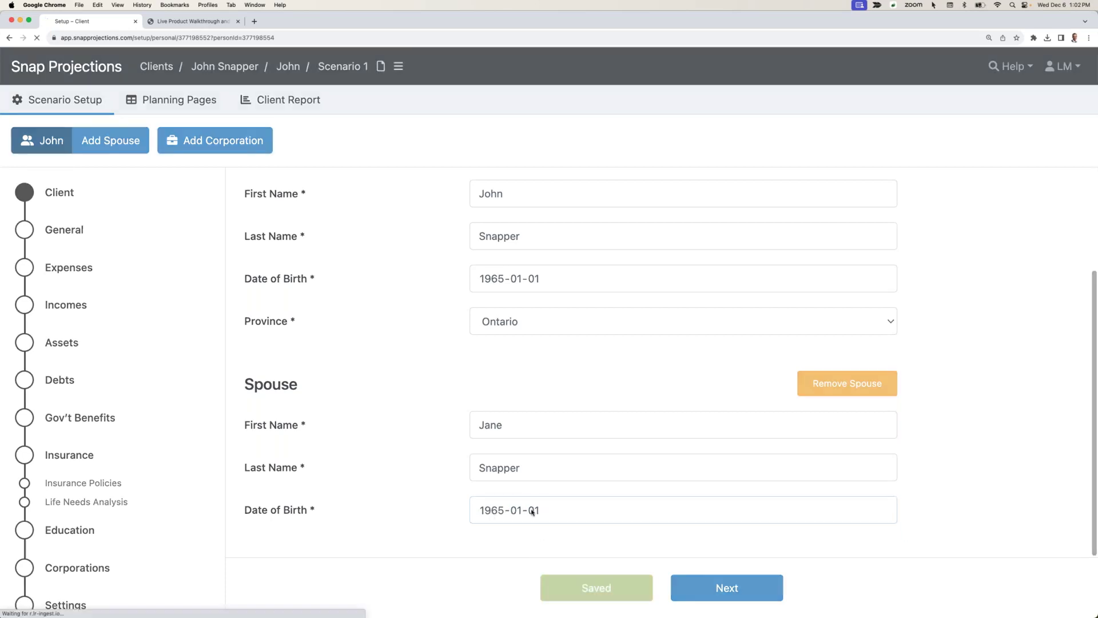
scroll(551, 424, down, 5)
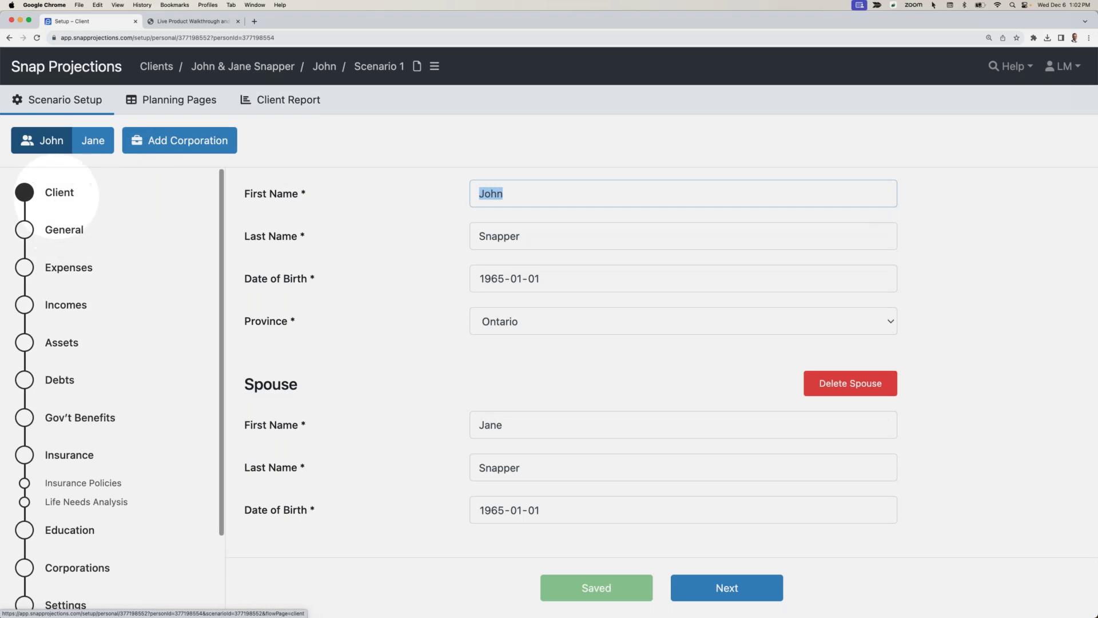
Step: Set the scenario's start year to 2024 in the General setup and review the inflation rates and rates of return
click(732, 588)
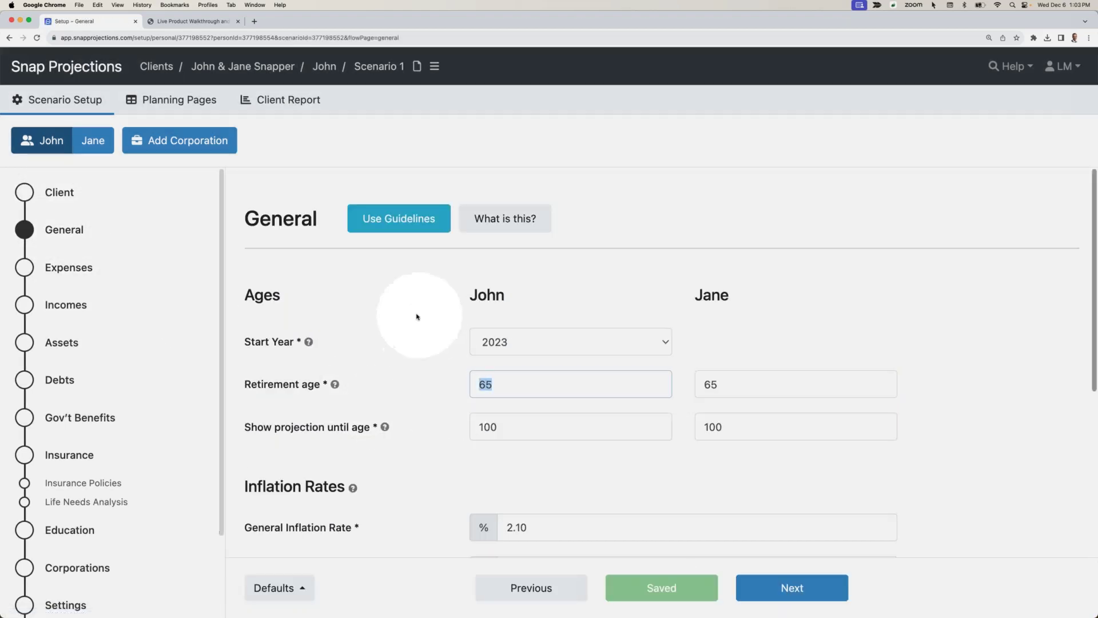
click(512, 343)
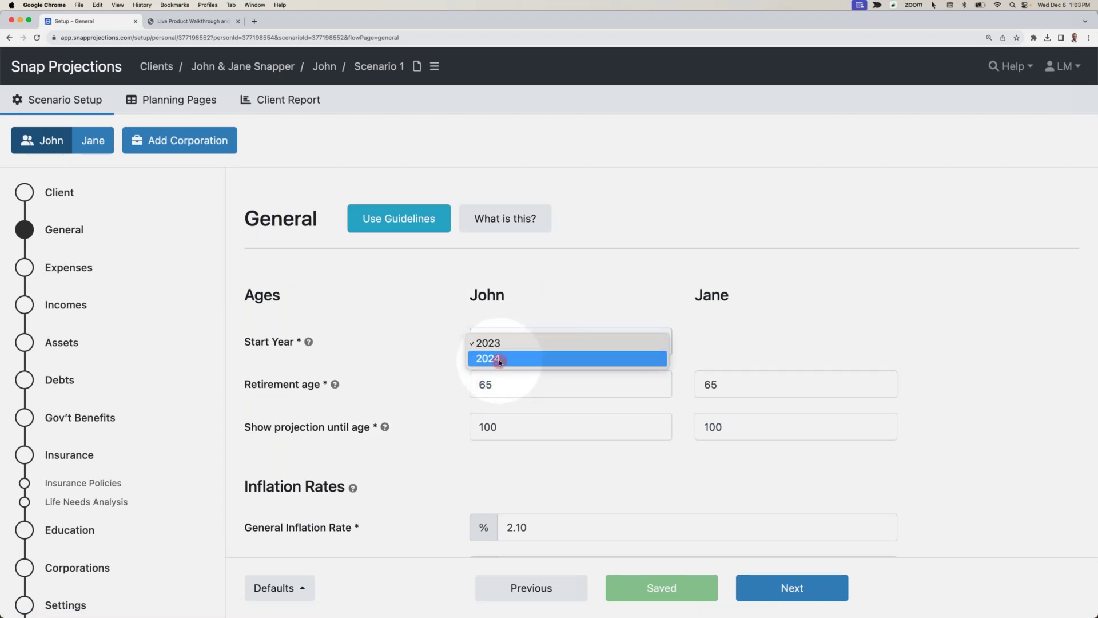
click(498, 359)
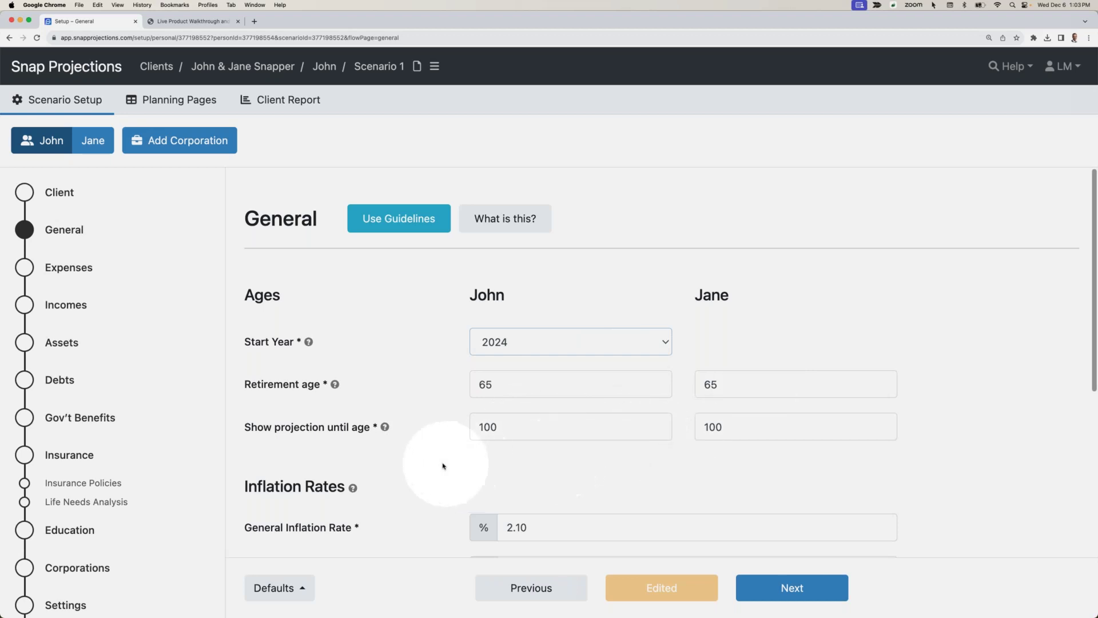
scroll(446, 465, down, 5)
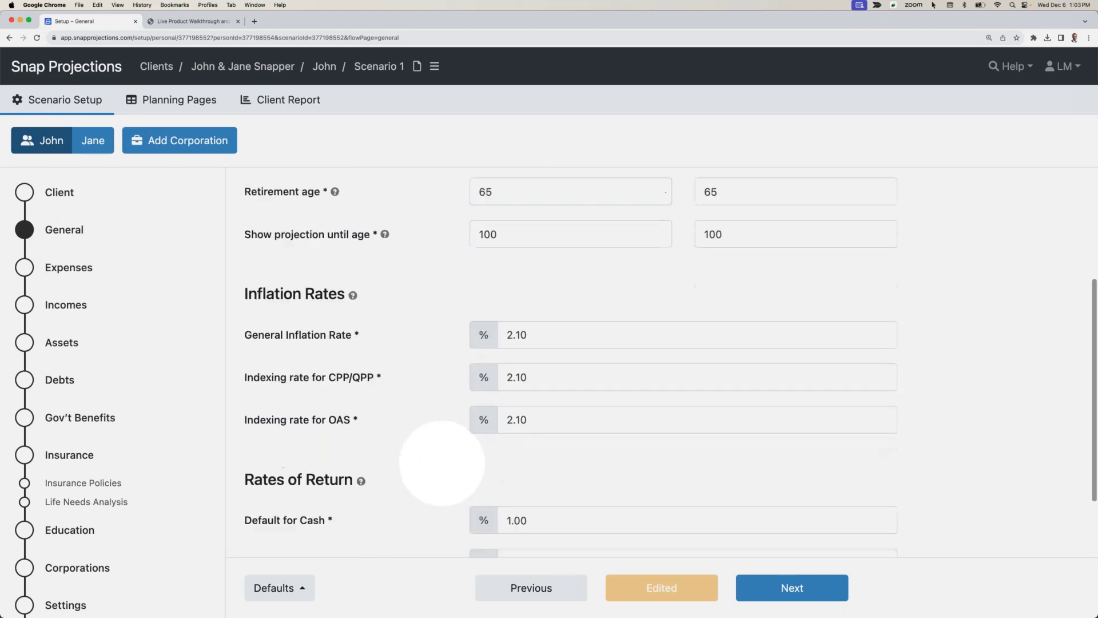
scroll(446, 464, down, 2)
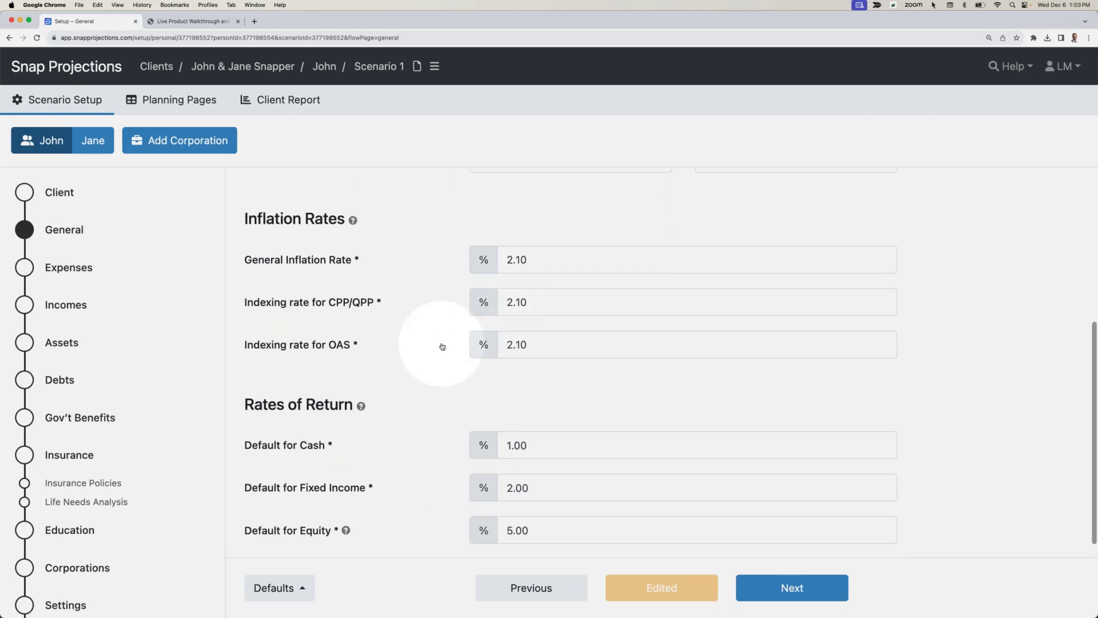
scroll(442, 345, down, 1)
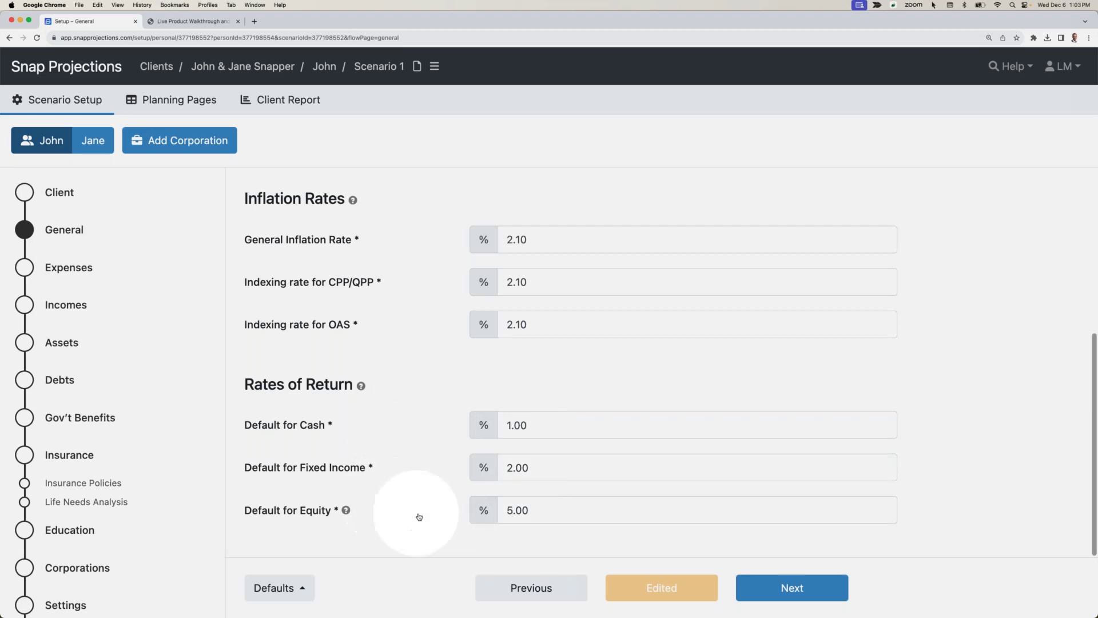
Step: Continue past Expenses to Incomes and set the primary client's employment income amount to $110,000
click(788, 589)
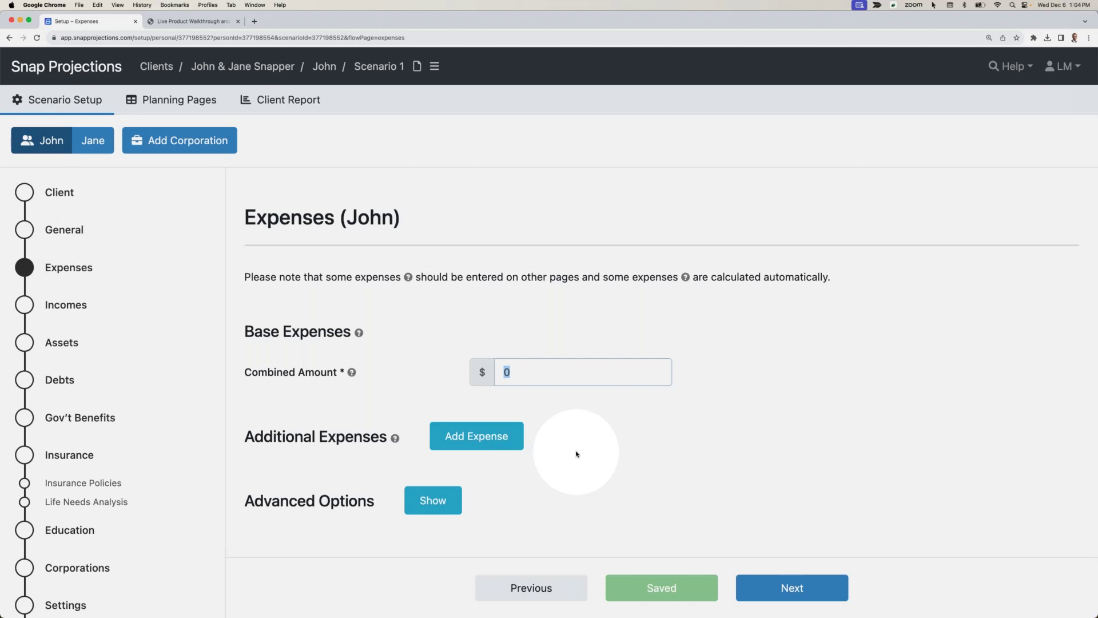
click(808, 587)
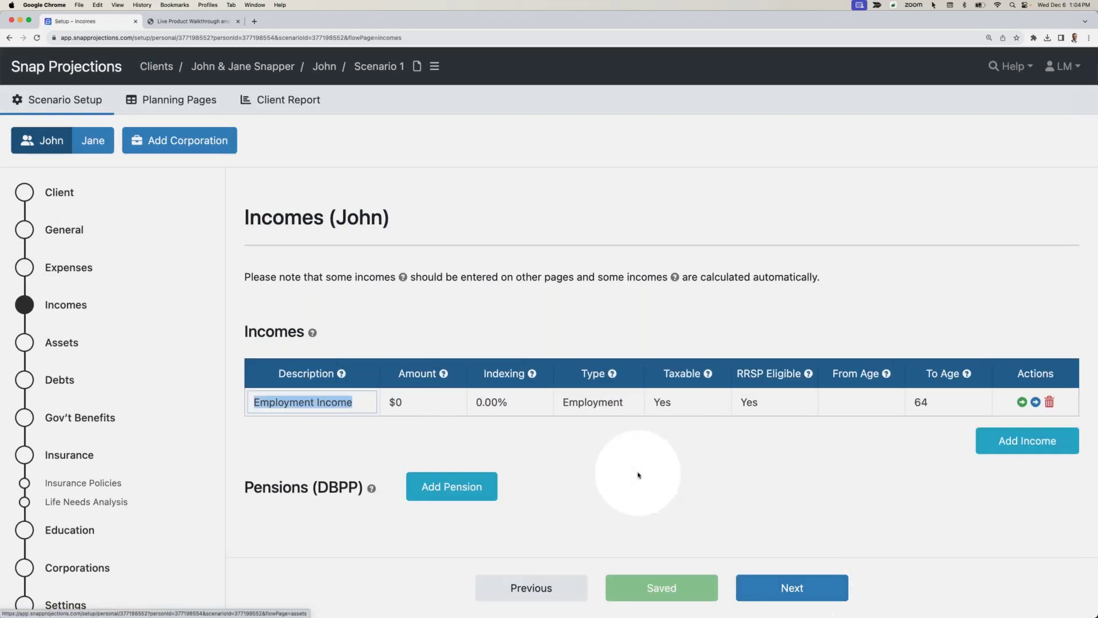
click(432, 406)
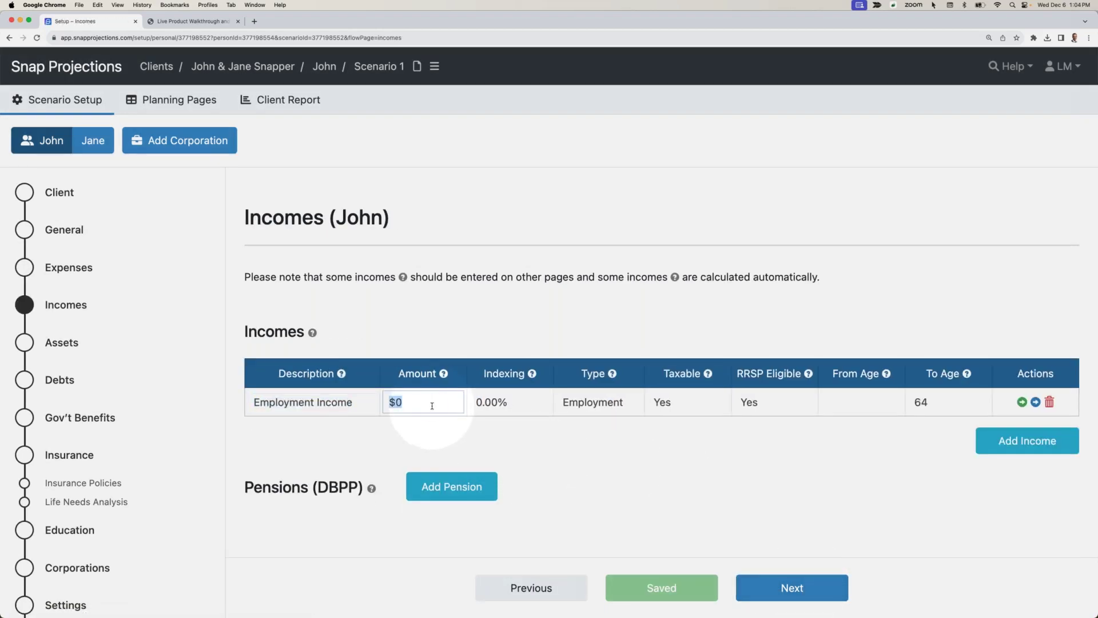
text(110000)
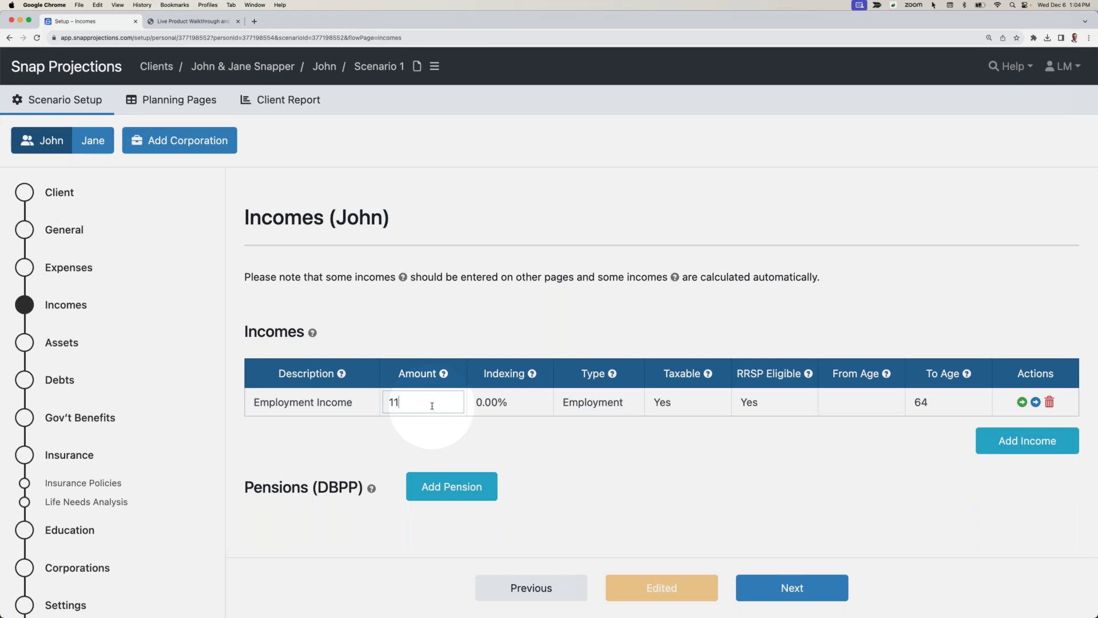
click(424, 436)
Step: Set the indexing of the primary client's employment income to General Inflation
click(496, 403)
text(General Inflation)
click(508, 407)
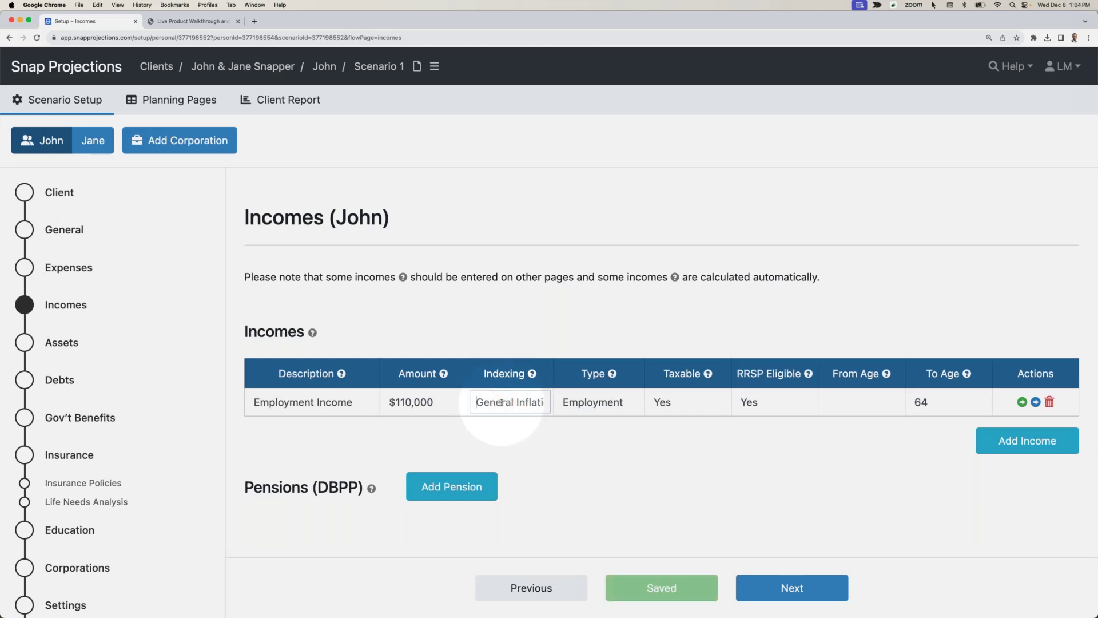
click(501, 402)
click(507, 446)
click(517, 404)
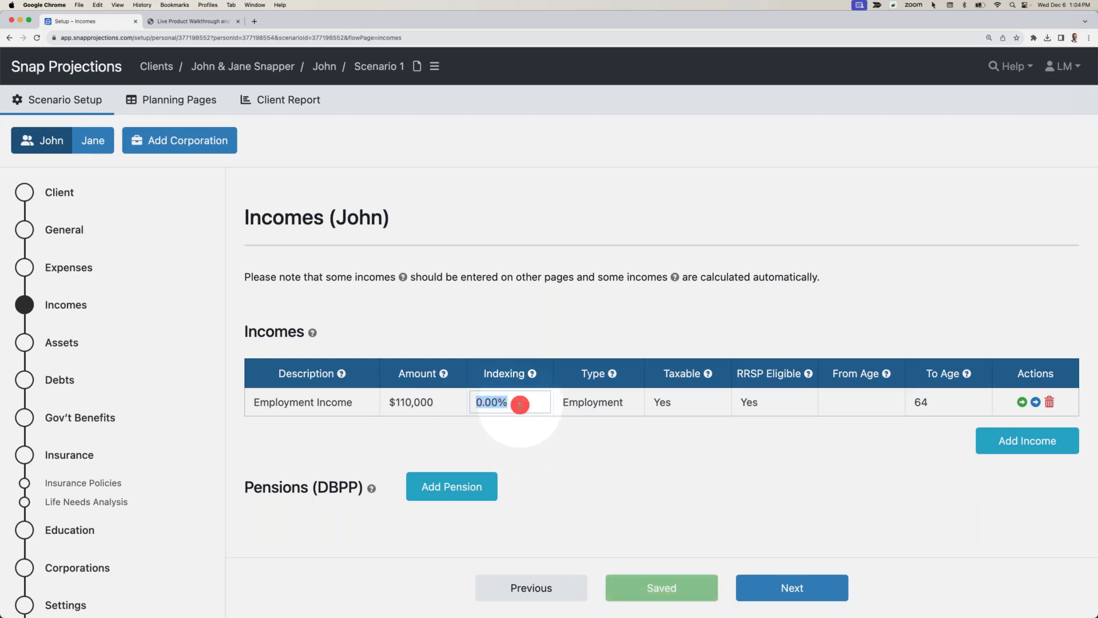
text(1)
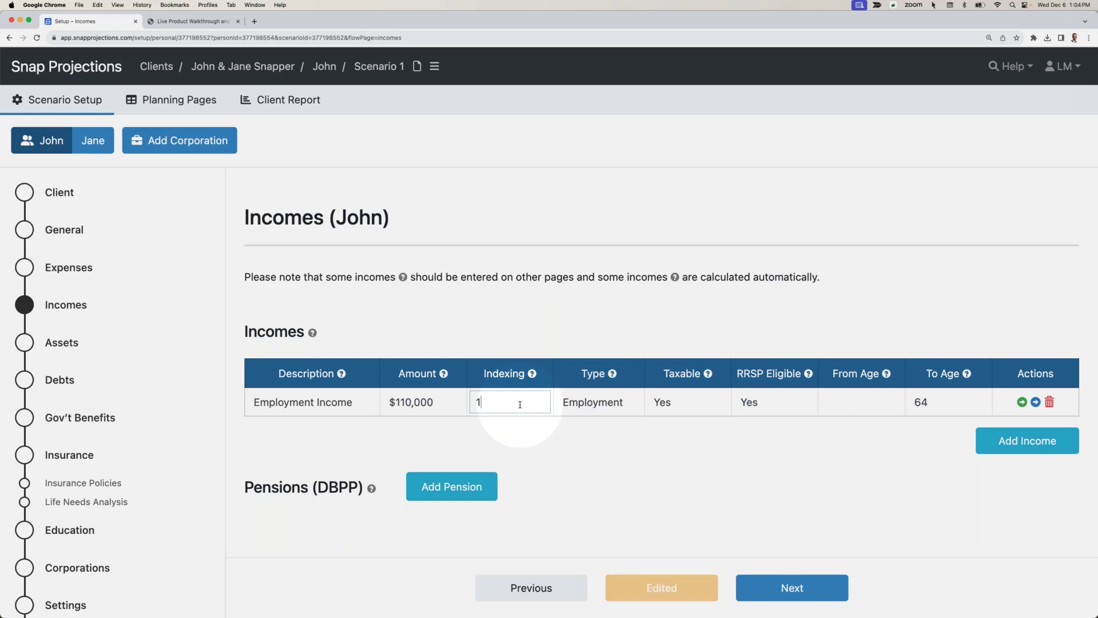
click(512, 446)
click(511, 403)
text(General Inflation)
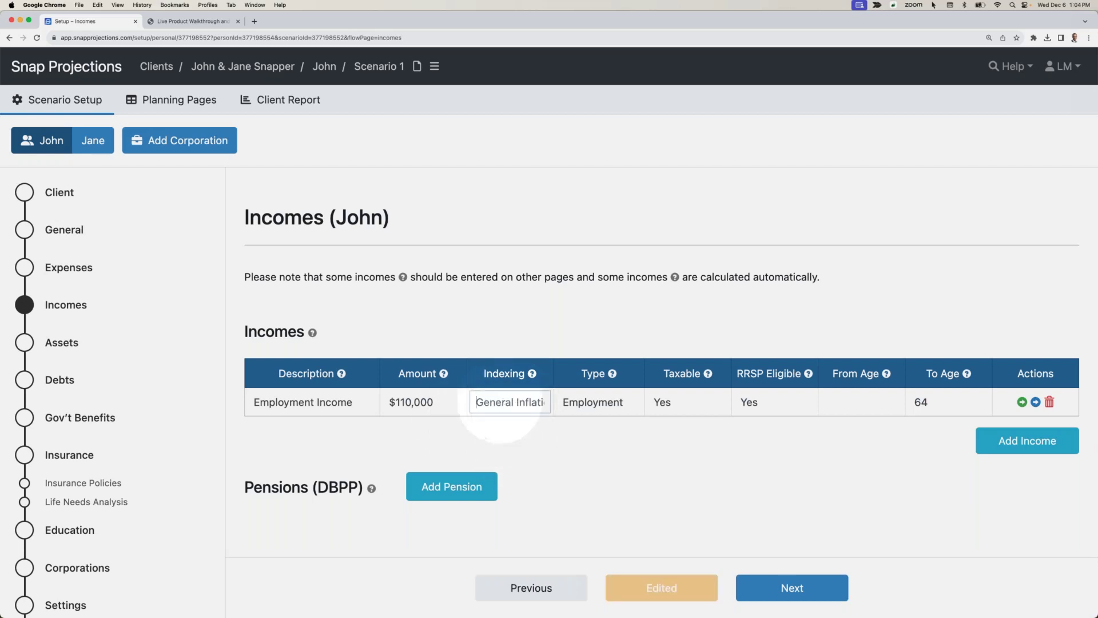
click(511, 451)
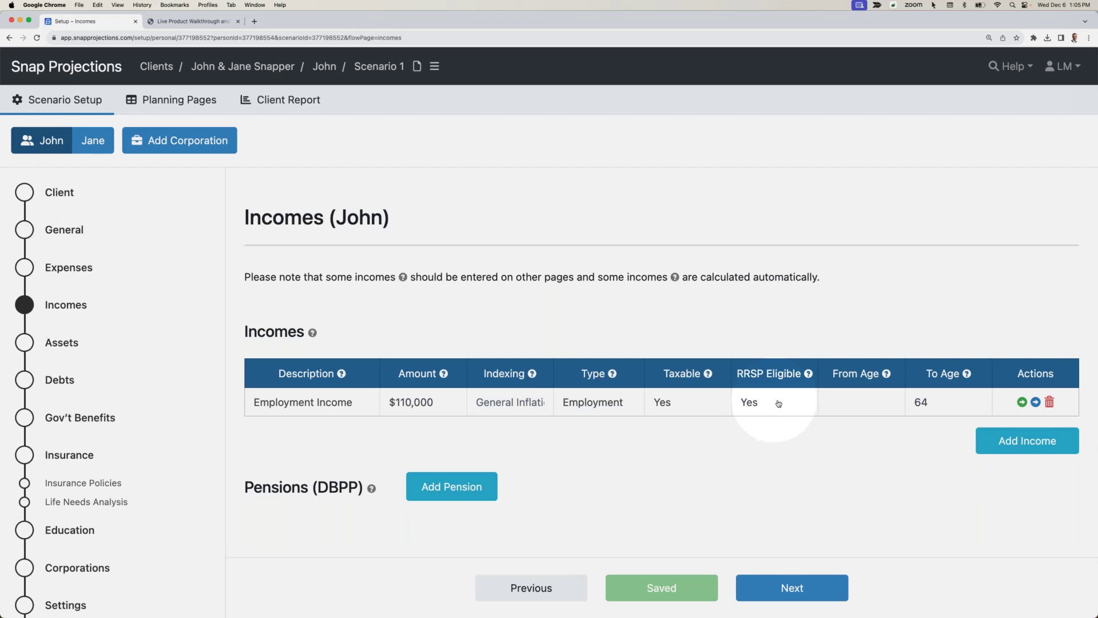
Step: Inspect the date behind the To Age of the primary client's employment income and close it without applying changes
mouse_move(846, 393)
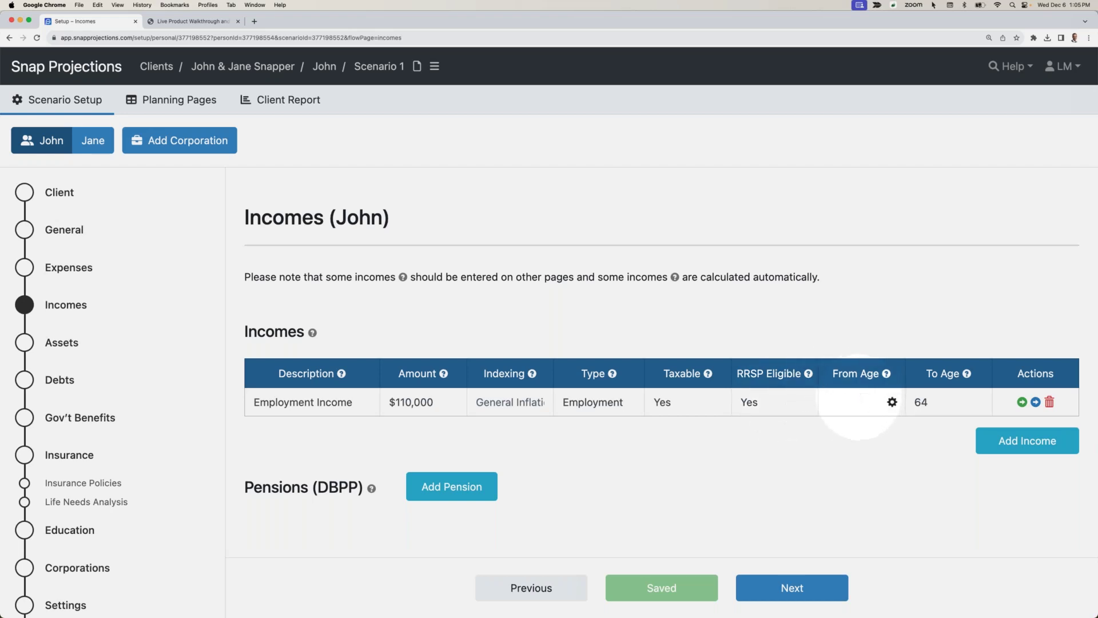
mouse_move(942, 393)
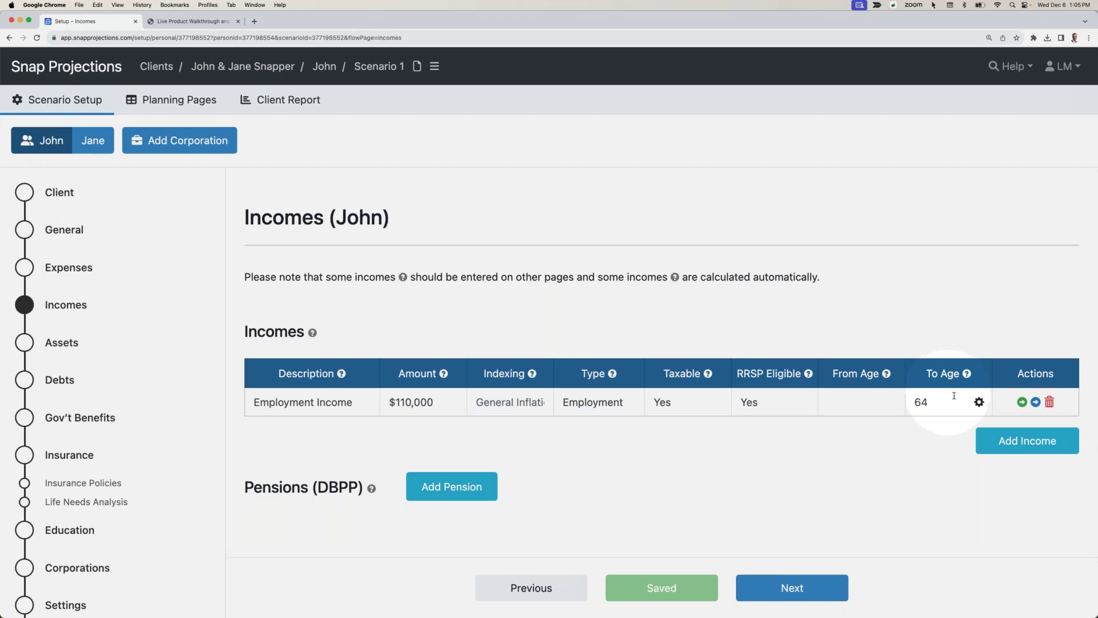
click(979, 402)
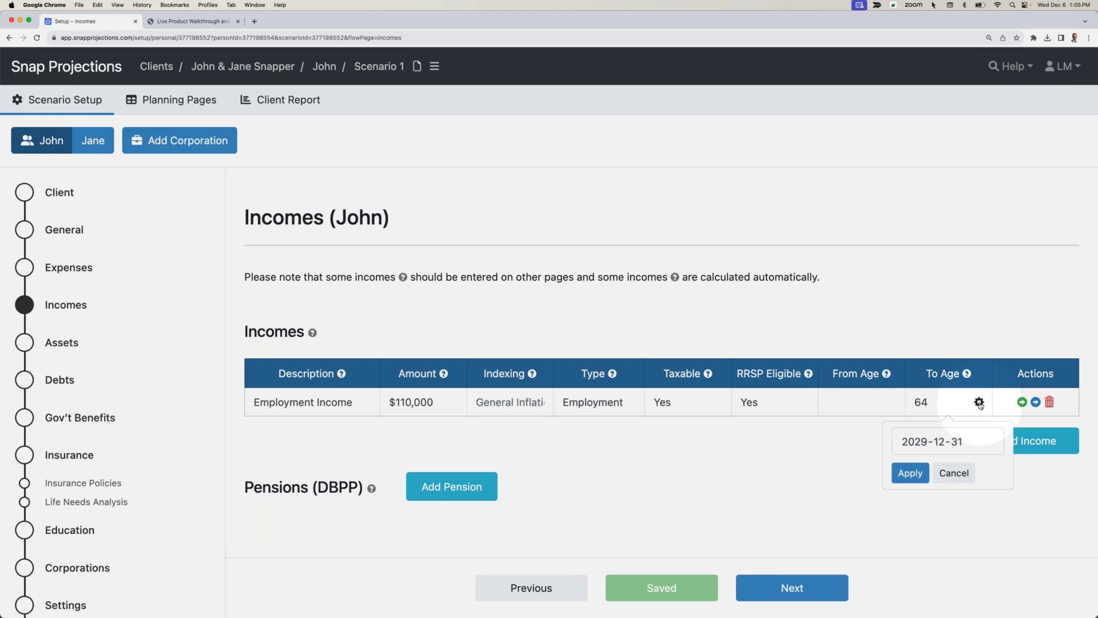
click(940, 448)
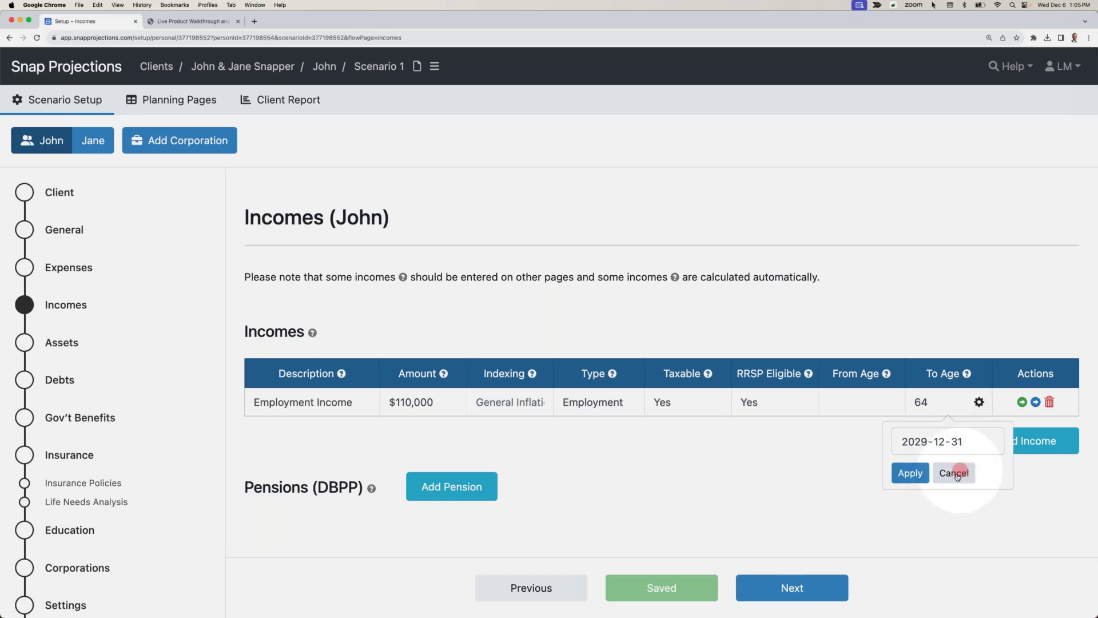
click(952, 472)
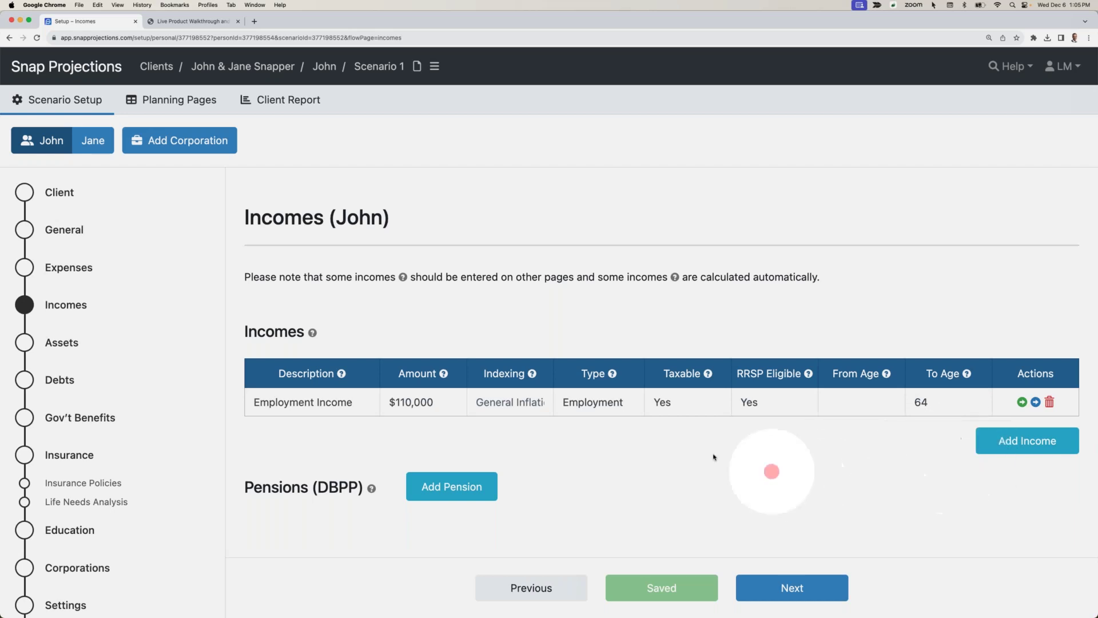
Step: Set the spouse's employment income to $120,000 with indexing at General Inflation
click(90, 144)
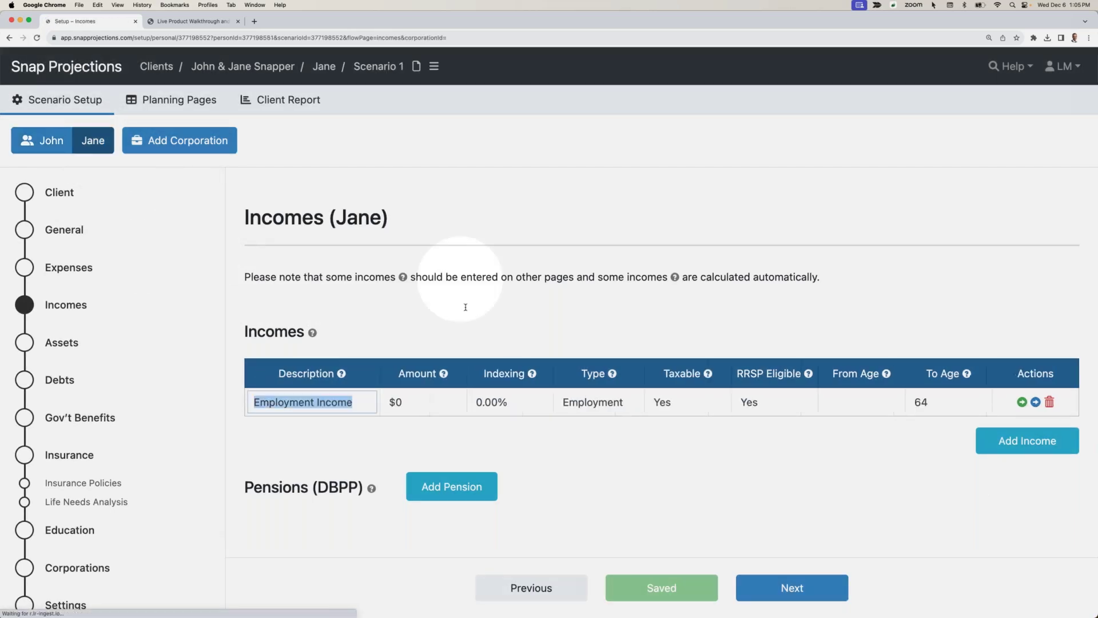
click(430, 406)
text(12)
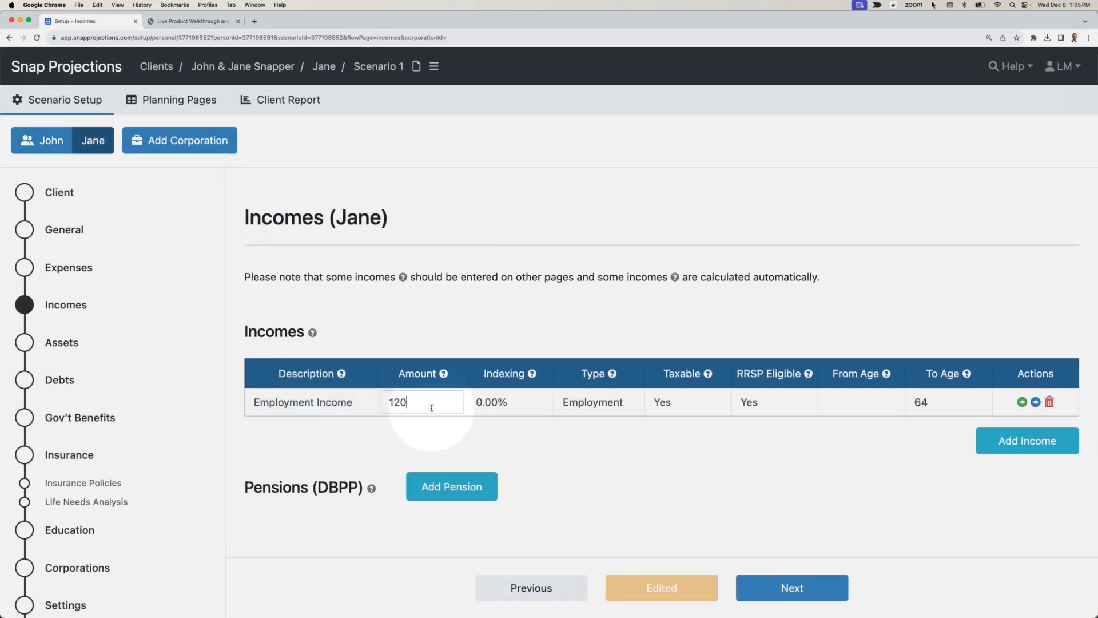
text(0,000)
key(Tab)
double_click(483, 407)
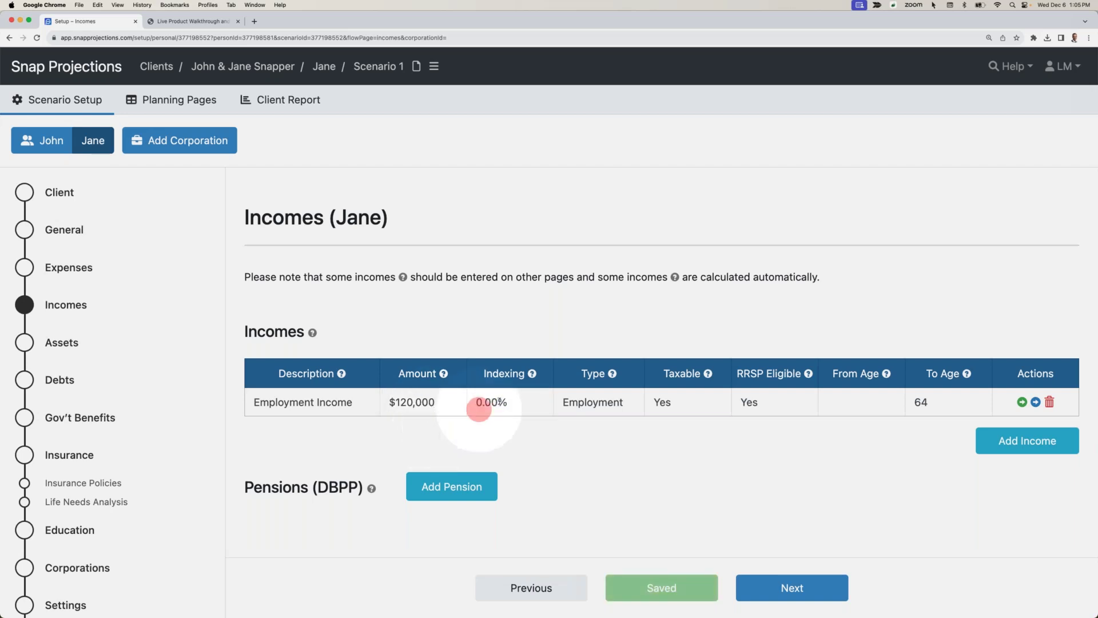
key(BackSpace)
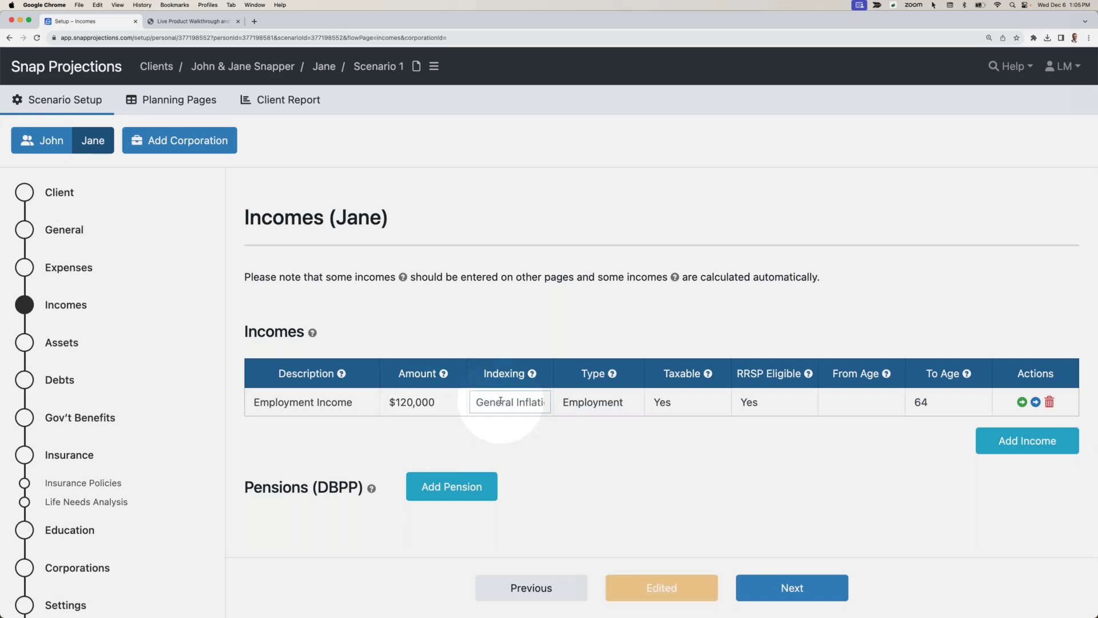
click(572, 466)
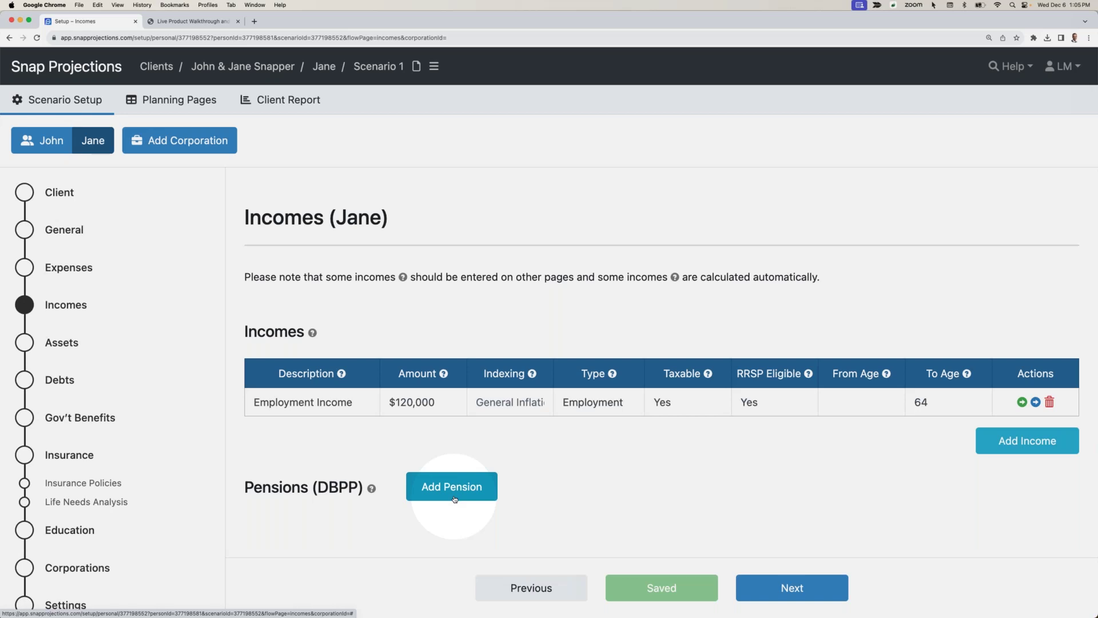
Step: Continue to the spouse's Assets and delete the Default non-registered capital asset
click(792, 591)
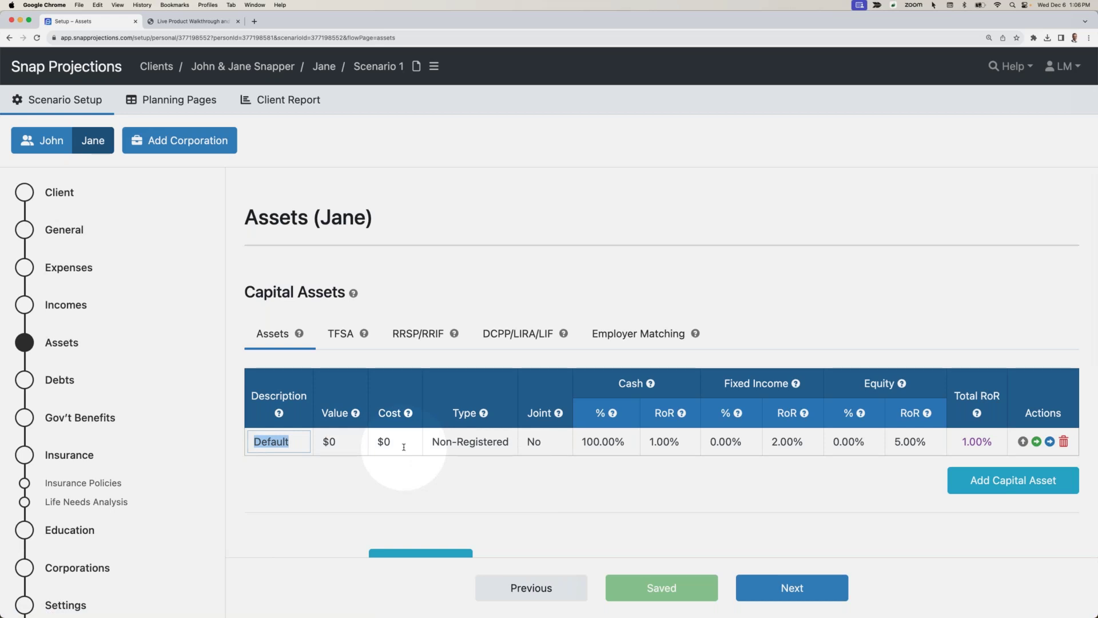
click(1063, 440)
click(678, 222)
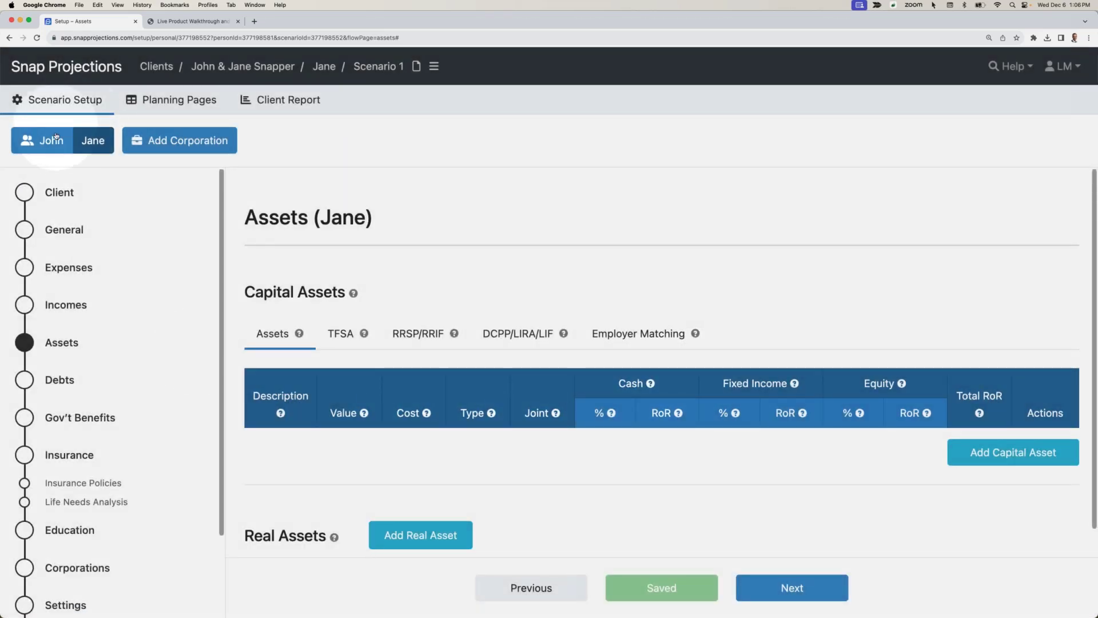
Step: Switch to the primary client's assets and delete the Default non-registered capital asset
click(55, 132)
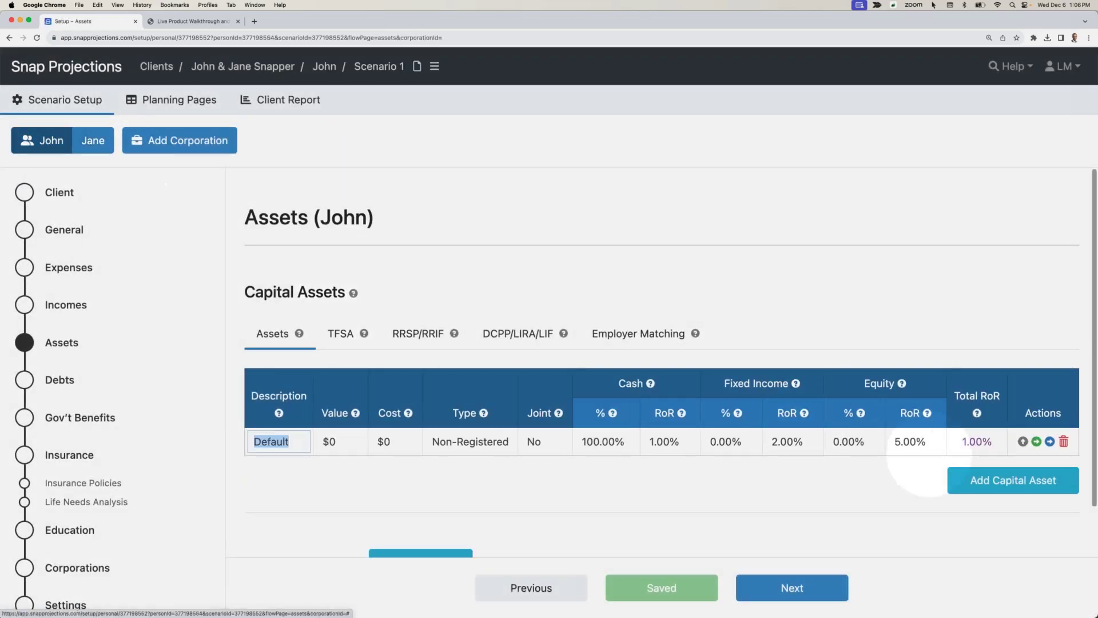
click(1064, 441)
click(677, 210)
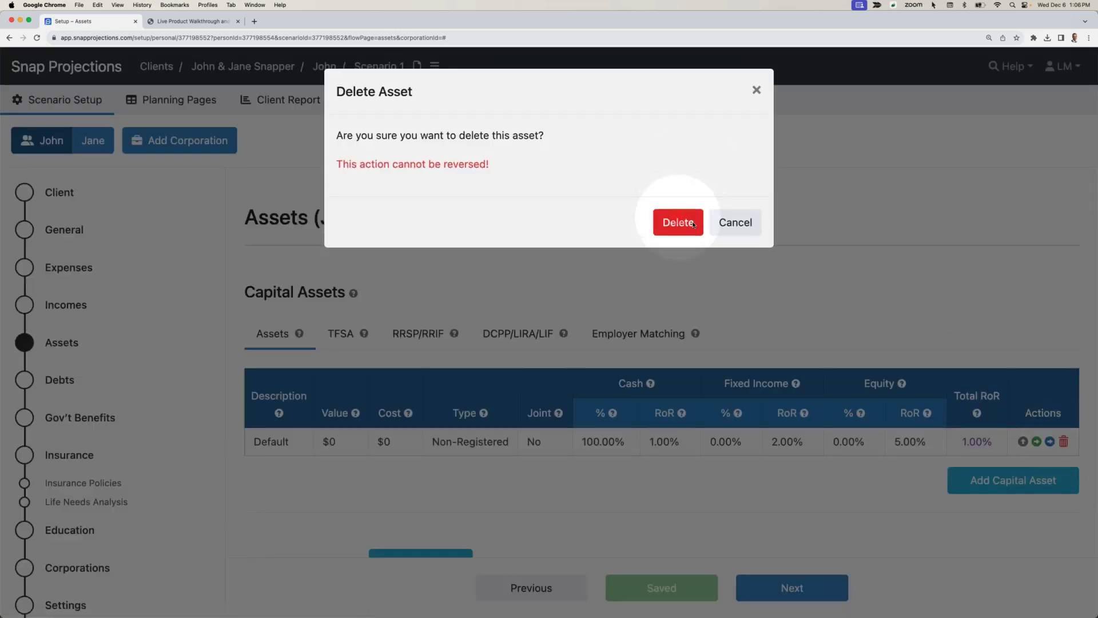
Step: Add a Non-Registered capital asset for the primary client, described as Non-reg, with a value of $150,000
click(992, 453)
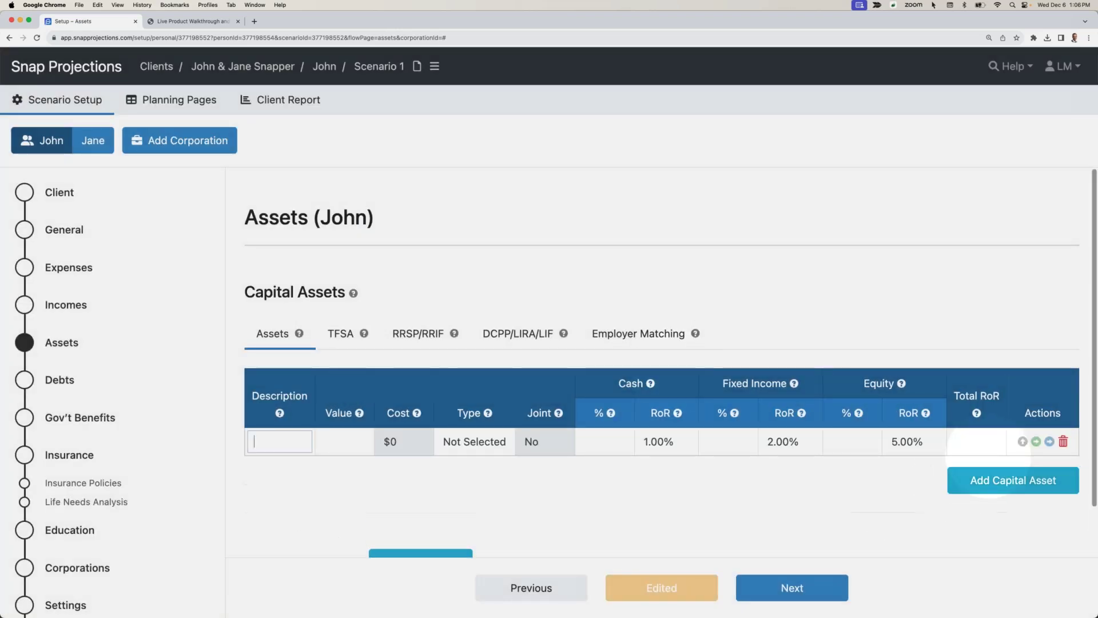
text(Non-reg)
key(Tab)
text(150,000)
key(Tab)
key(n)
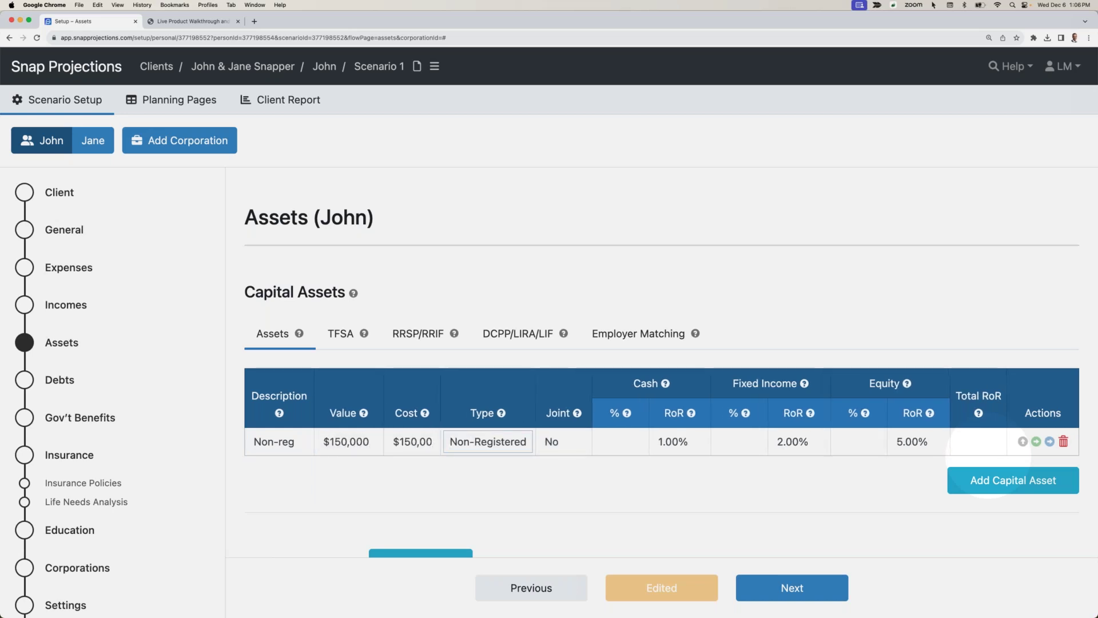
Step: Set the Non-reg asset's cost to $120,000 and mark it as joint
click(430, 445)
text(120000)
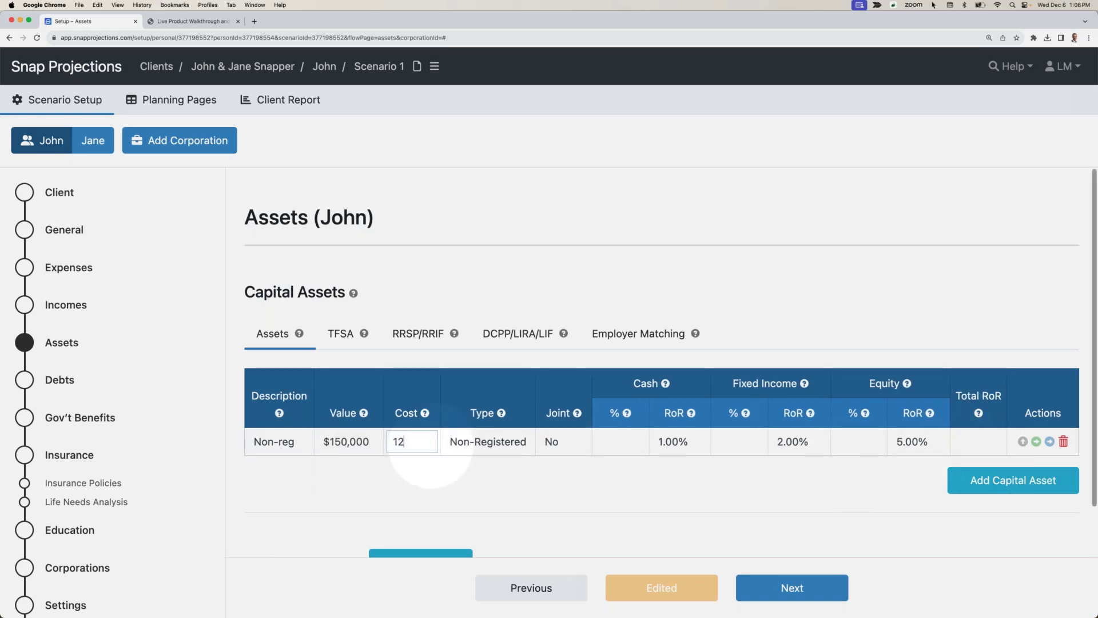
key(Tab)
key(Tab)
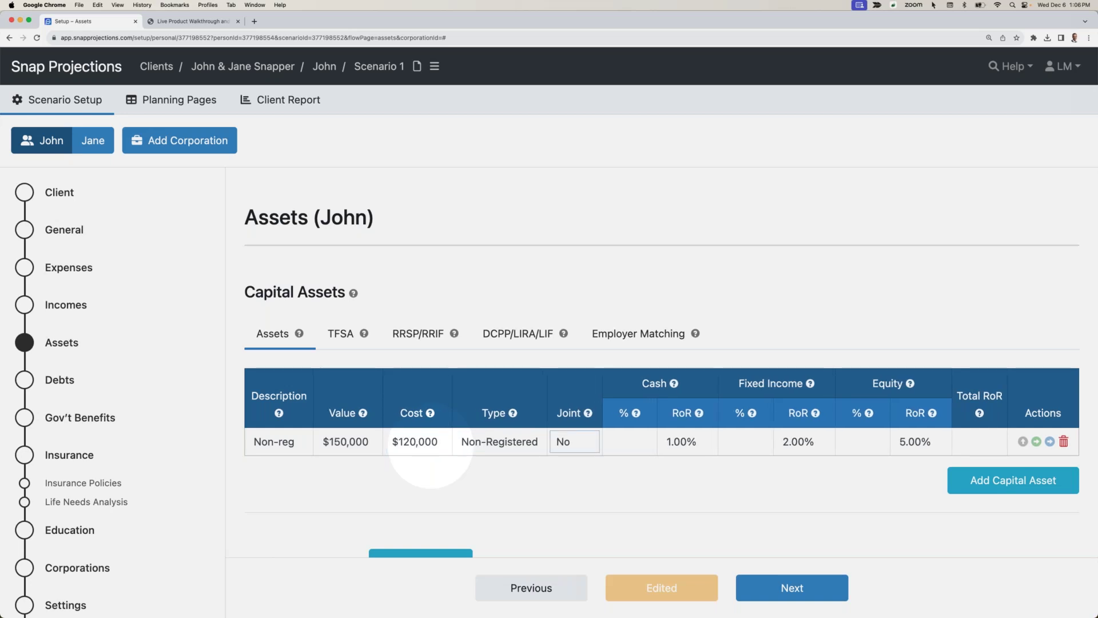
key(y)
Step: Allocate the Non-reg asset 0% to cash, 30% to fixed income and 70% to equity
click(627, 443)
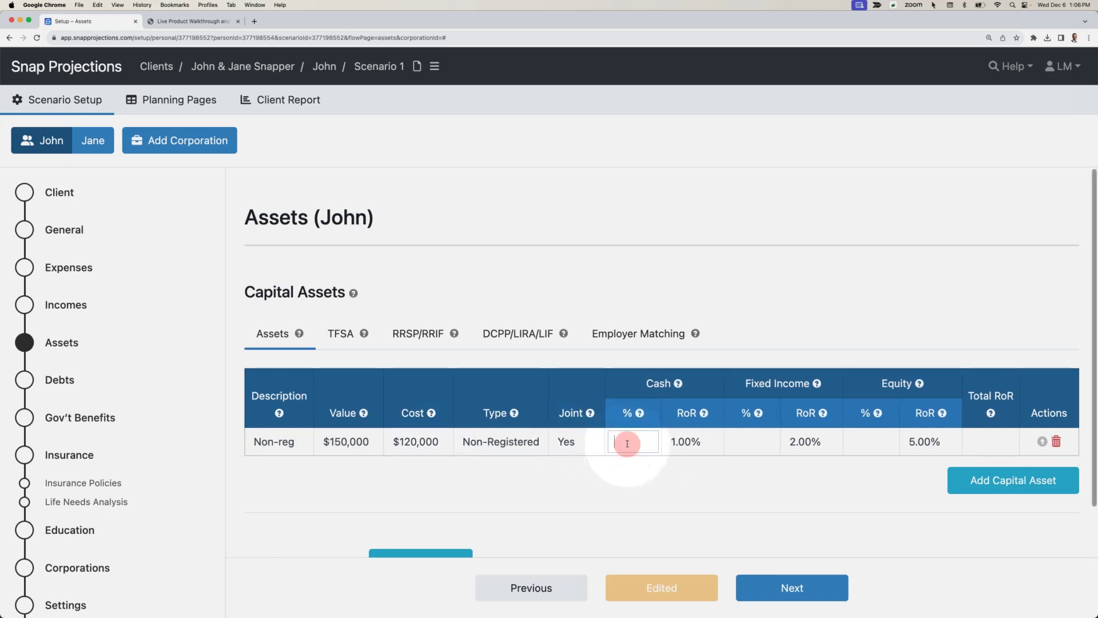
text(0)
key(Tab)
text(30)
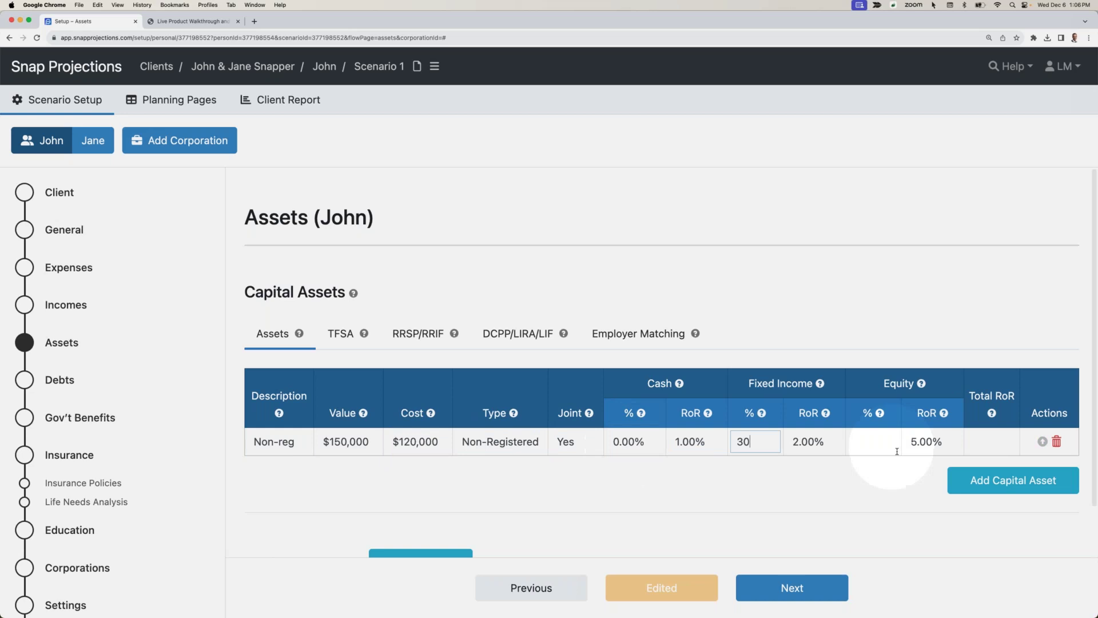
click(805, 463)
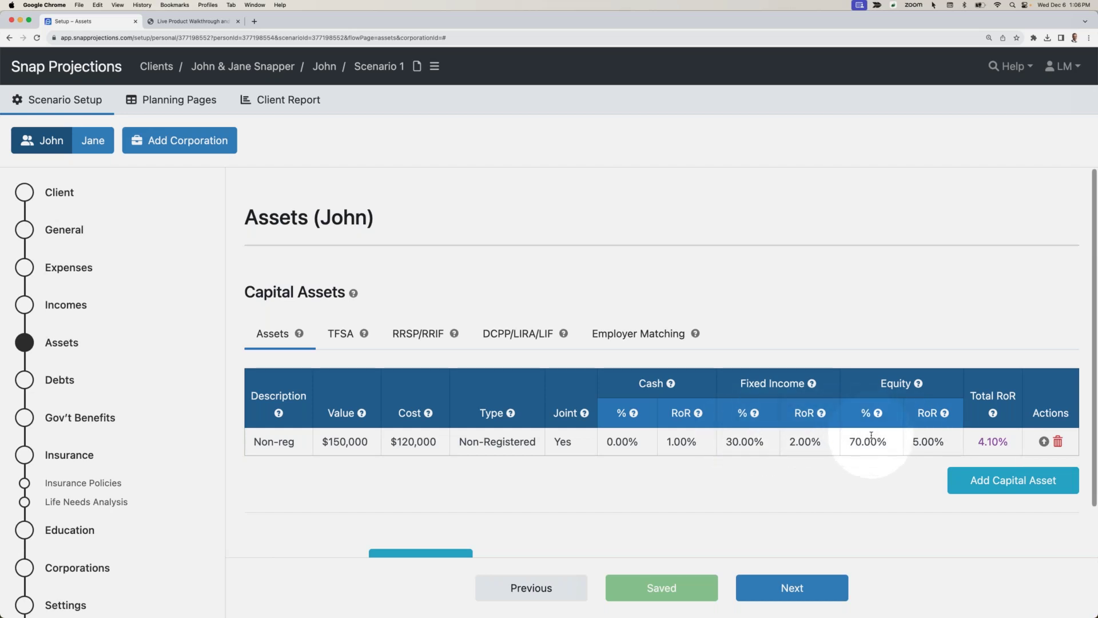
Step: Add a capital asset of type TFSA, described as TFSA, with a value of $90,000
click(995, 480)
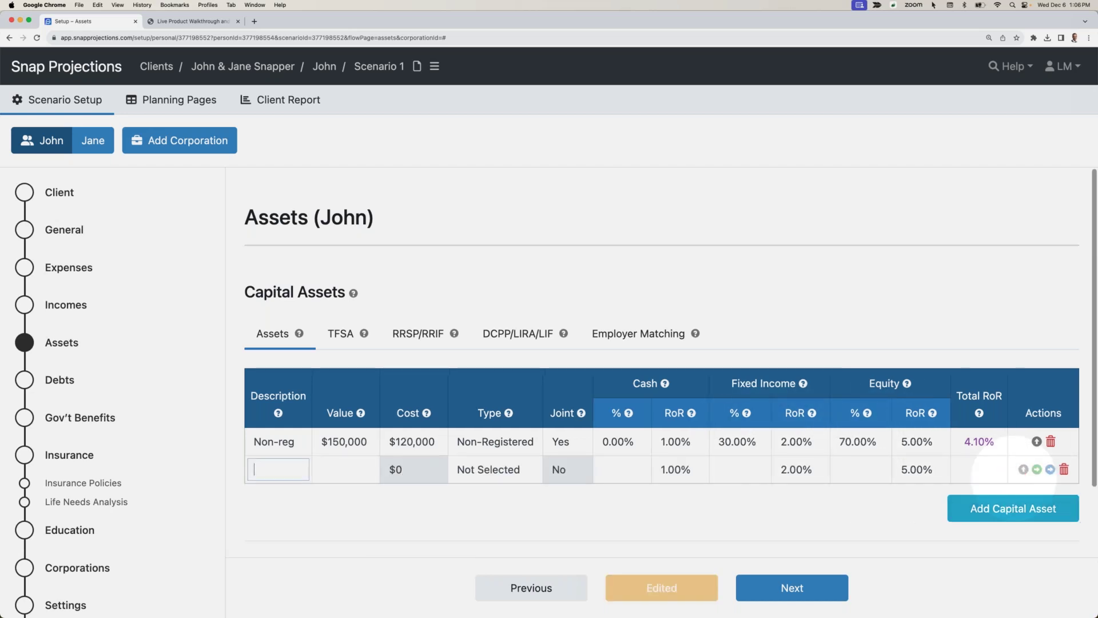
text(TFSA)
key(Tab)
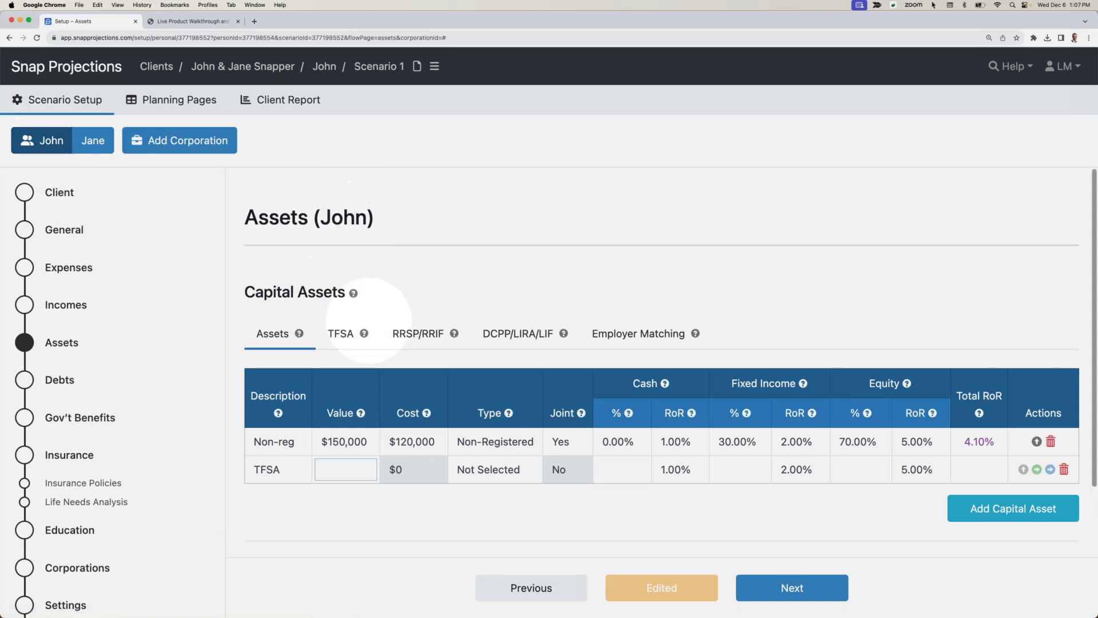
text(0)
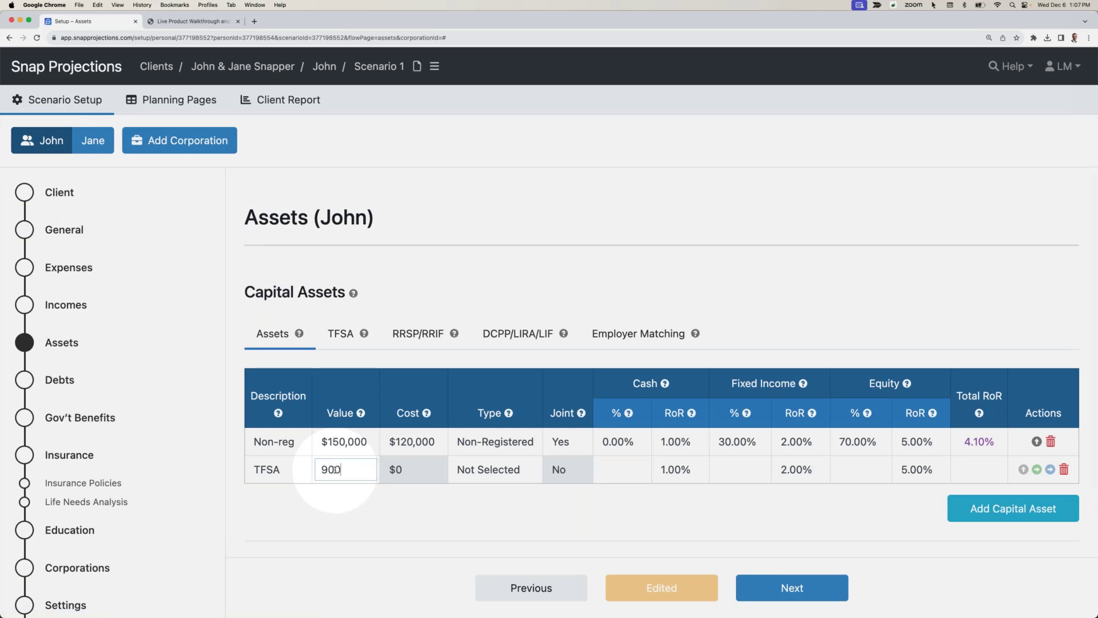
text(,000)
key(Tab)
key(t)
key(Tab)
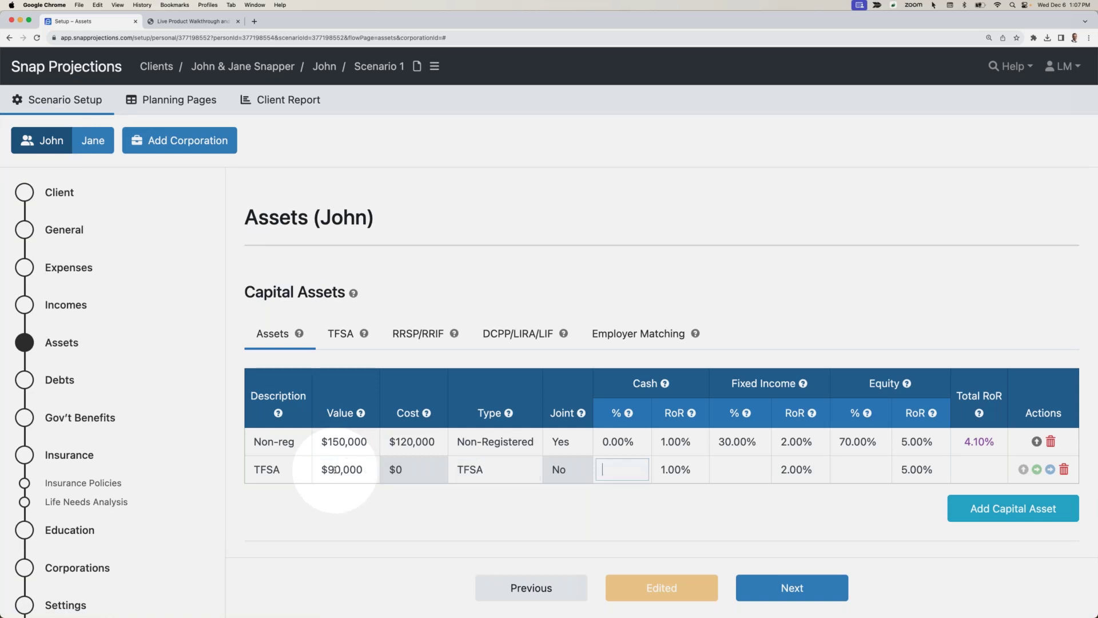
Step: Allocate the TFSA asset 0% to cash, 40% to fixed income and 60% to equity
key(Tab)
text(4)
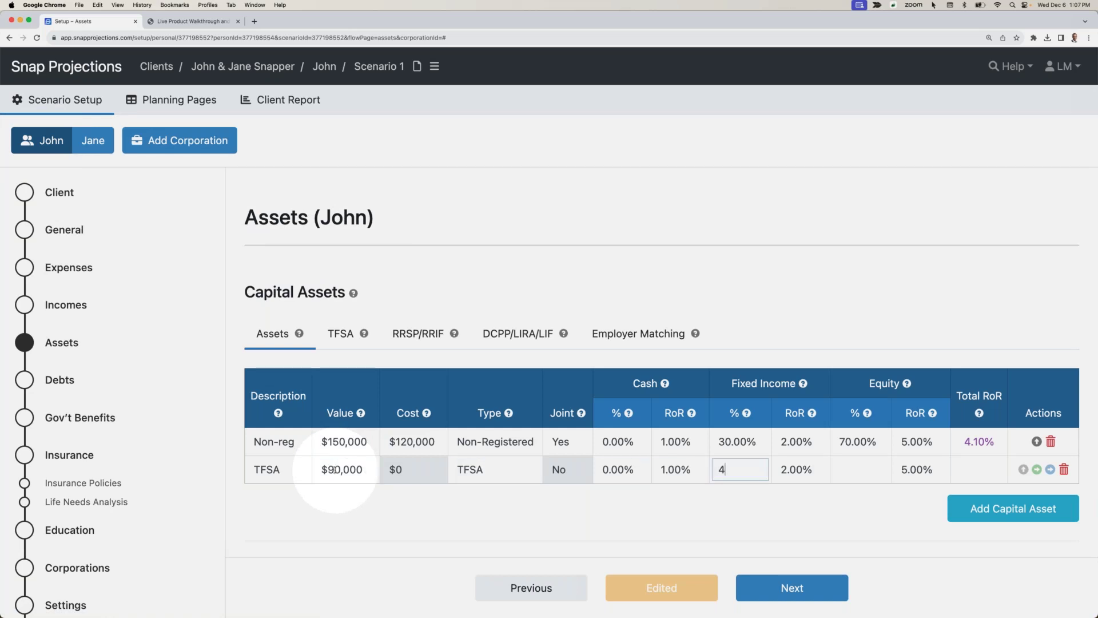
text(0)
key(Tab)
click(756, 496)
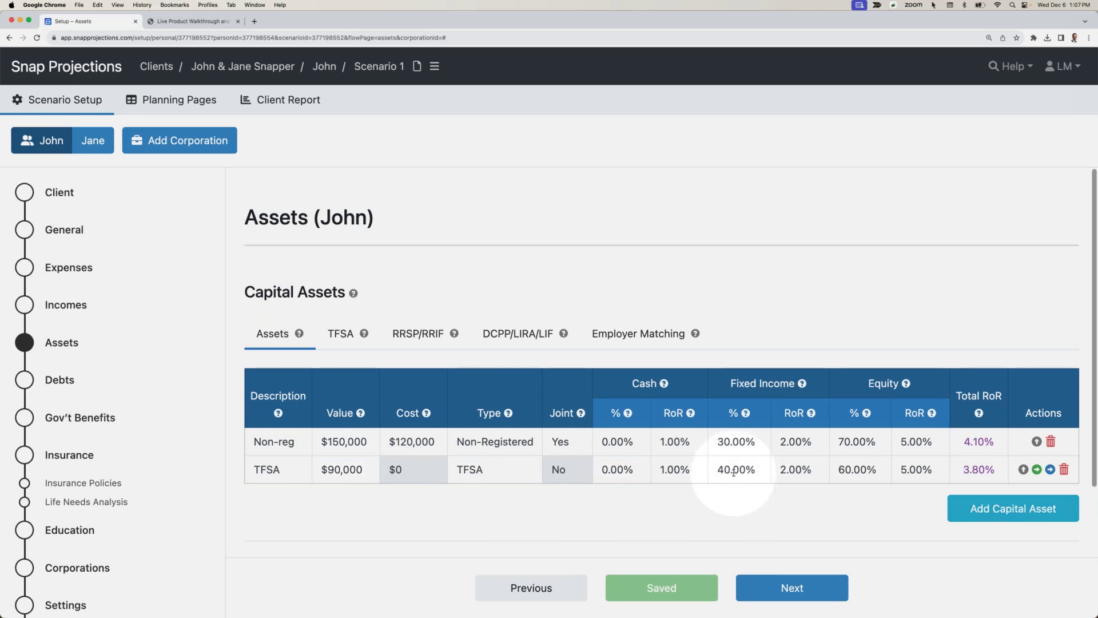
Step: Add an RRSP/RRIF asset described as RRSP worth $120,000, allocated 0% cash, 30% fixed income and 70% equity
click(978, 507)
text(RRSP)
key(Tab)
text(12)
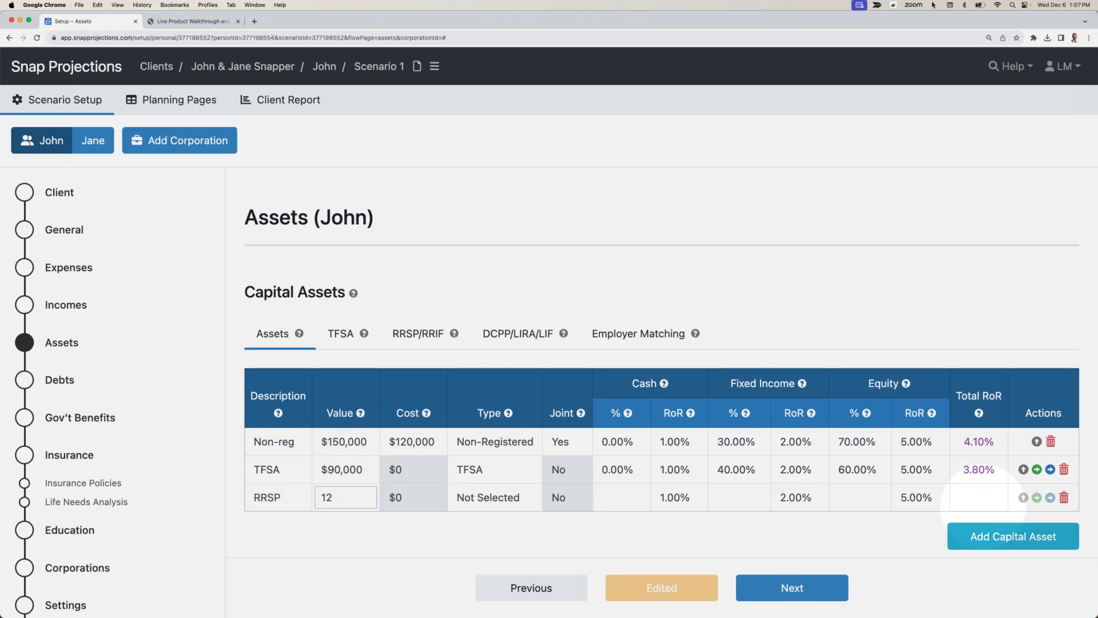
text(,0000)
key(Tab)
key(r)
key(Tab)
text(0)
key(Tab)
key(Tab)
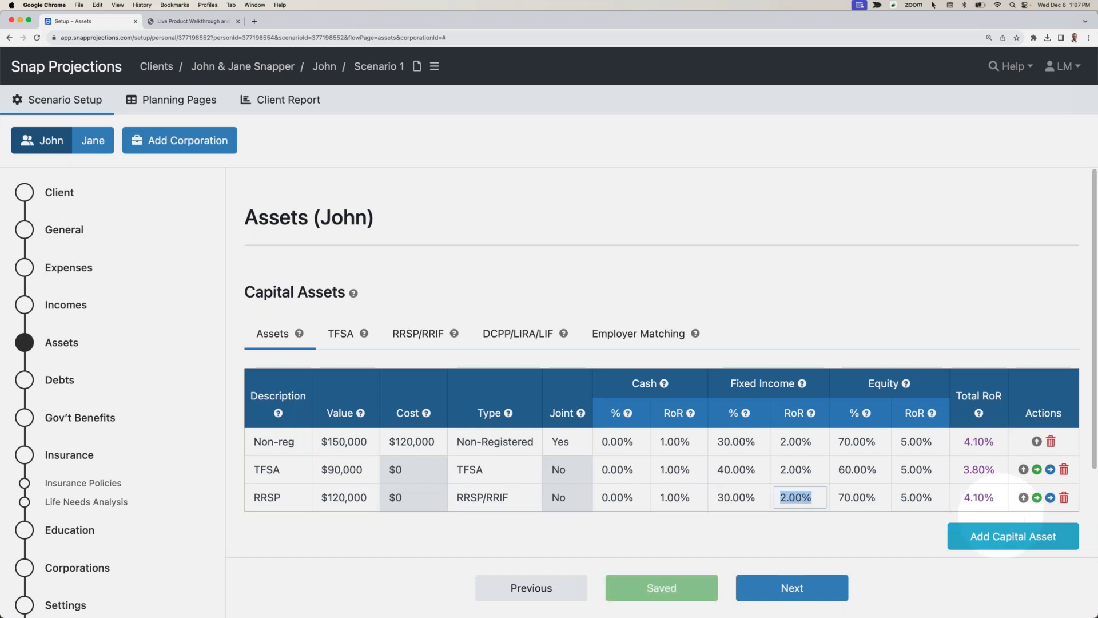
Step: Add a capital asset of type DCPP/LIRA/LIF, described as DCPP, with a value of $110,000
click(1008, 535)
text(DCPP)
key(Tab)
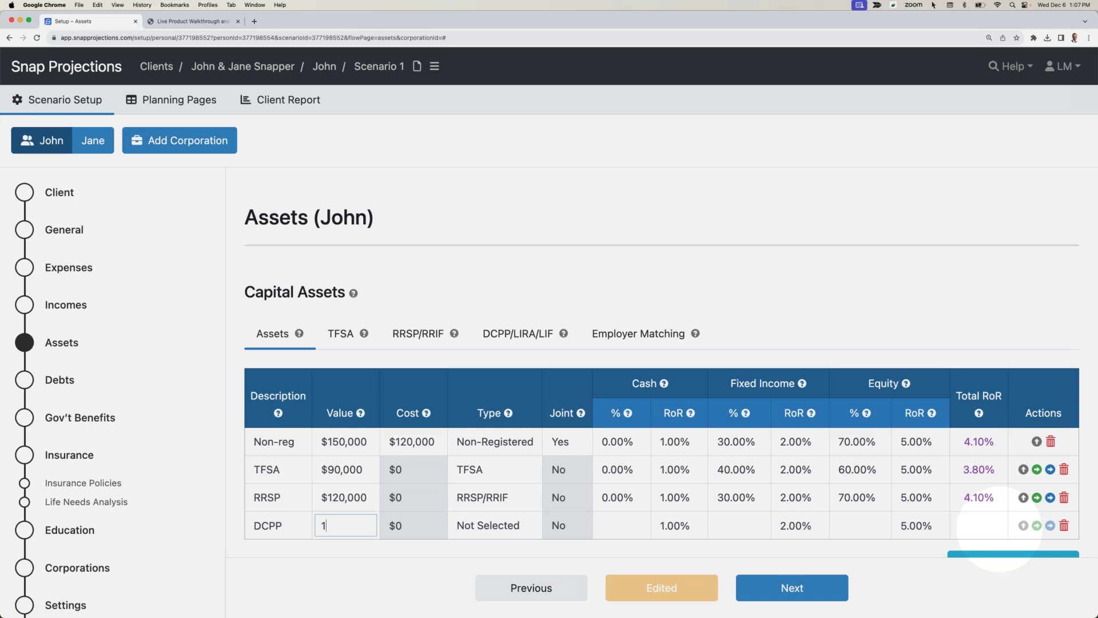
text(110,000)
key(Tab)
key(d)
Step: Allocate the DCPP asset 0% to cash, 30% to fixed income and 70% to equity
key(Tab)
text(0)
key(Tab)
key(Tab)
text(30)
key(Tab)
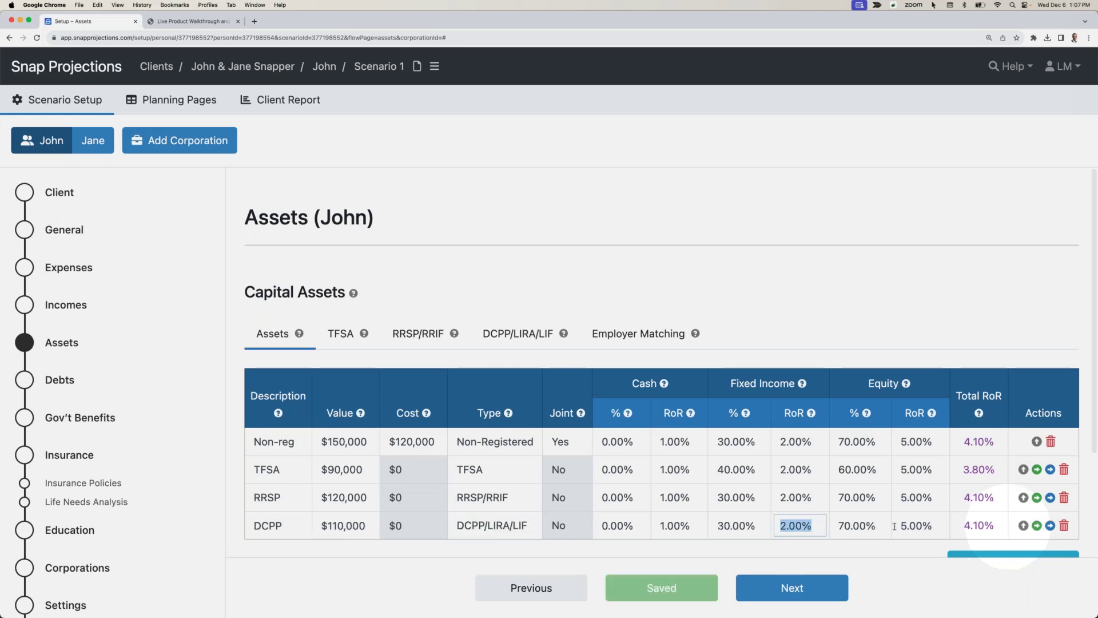
click(871, 545)
Step: Set the primary client's TFSA contribution room for 2024 to $7,000
scroll(871, 544, down, 2)
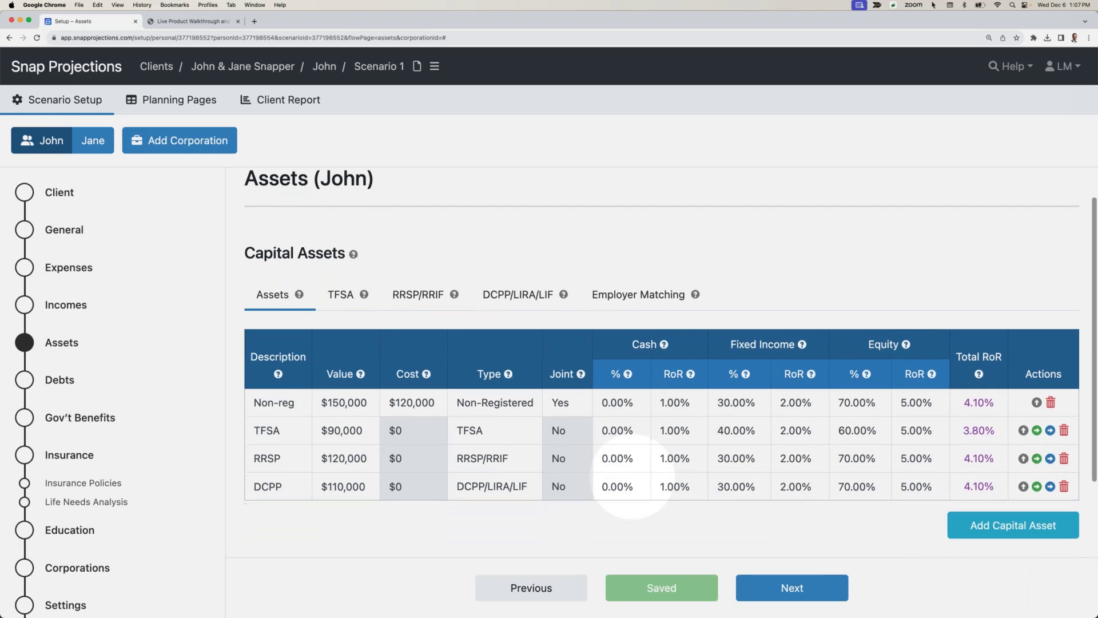
click(340, 296)
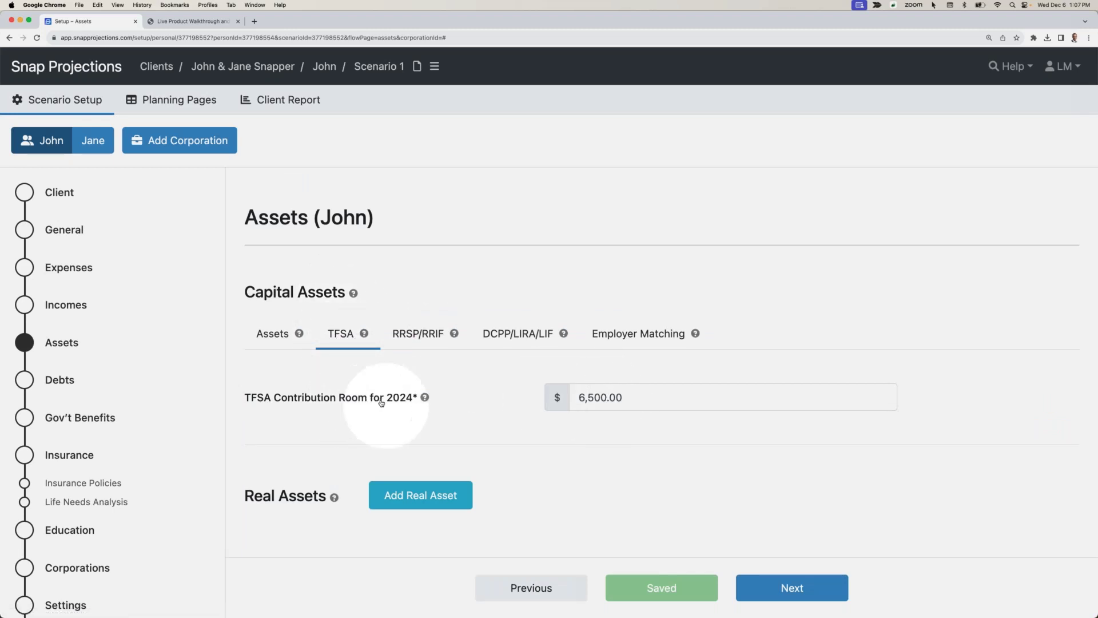
click(634, 402)
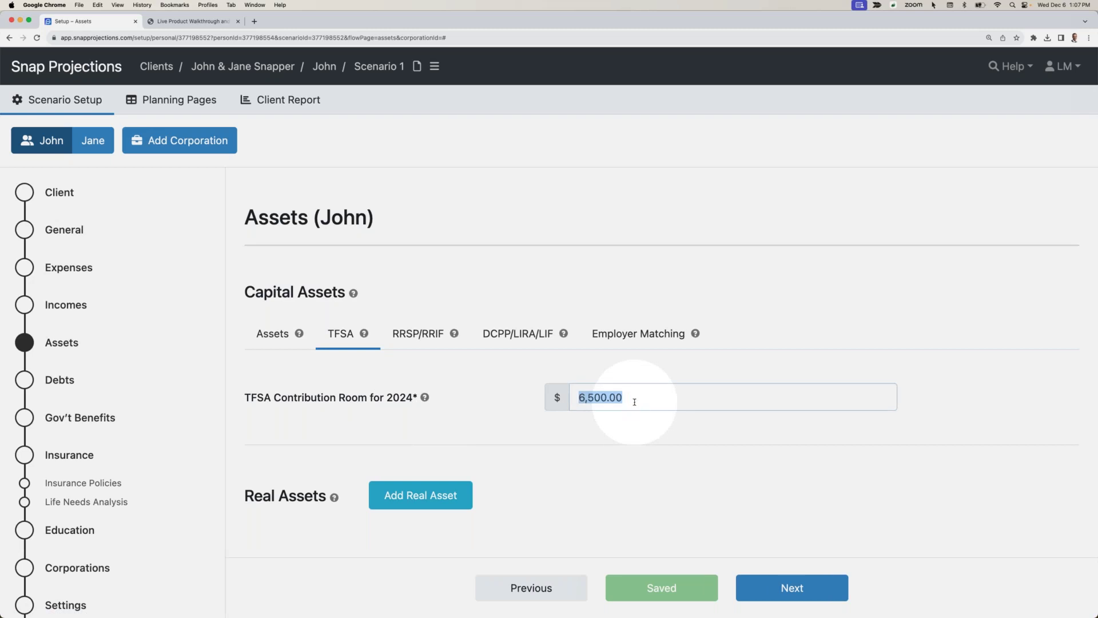
text(7,0)
text(000)
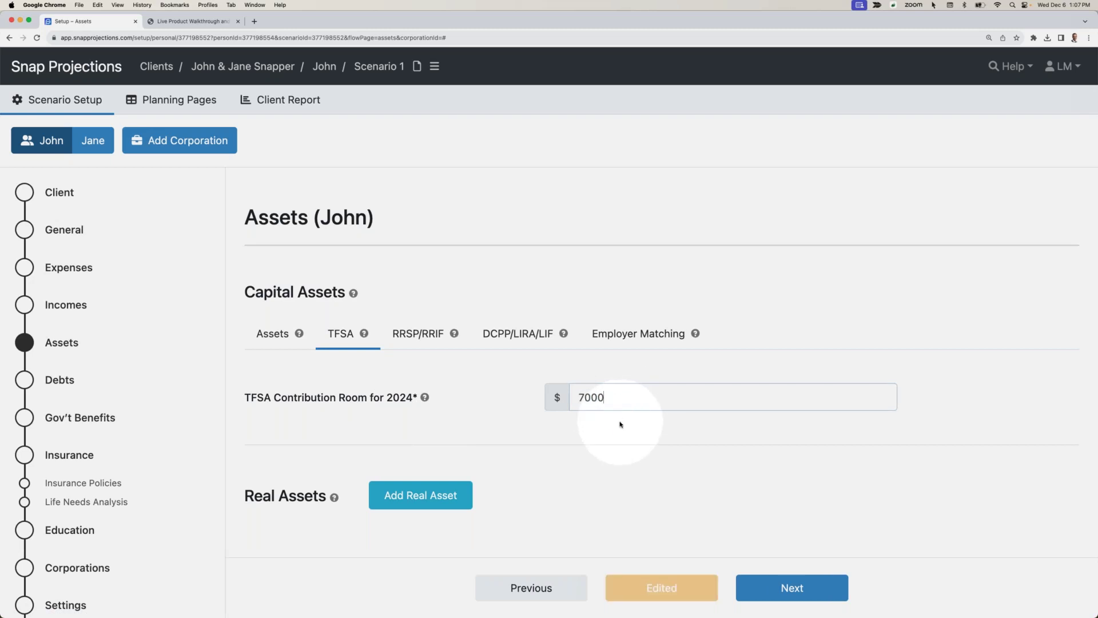
click(620, 424)
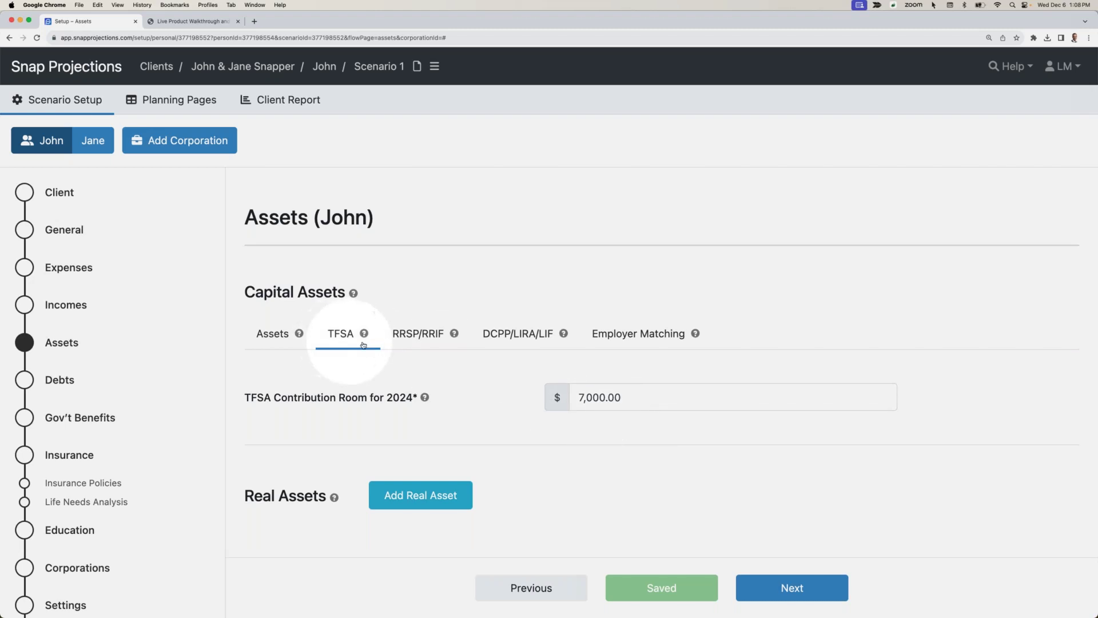
Step: Set the primary client's RRSP contribution room for 2024 to $50,000
click(428, 337)
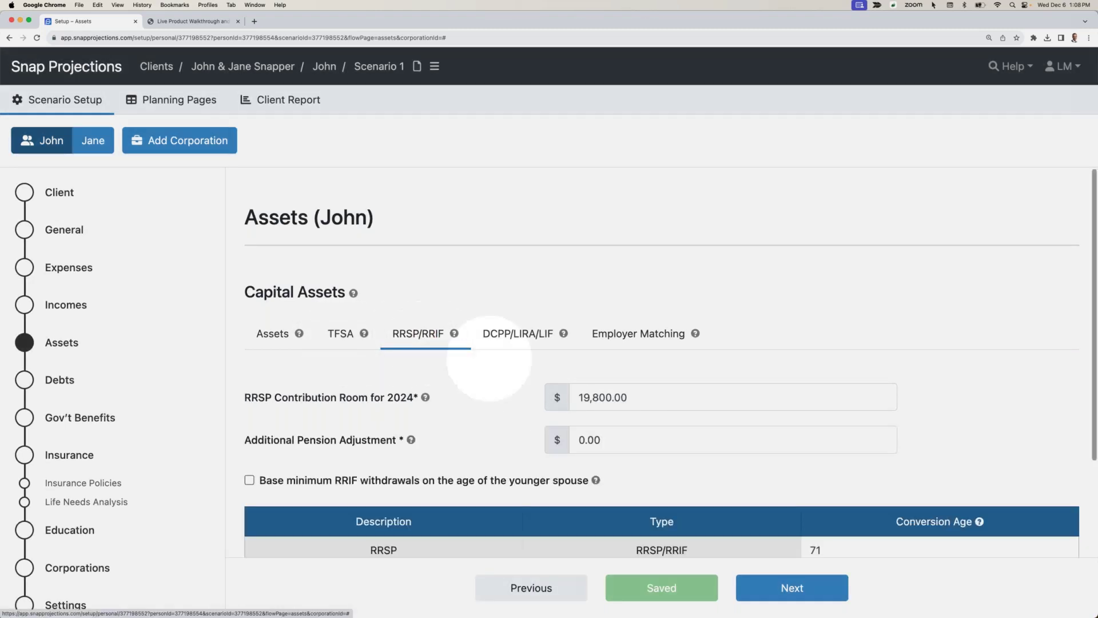
triple_click(629, 394)
text(50,000)
click(617, 376)
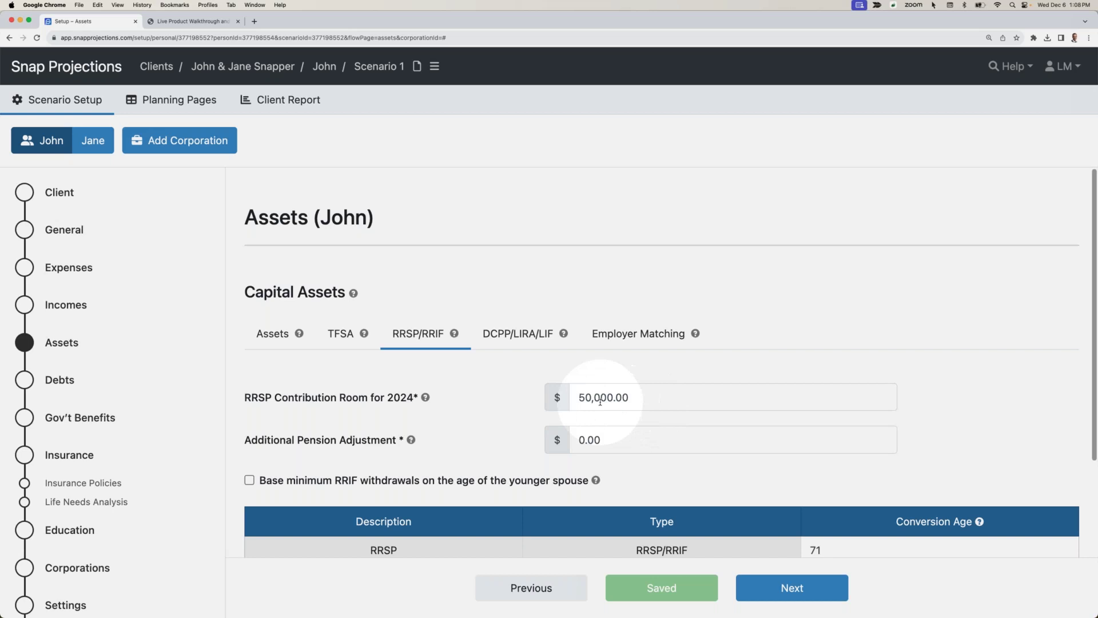
Step: Set the jurisdiction of the primary client's DCPP to Ontario
click(510, 338)
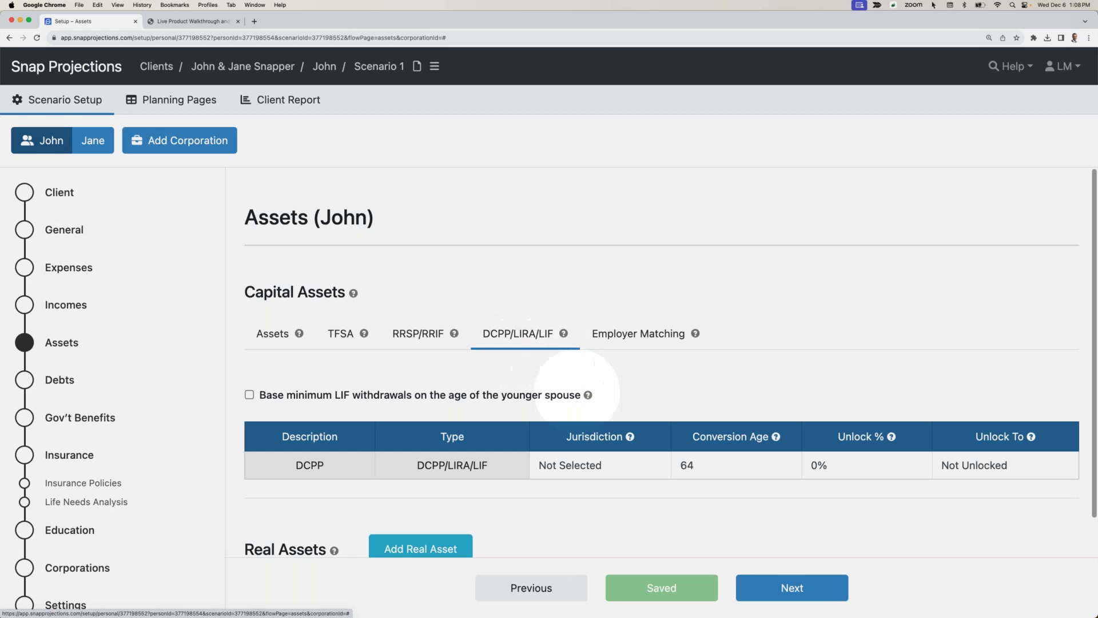
click(584, 464)
scroll(572, 514, down, 3)
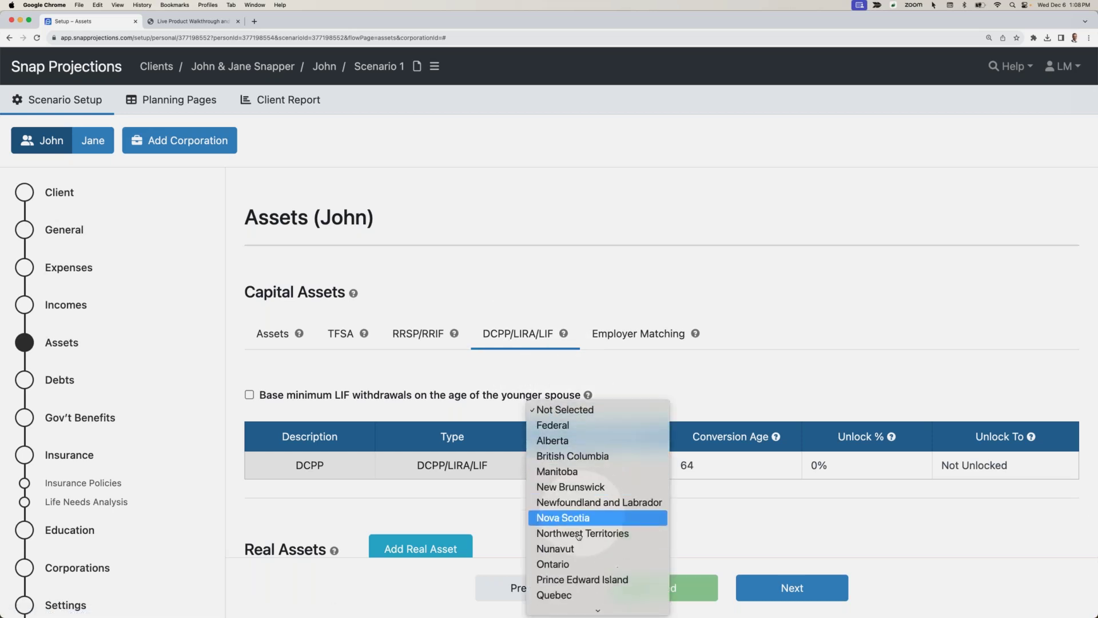
click(568, 544)
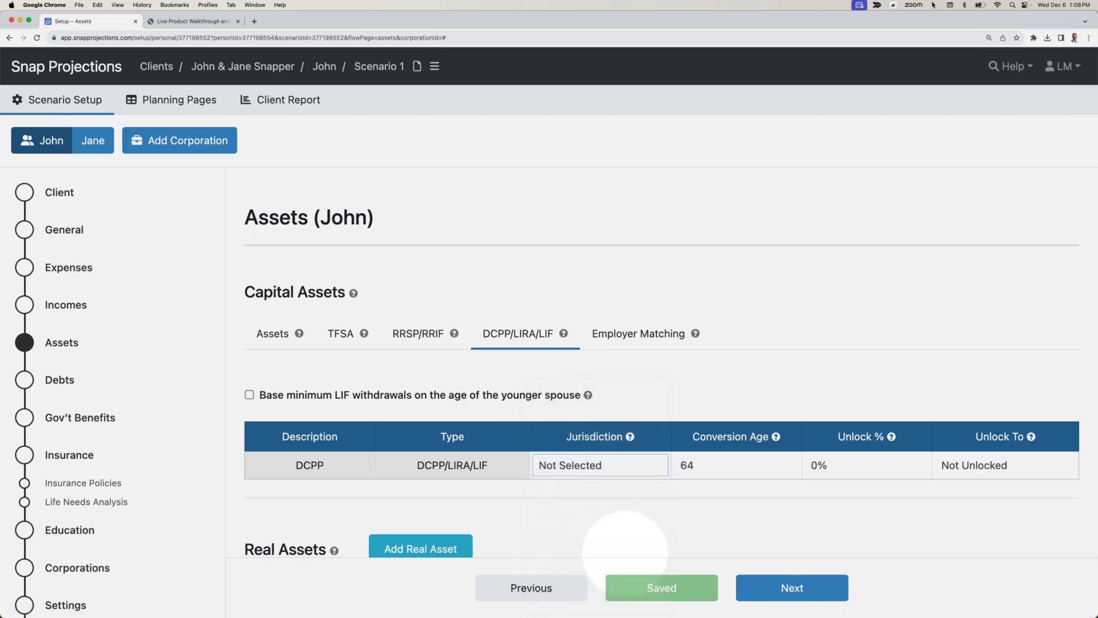
Step: Set the DCPP to unlock 50% into the RRSP
click(835, 468)
text(50)
click(836, 418)
click(967, 465)
click(949, 482)
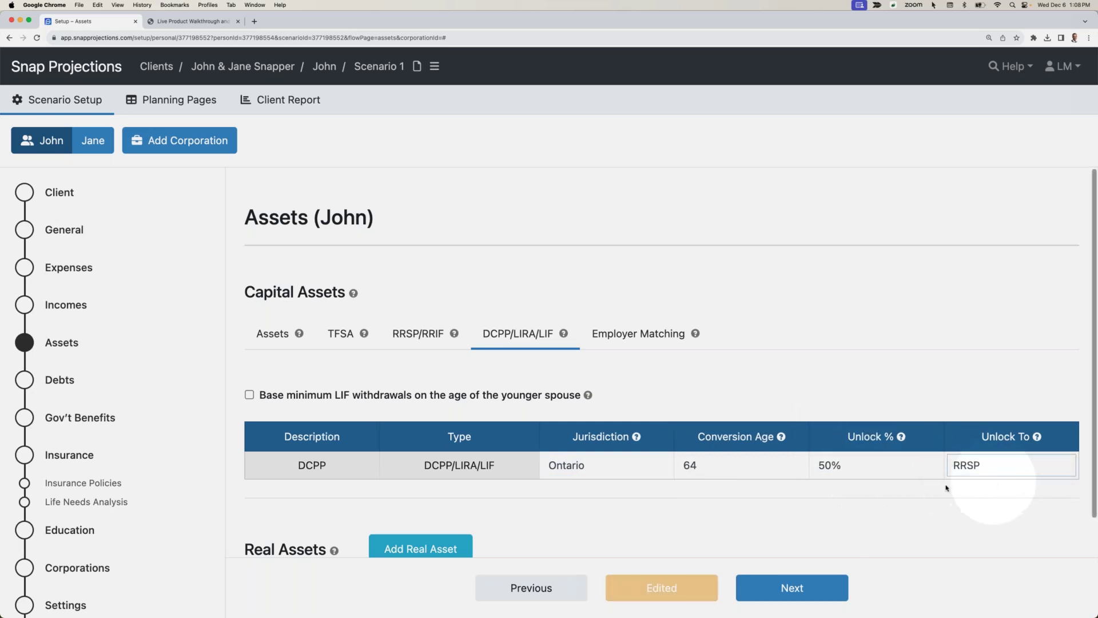
click(655, 482)
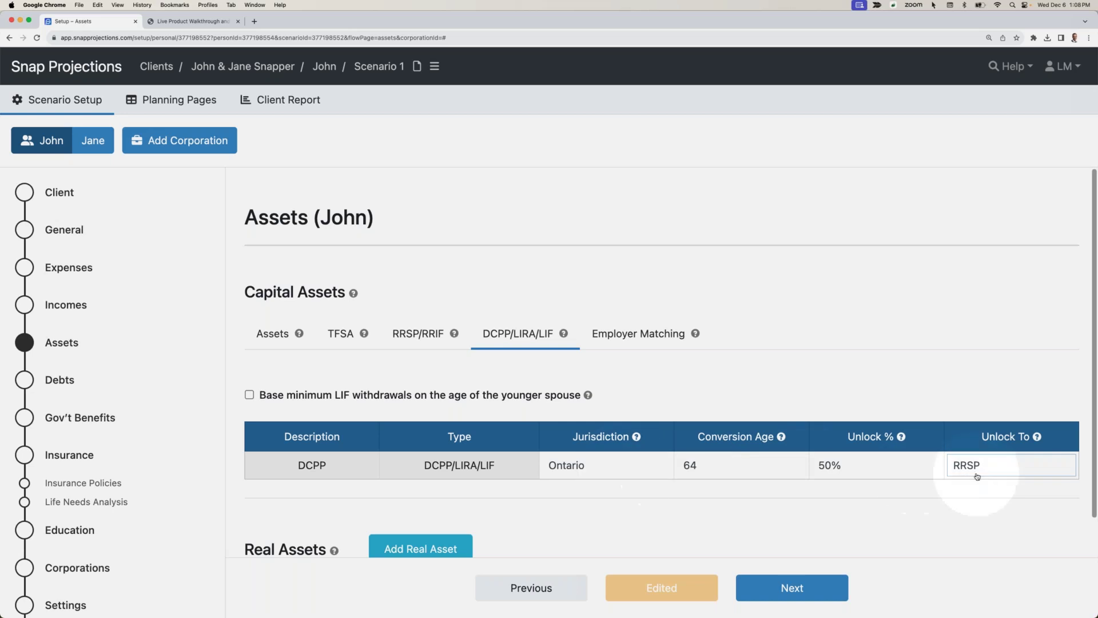
Step: Link the DCPP's employer matching to the primary client's Employment Income
click(634, 334)
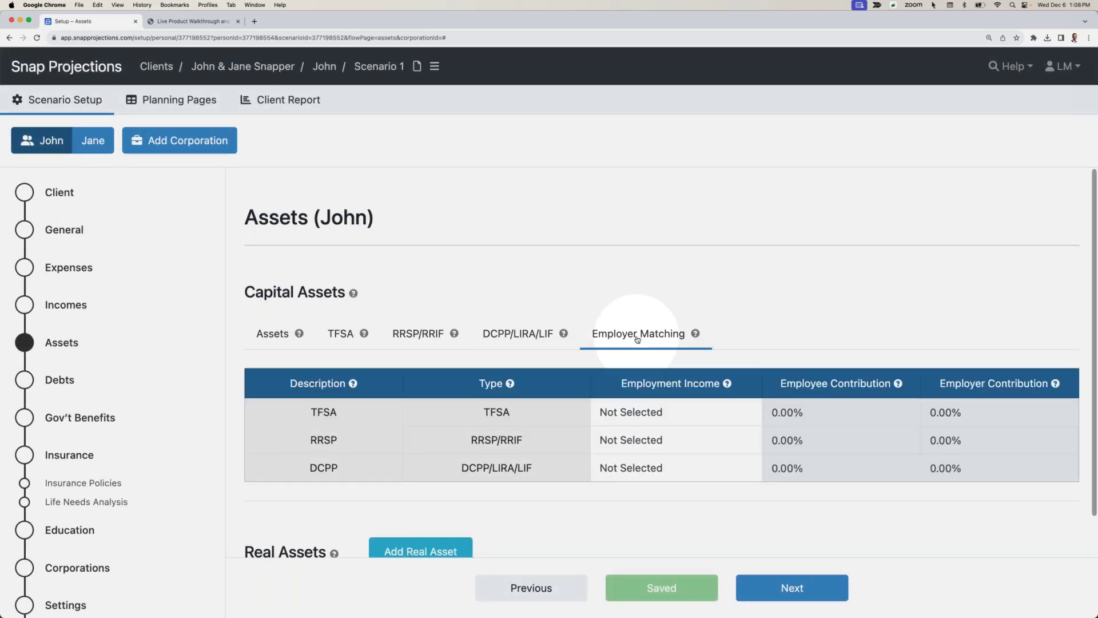
scroll(632, 326, down, 1)
click(639, 433)
click(640, 451)
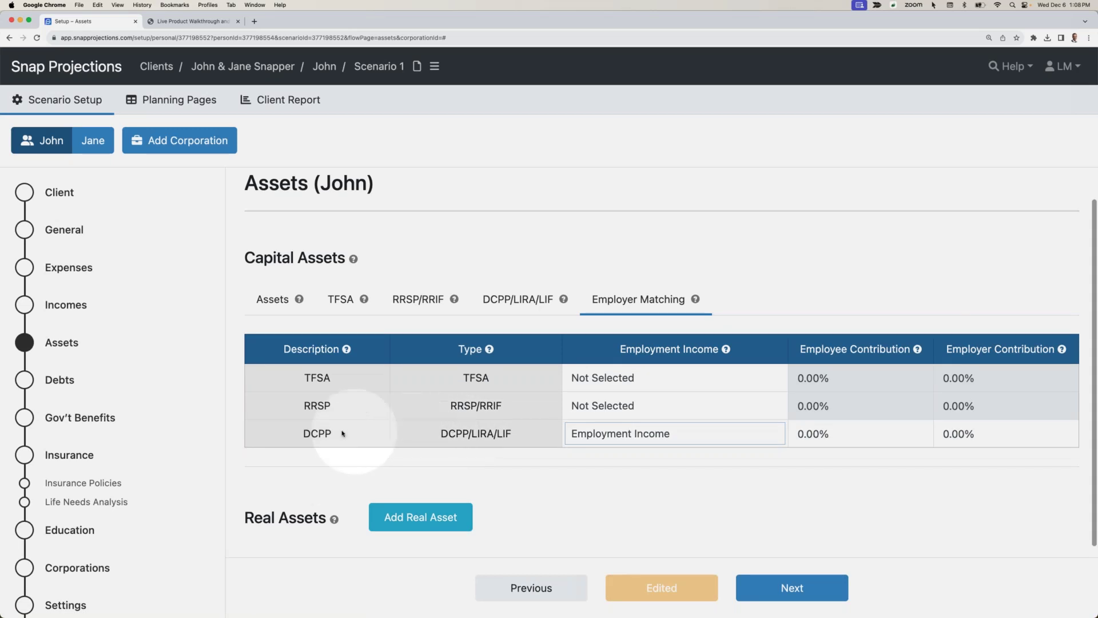
Step: Set the DCPP's employee and employer contributions to 5% each, and return to the capital assets list
click(862, 435)
text(5)
key(Tab)
text(5)
key(Tab)
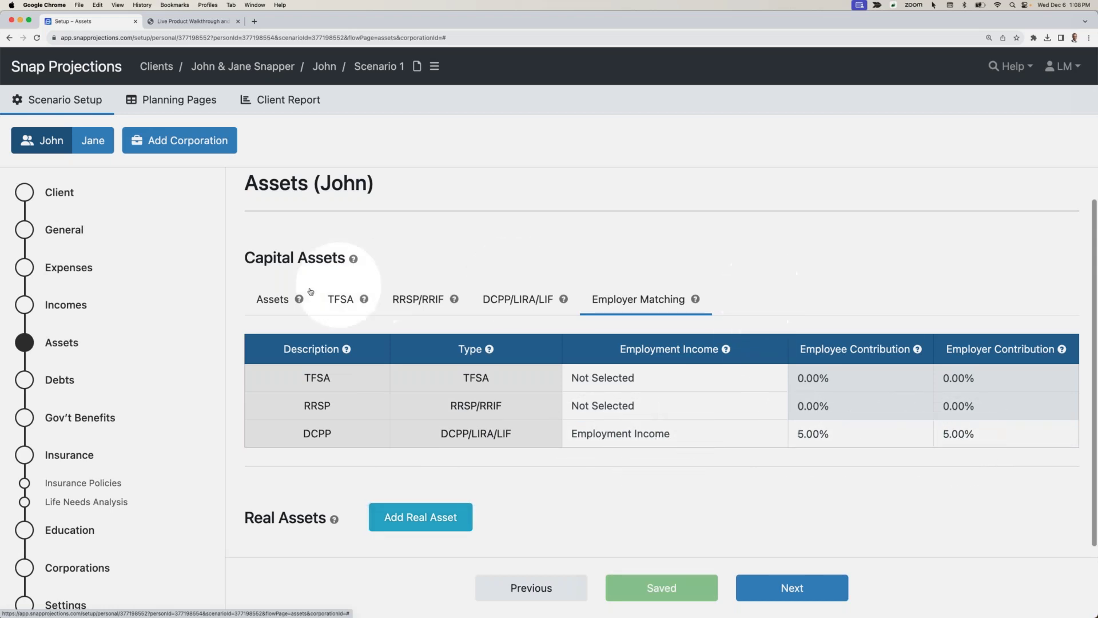
click(274, 302)
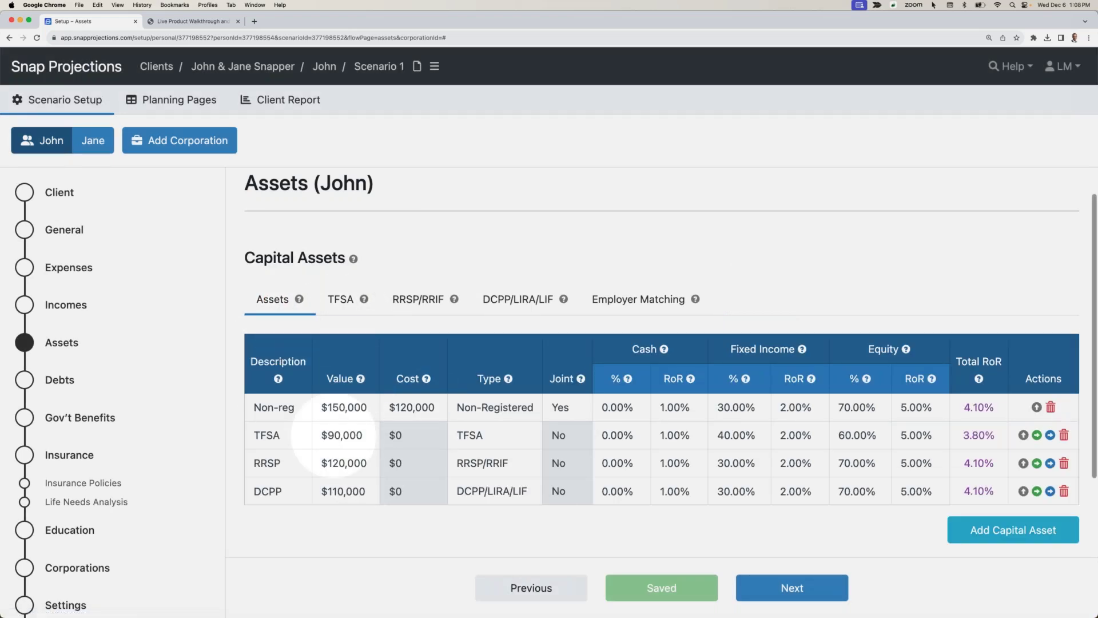
Step: Add a $110,000 TFSA to the spouse's capital assets, allocated 0% to cash, 20% to fixed income and 80% to equity
click(92, 141)
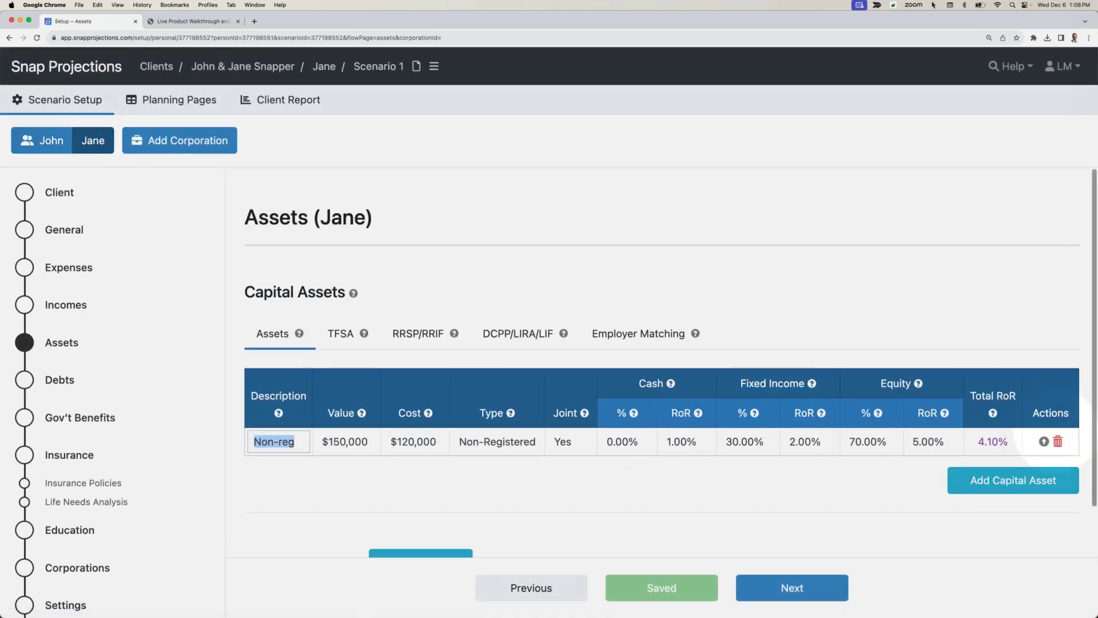
click(1025, 479)
key(Tab)
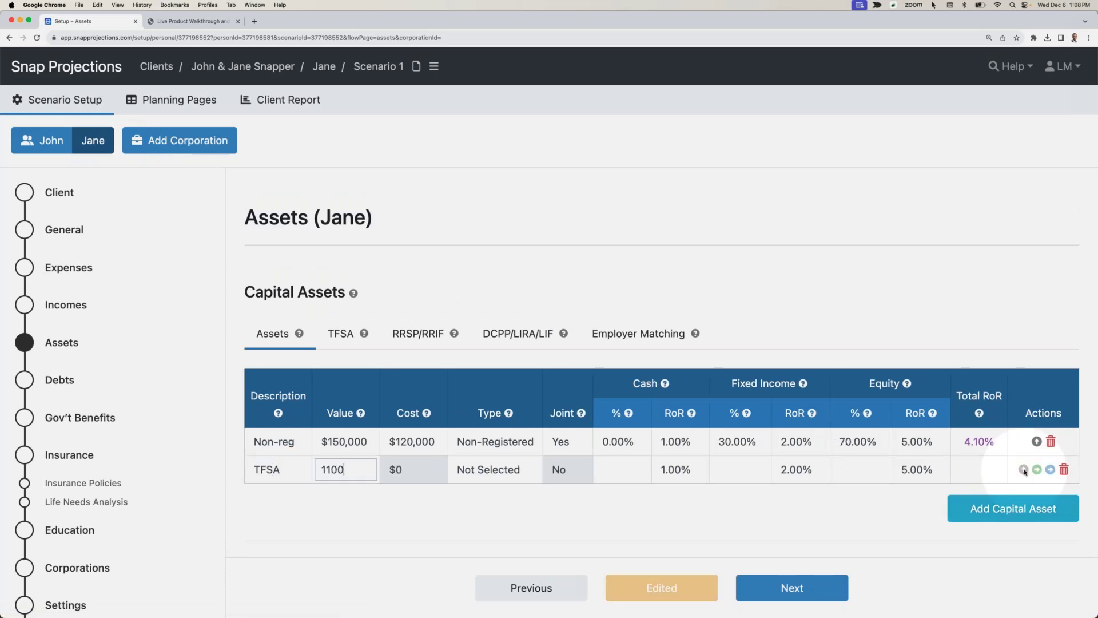
key(Tab)
key(t)
key(Tab)
key(Tab)
text(20)
key(Tab)
click(762, 493)
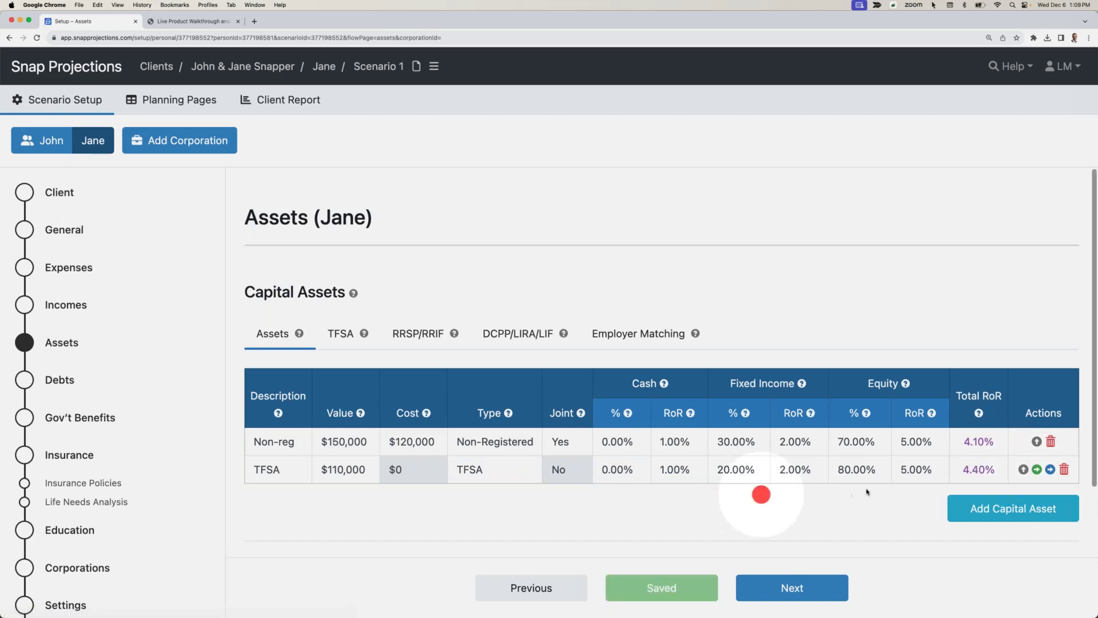
Step: Add a $225,000 RRSP of type RRSP/RRIF to the spouse's capital assets, with 0% cash, 20% fixed income and 80% equity
click(979, 508)
text(RRSP)
key(Tab)
text(2)
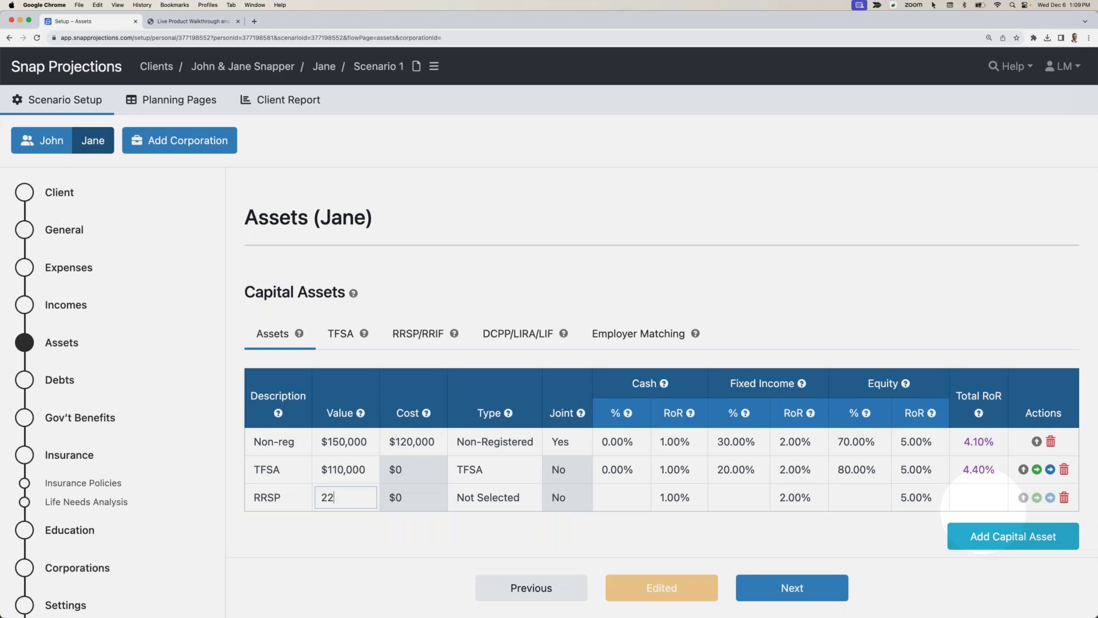
key(Tab)
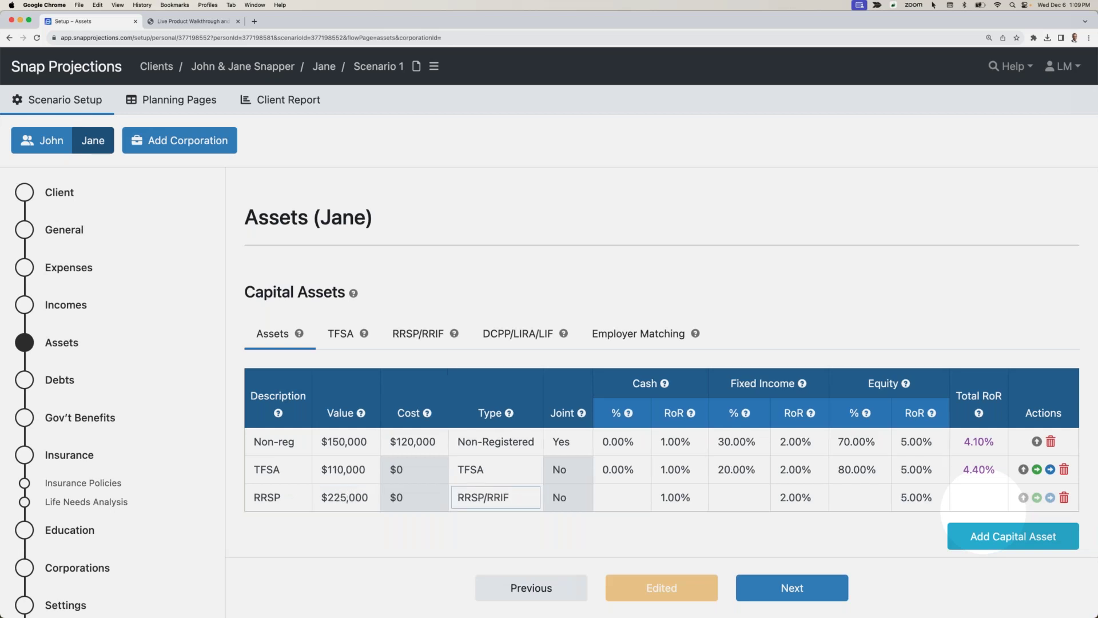
text(0)
key(Tab)
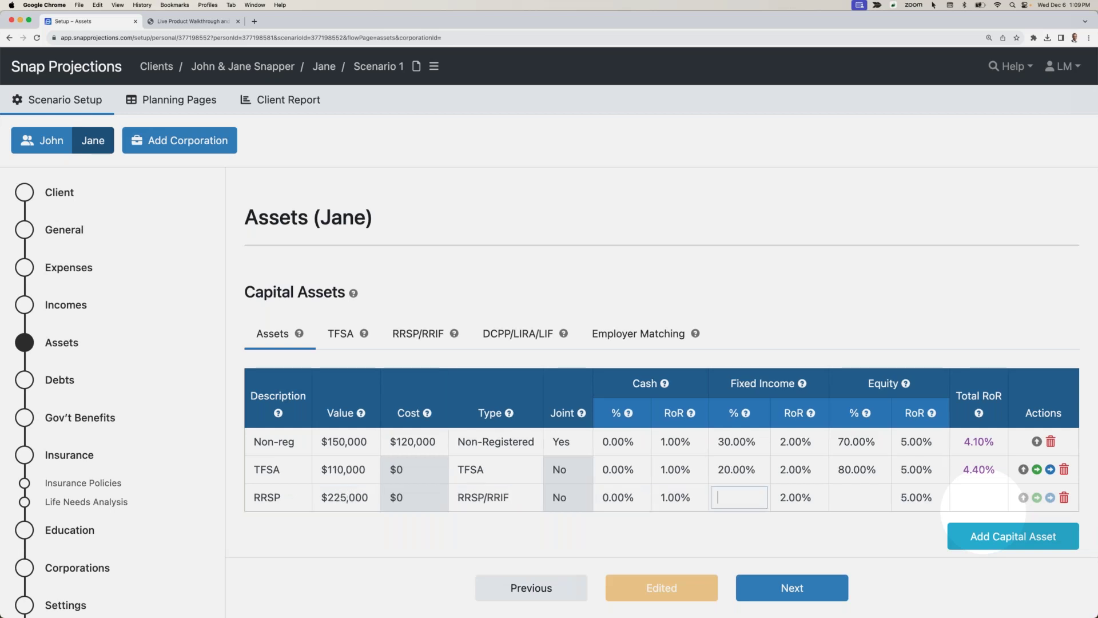
text(0)
key(Tab)
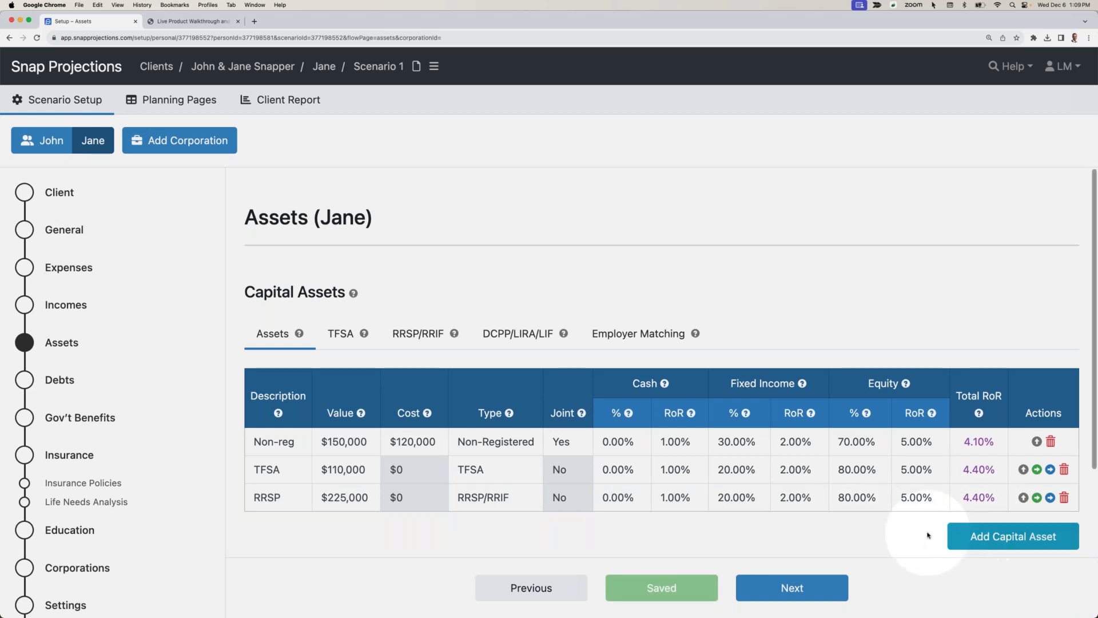
Step: Set the spouse's TFSA contribution room for 2024 to $7,000
scroll(927, 532, down, 3)
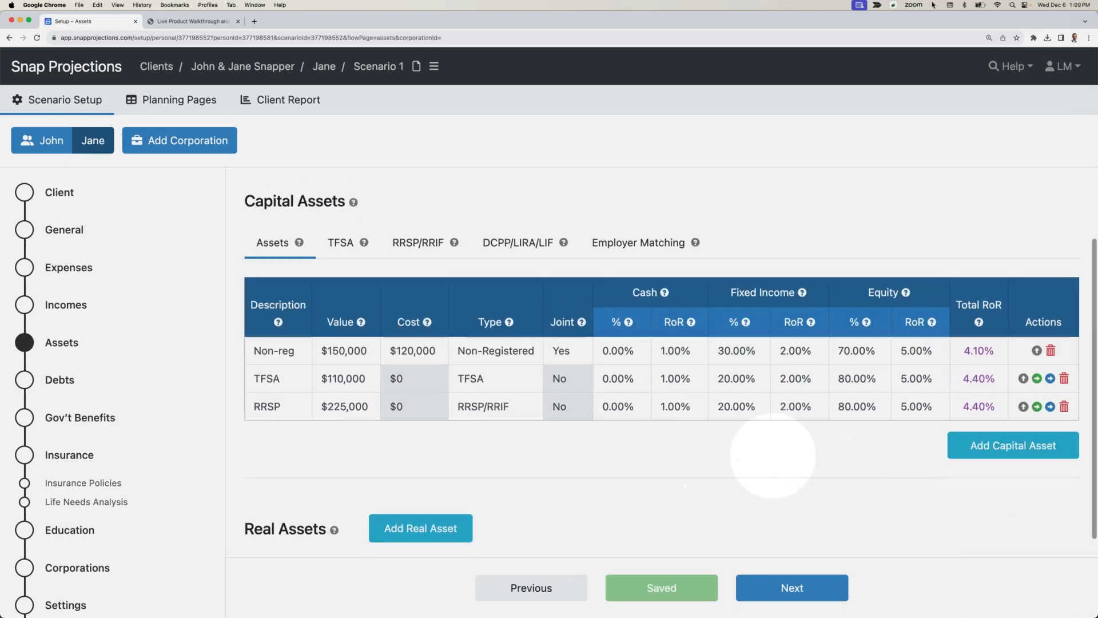
click(337, 245)
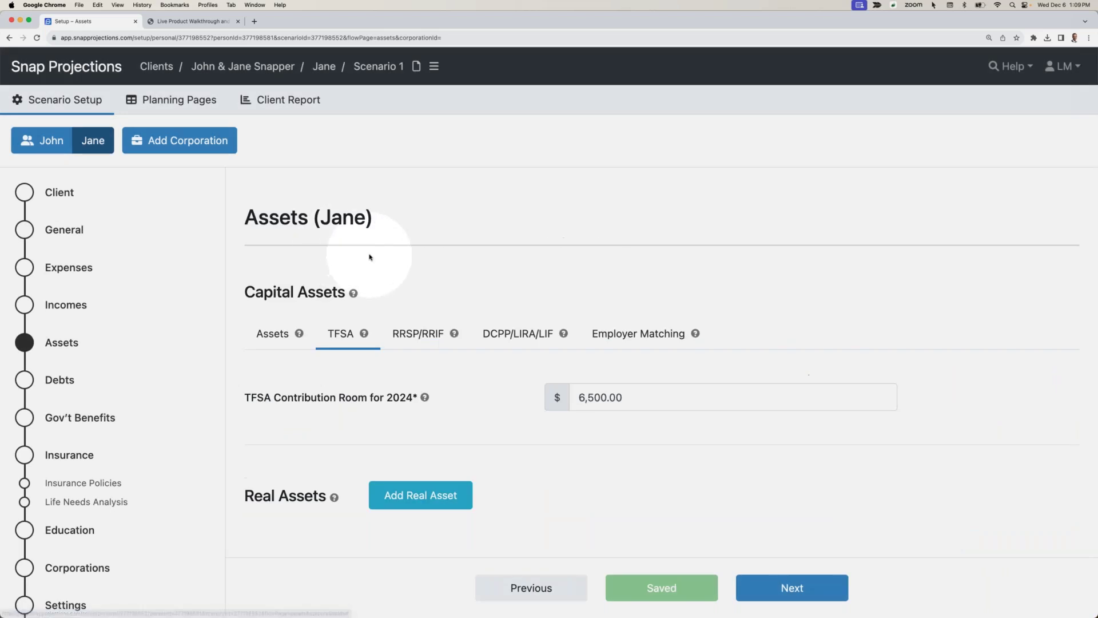
click(633, 394)
text(7,000)
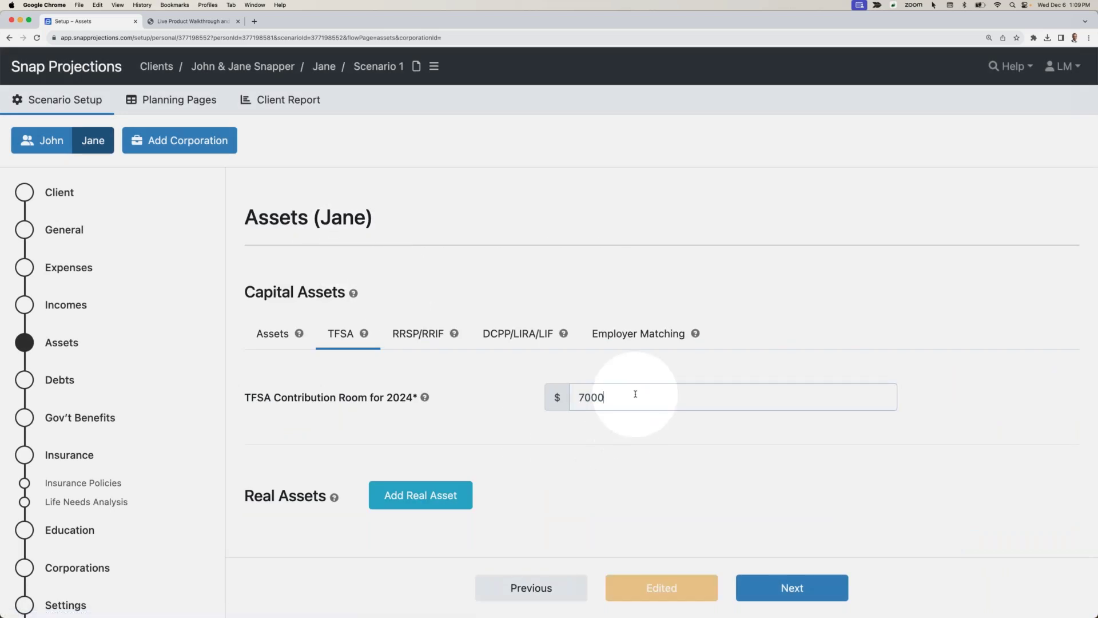
click(473, 409)
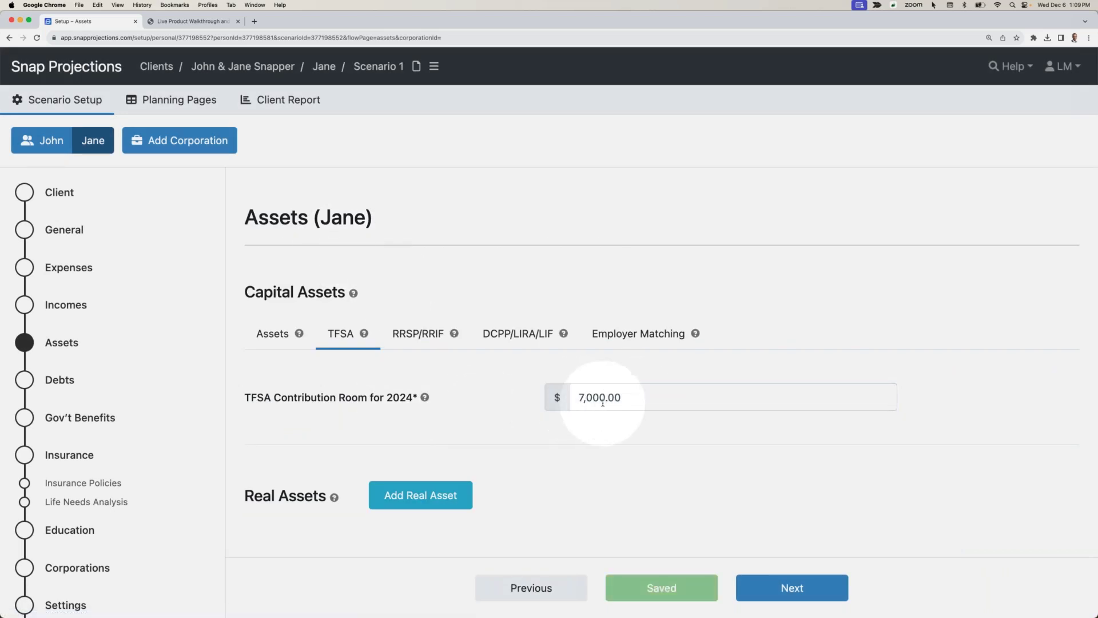
Step: Set the spouse's RRSP contribution room for 2024 to $35,000
click(418, 341)
click(642, 400)
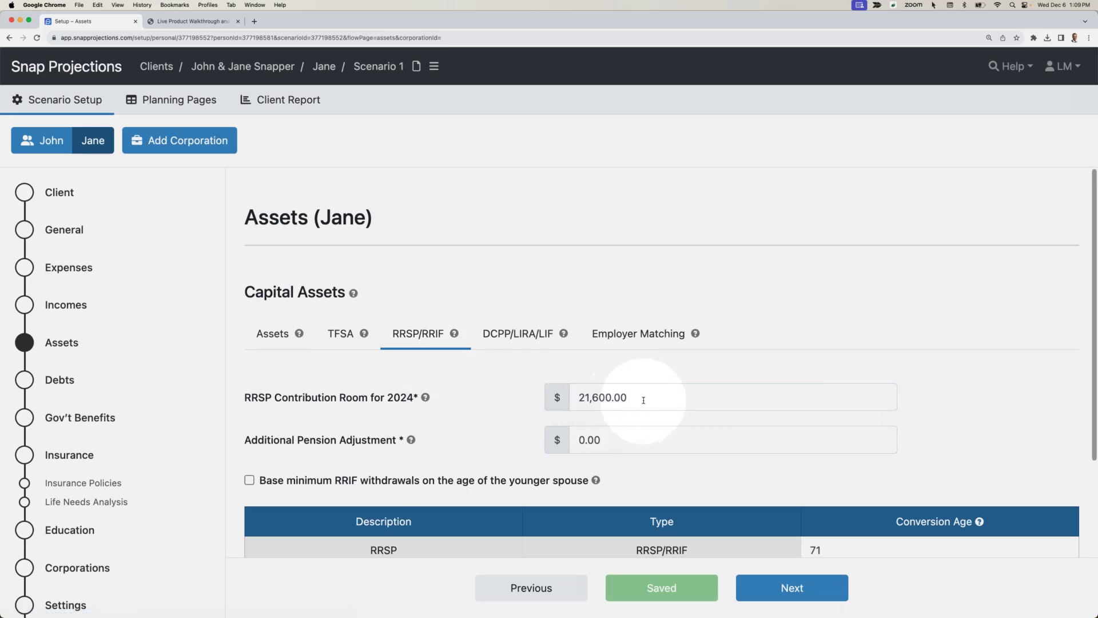
text(35000)
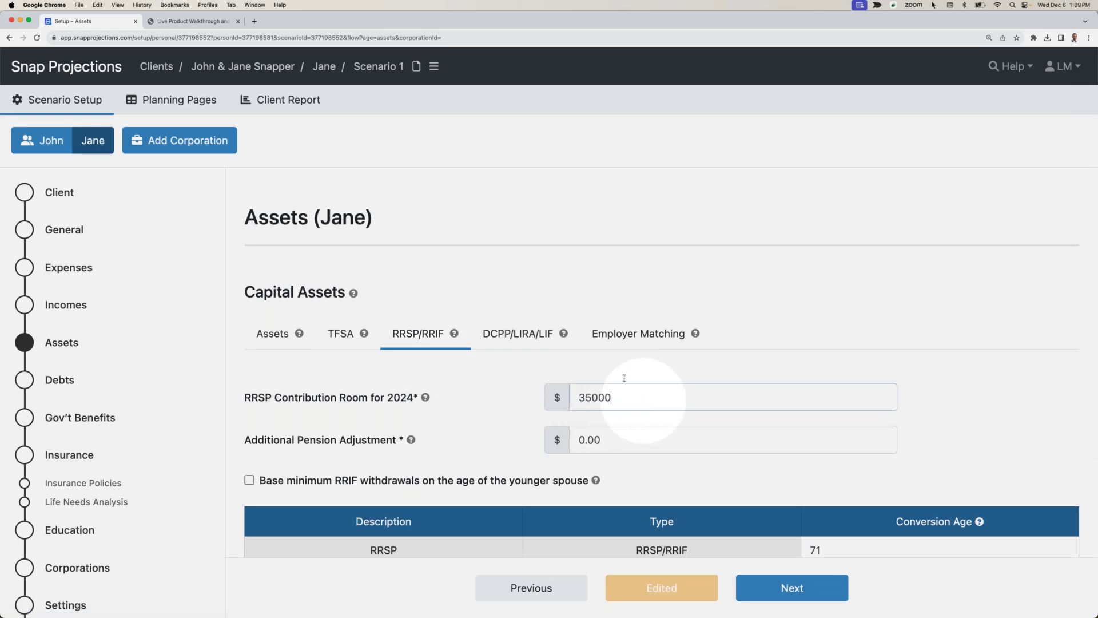
click(621, 378)
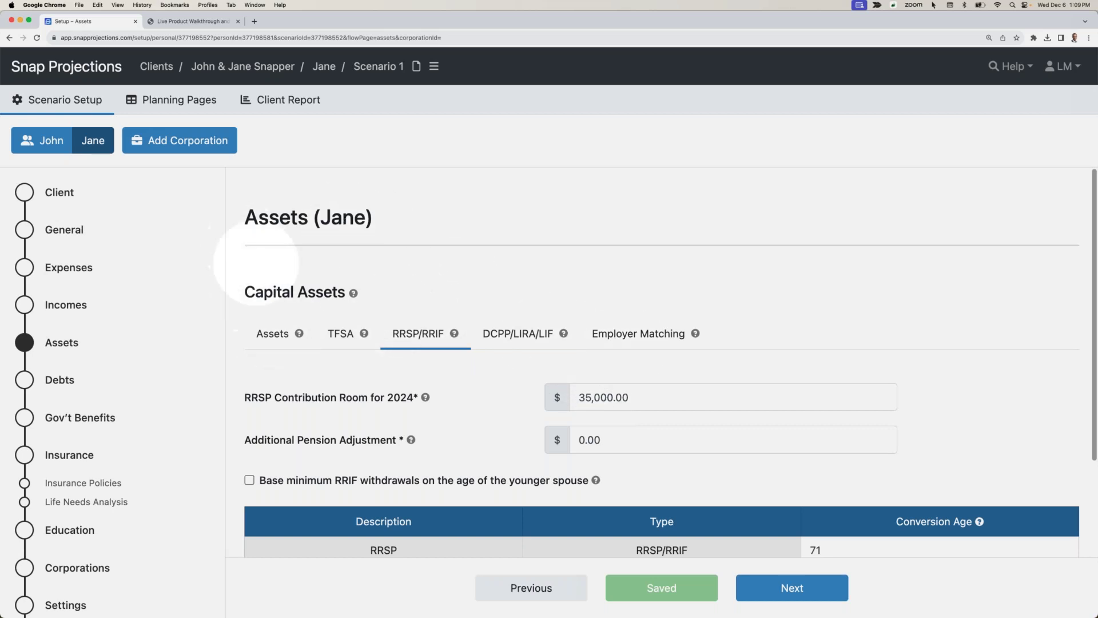
Step: Add a real asset named Home with a value of $650,000 and a cost of $400,000, and mark it as joint
click(272, 333)
scroll(309, 443, down, 3)
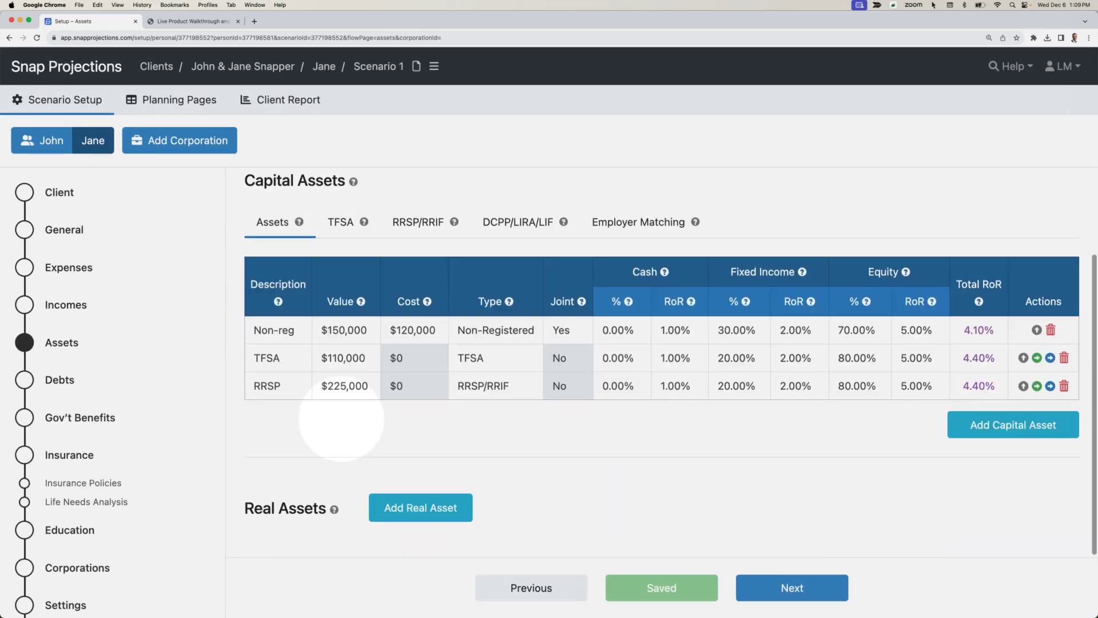
click(413, 507)
text(Home)
key(Tab)
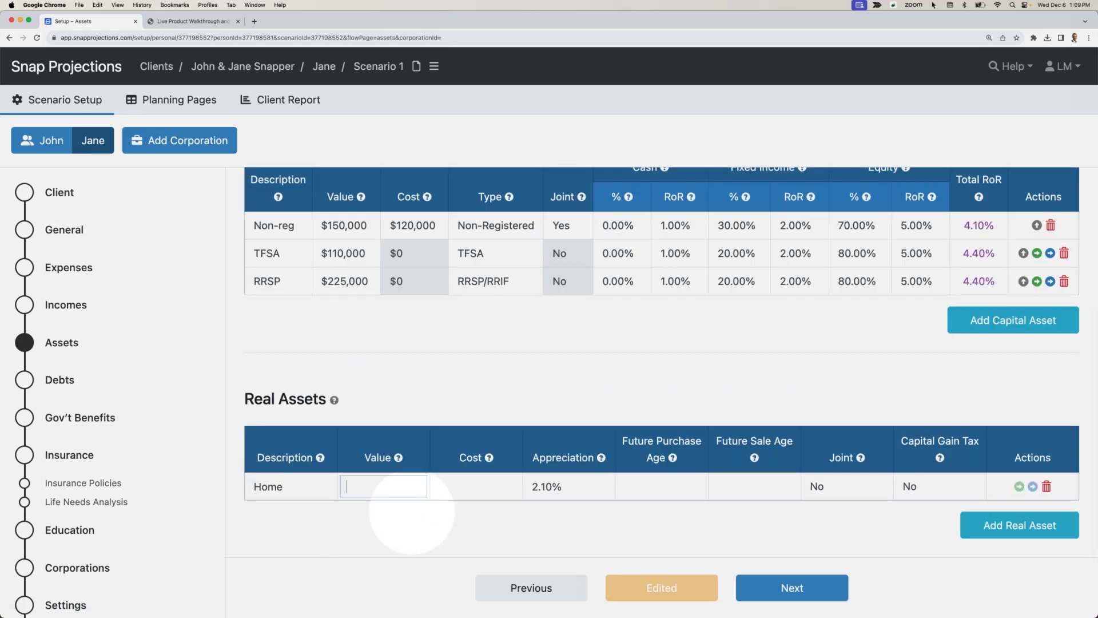
text(650,000)
key(Tab)
text(40)
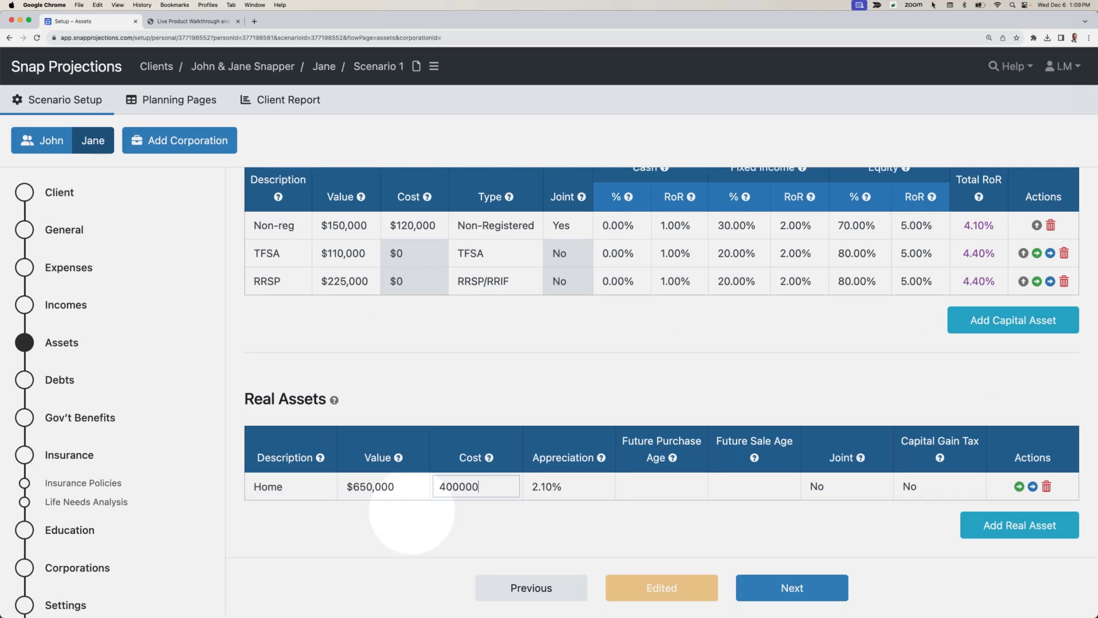
text(0,000)
click(444, 515)
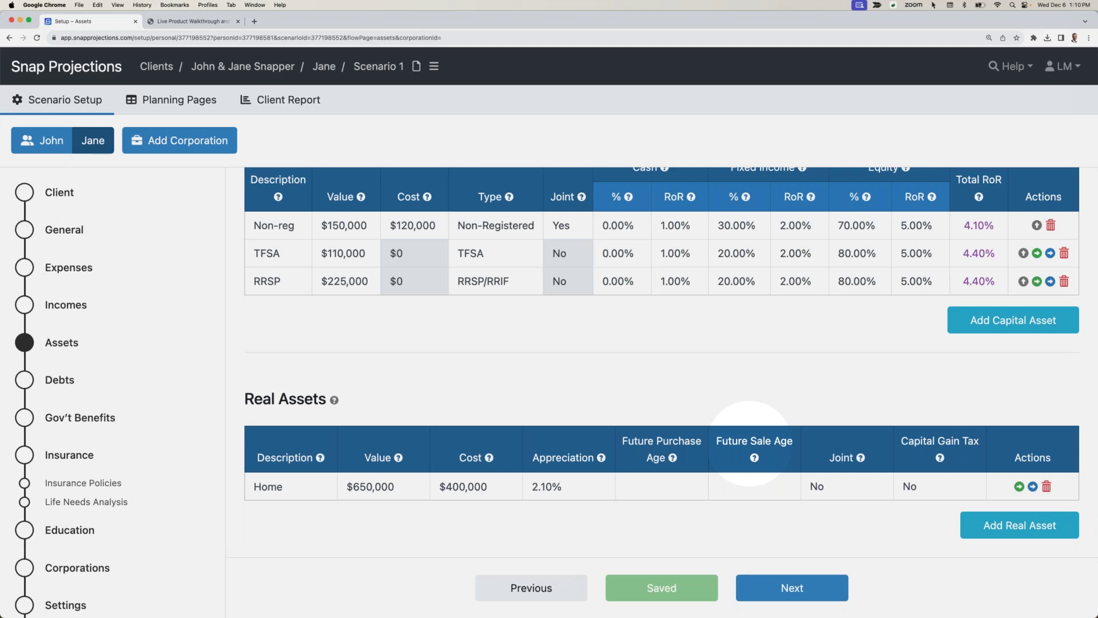
click(825, 495)
click(822, 502)
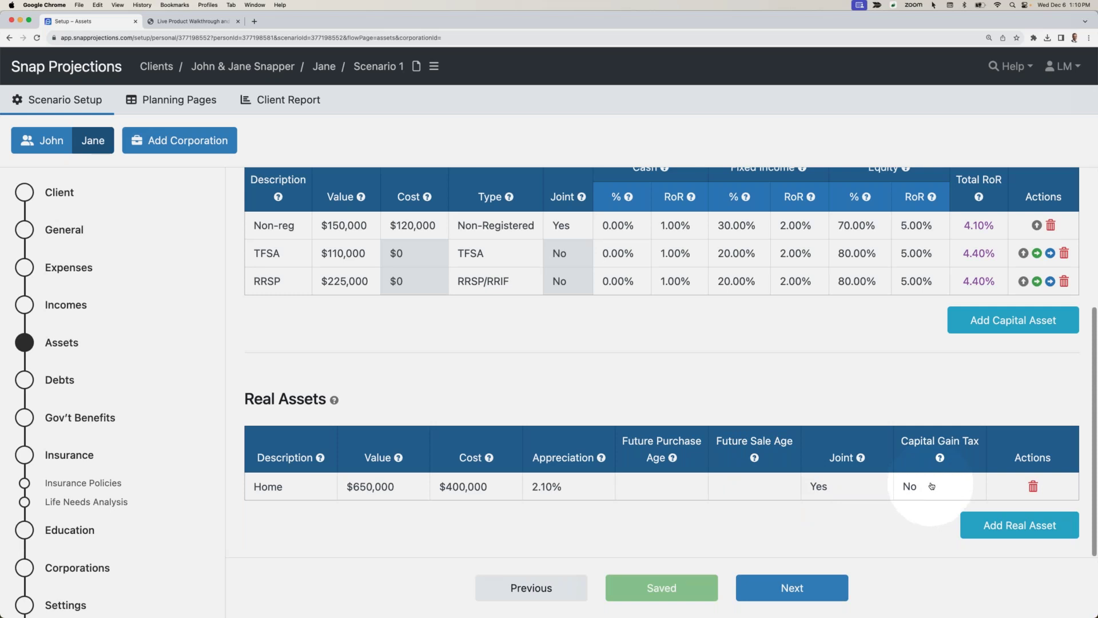
Step: Add a debt named Mortgage with a $180,000 balance, 5% interest and a monthly repayment of $2,400
click(778, 595)
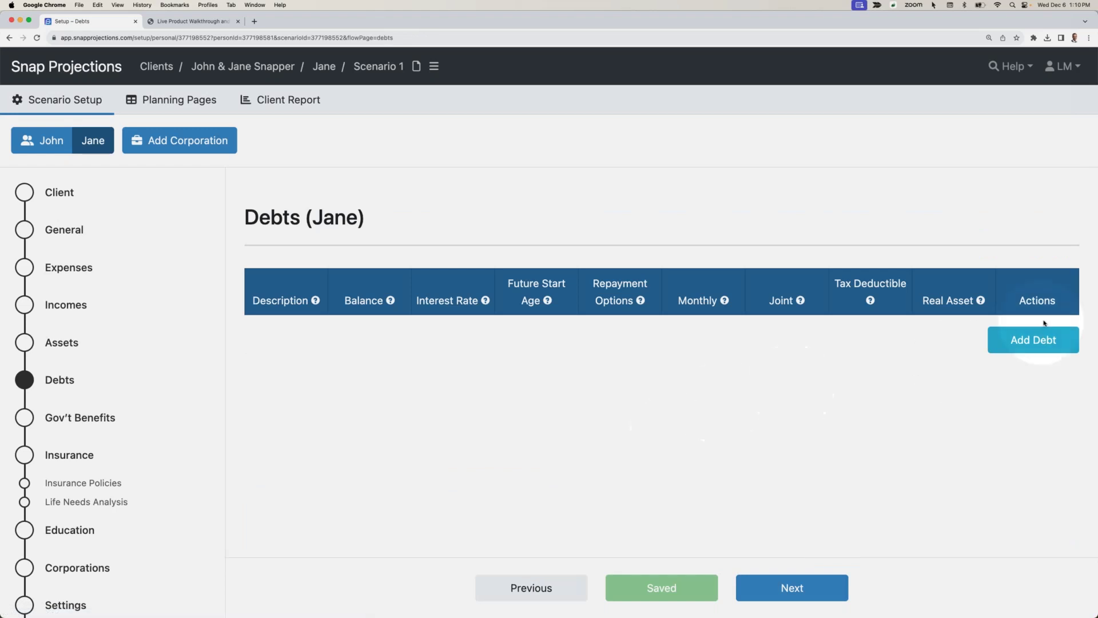
click(1042, 338)
text(Mortgage)
key(Tab)
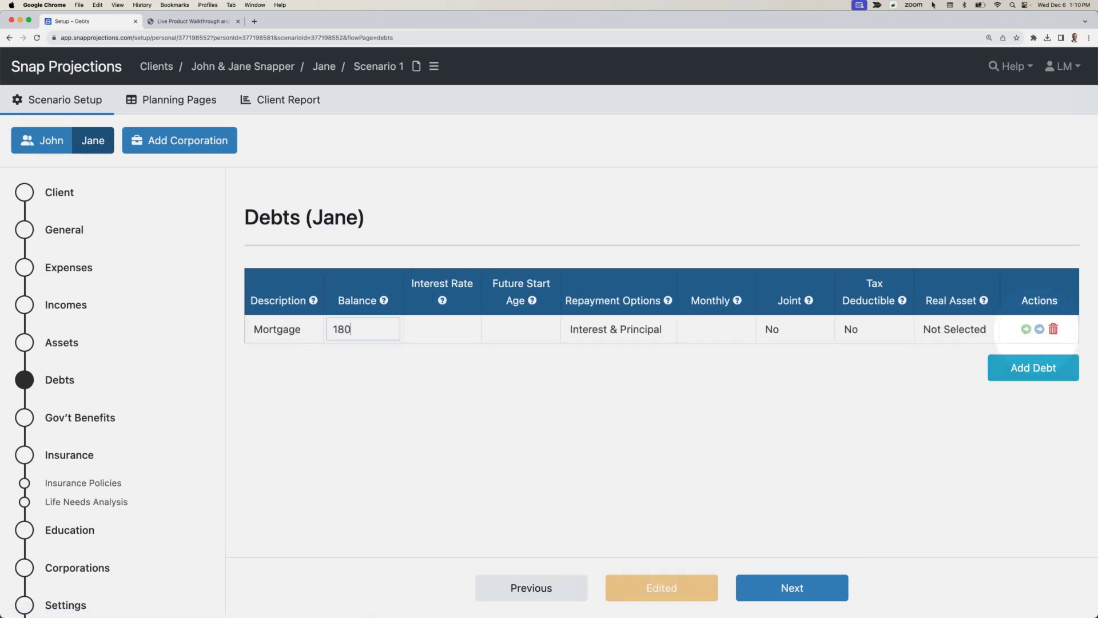
key(Tab)
text(5)
key(Tab)
key(Tab)
key(Tab)
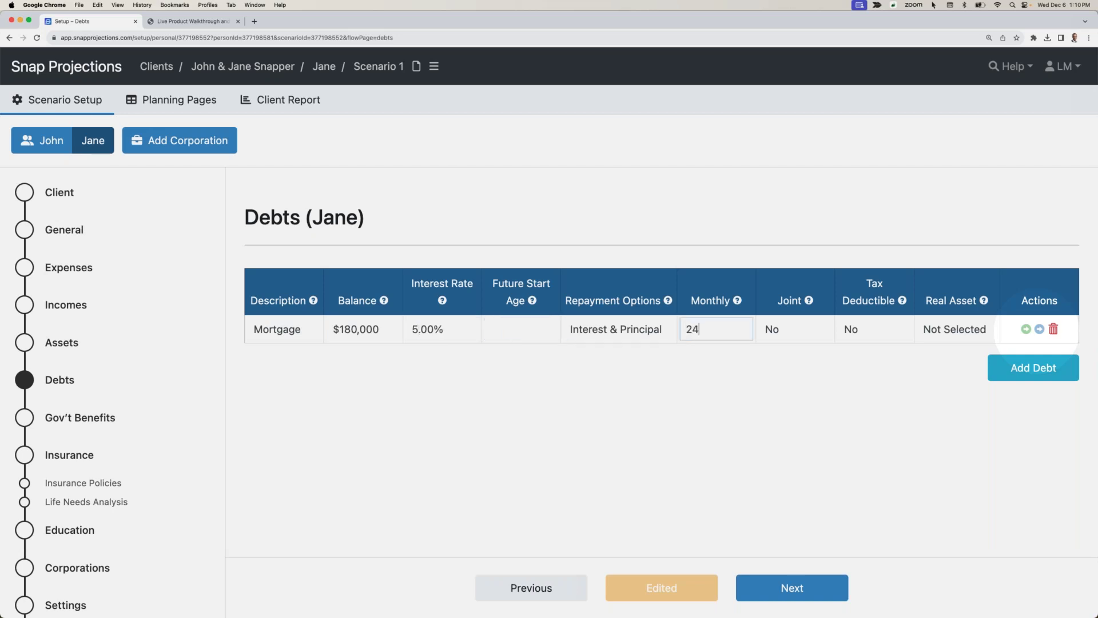
key(Tab)
Step: Try to link the mortgage to a real asset, and check the Home asset's joint setting
click(795, 330)
click(882, 417)
click(952, 332)
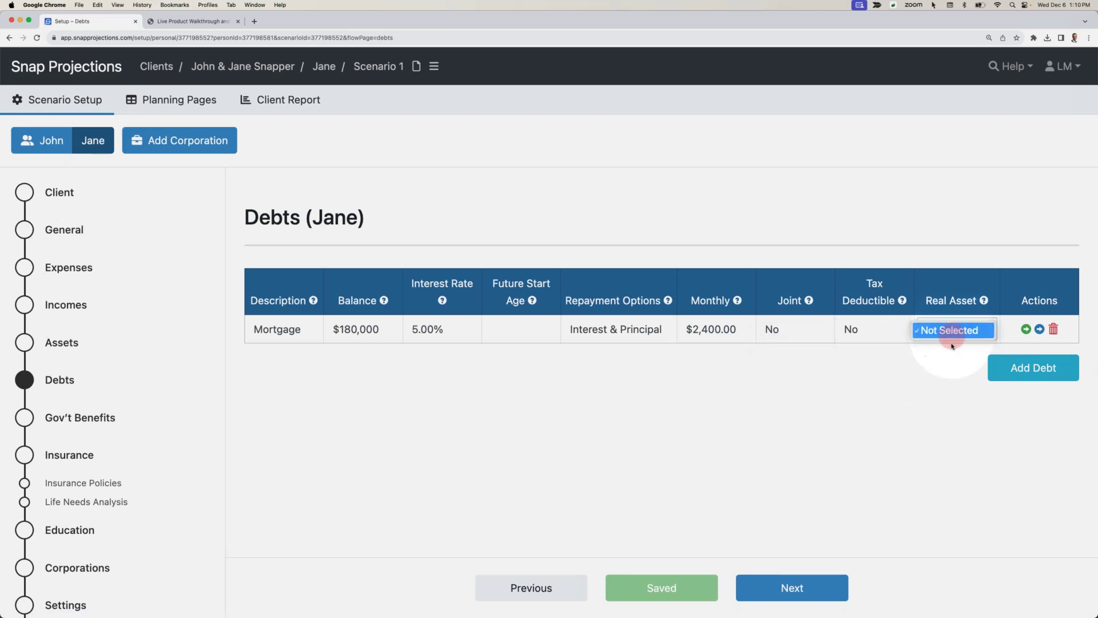
click(943, 369)
click(111, 346)
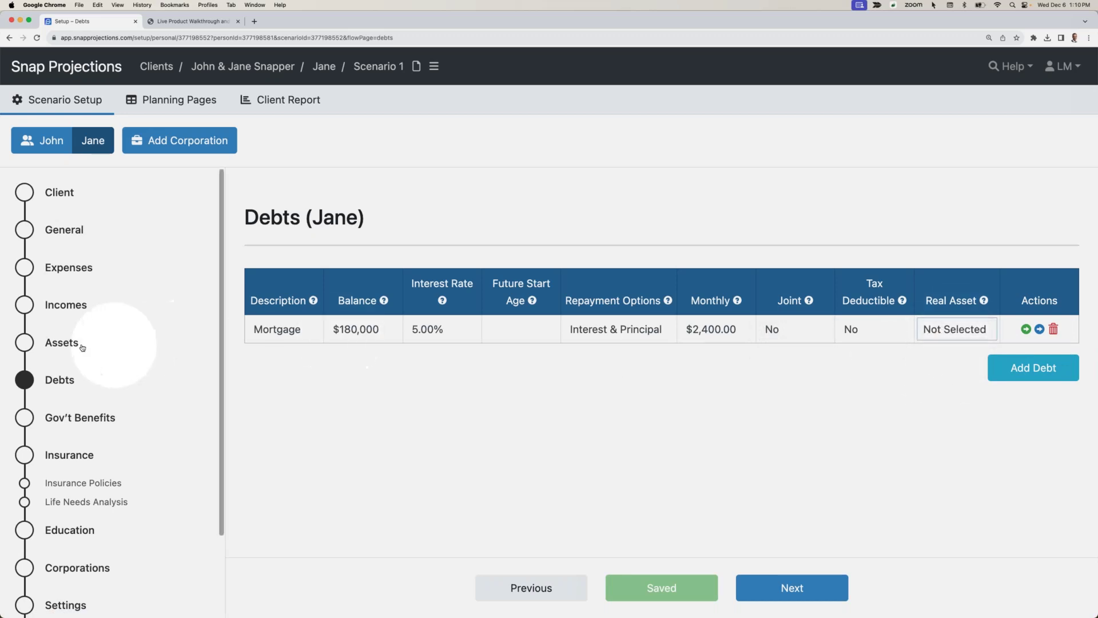
scroll(837, 458, down, 5)
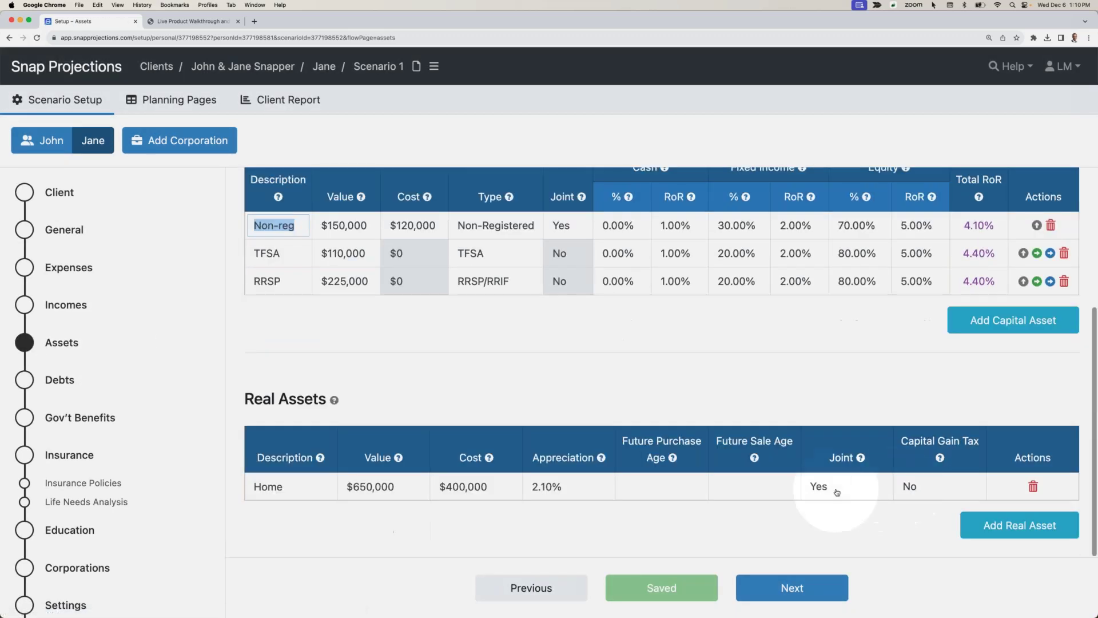
Step: Mark the mortgage in the spouse's debts as joint and link it to the Home real asset
click(97, 371)
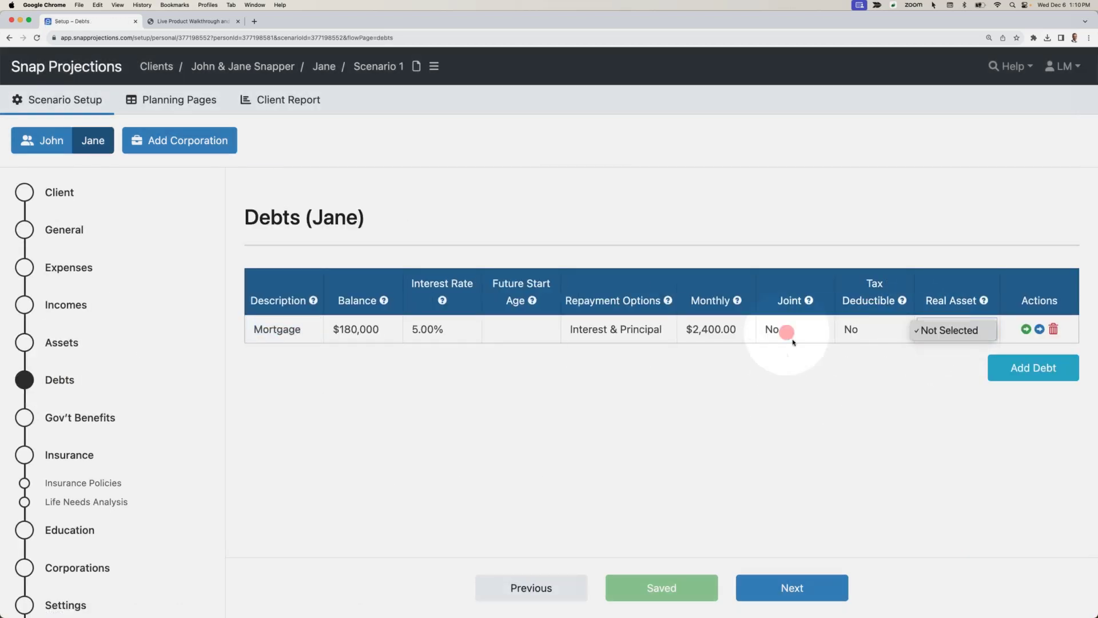
click(781, 340)
click(772, 345)
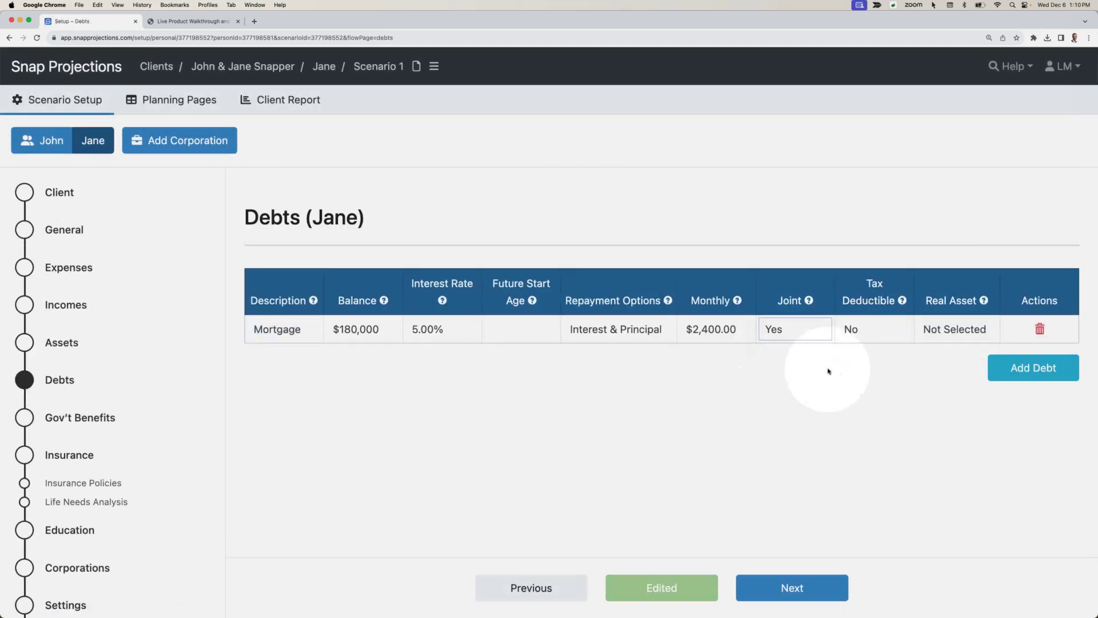
click(954, 331)
click(950, 347)
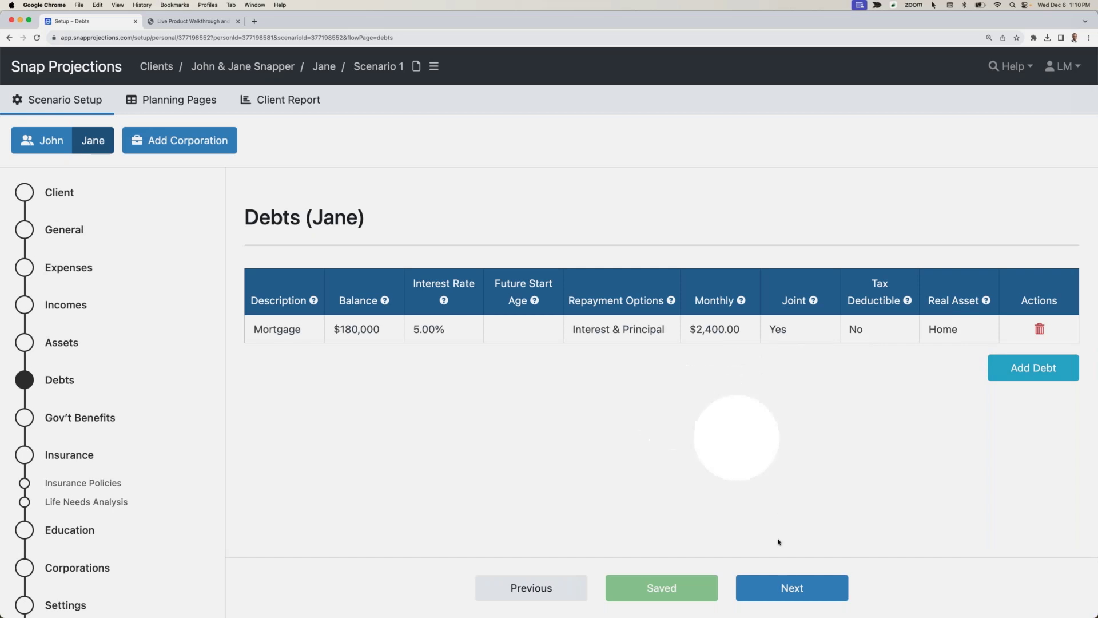
Step: Set the primary client's CPP percent of maximum at age 65 to 80% in the government benefits
click(785, 580)
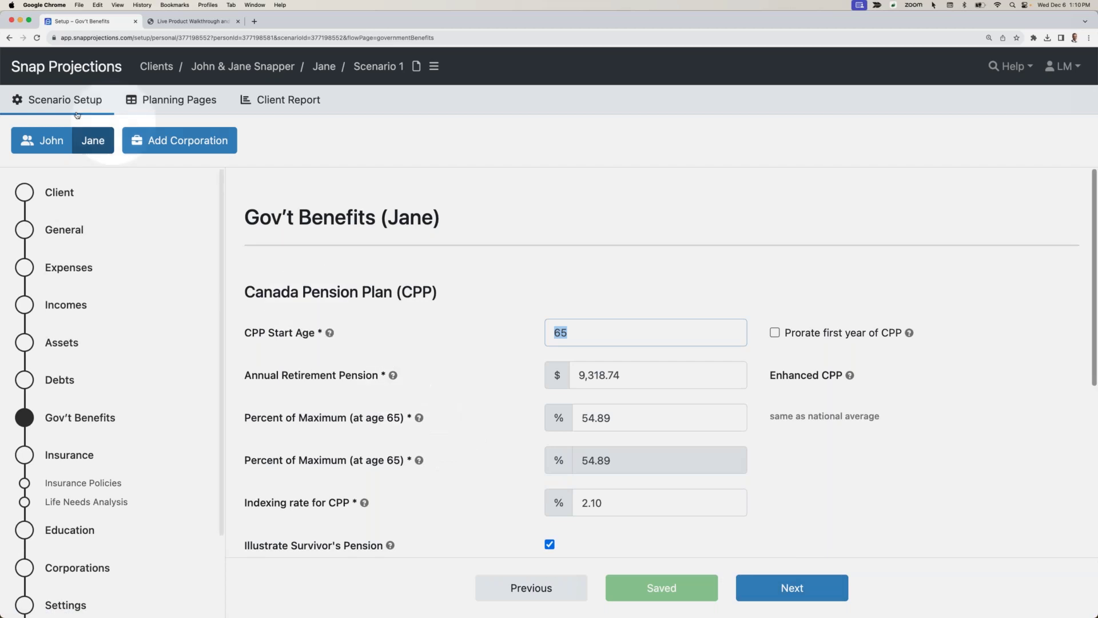
click(55, 143)
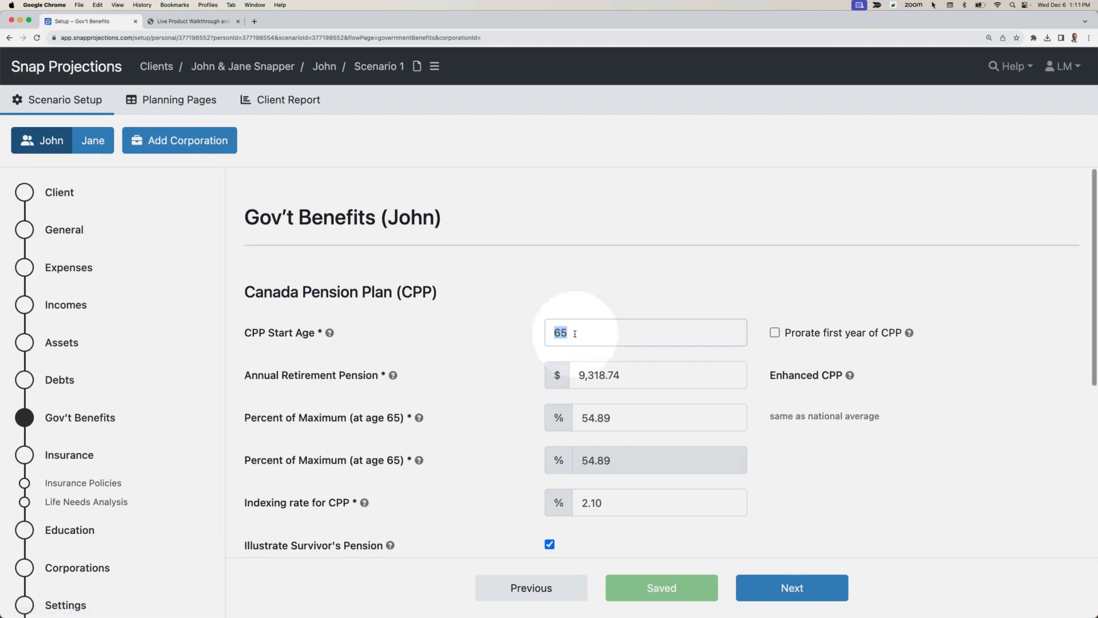
click(617, 413)
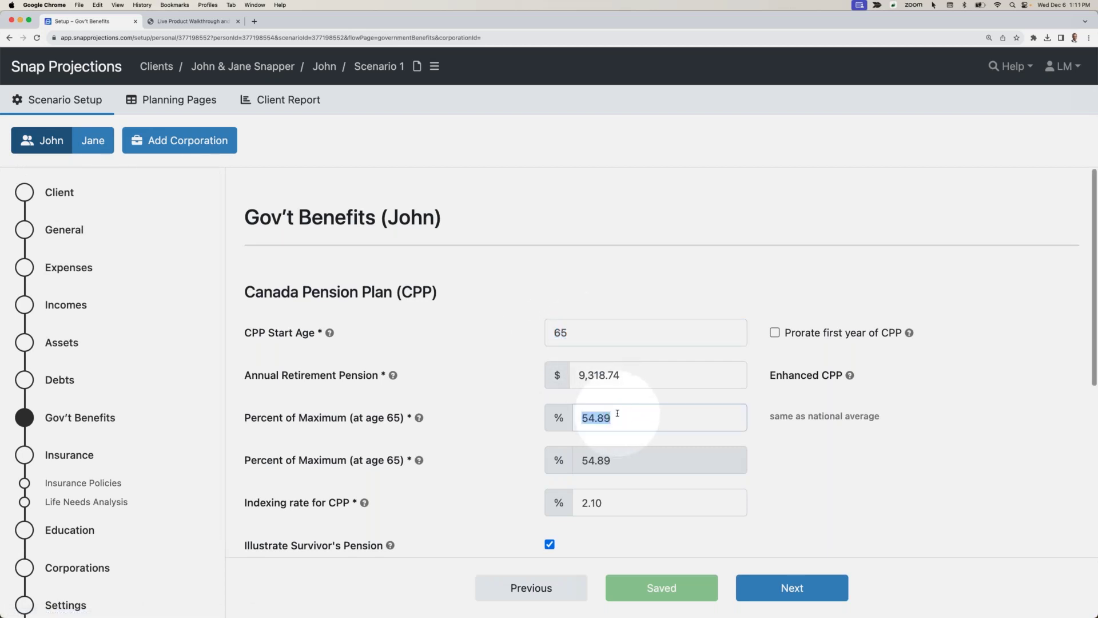
text(80)
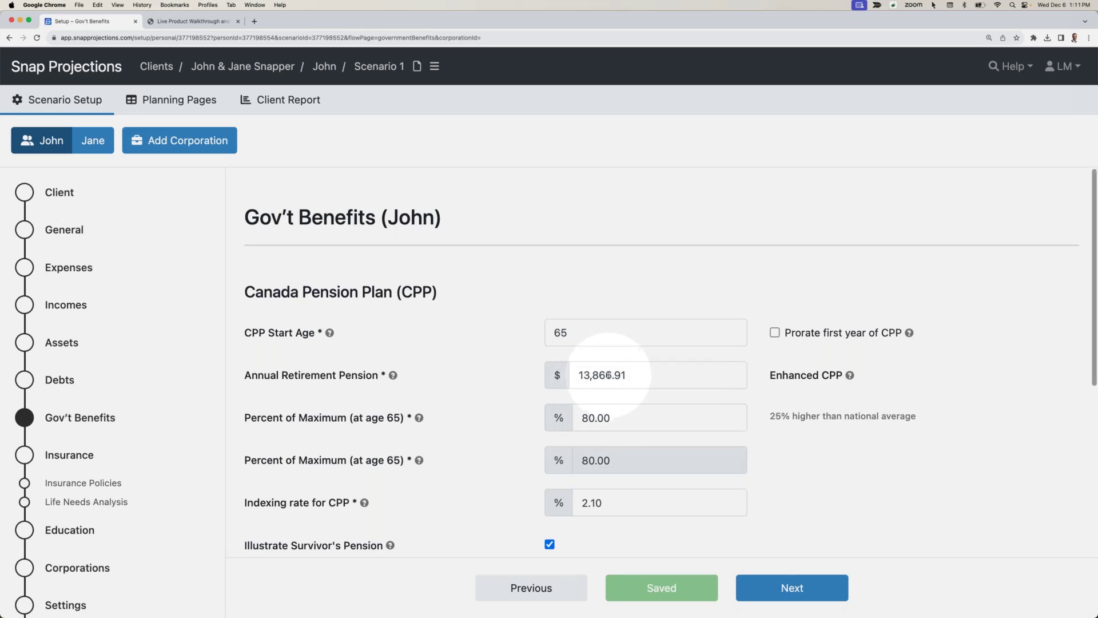
Step: Review the primary client's CPP start age and Old Age Security settings
double_click(573, 328)
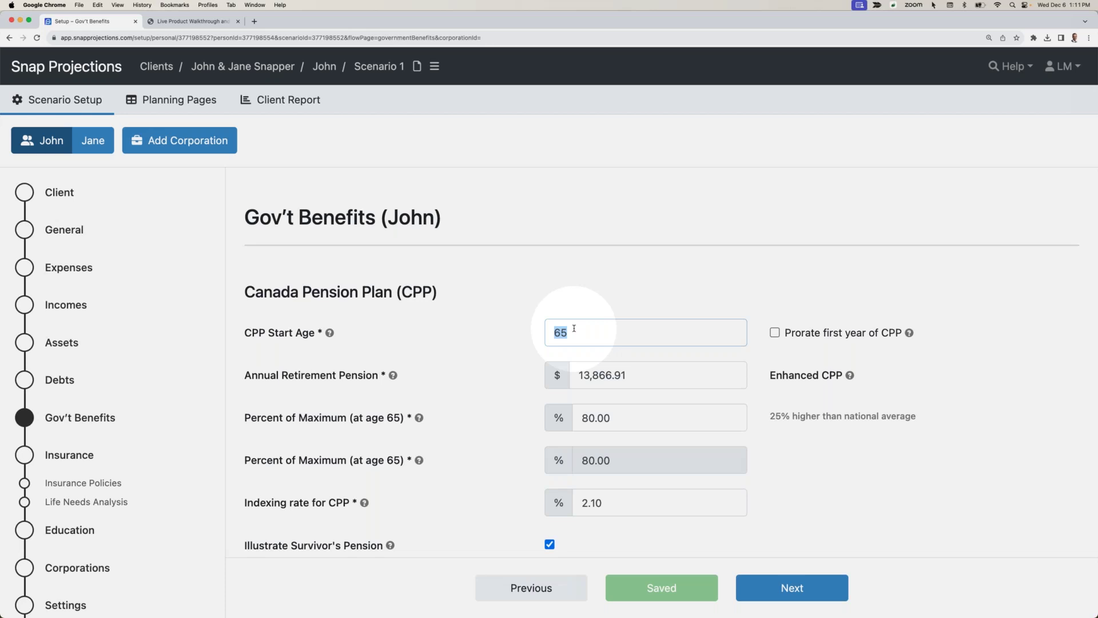
scroll(574, 329, down, 5)
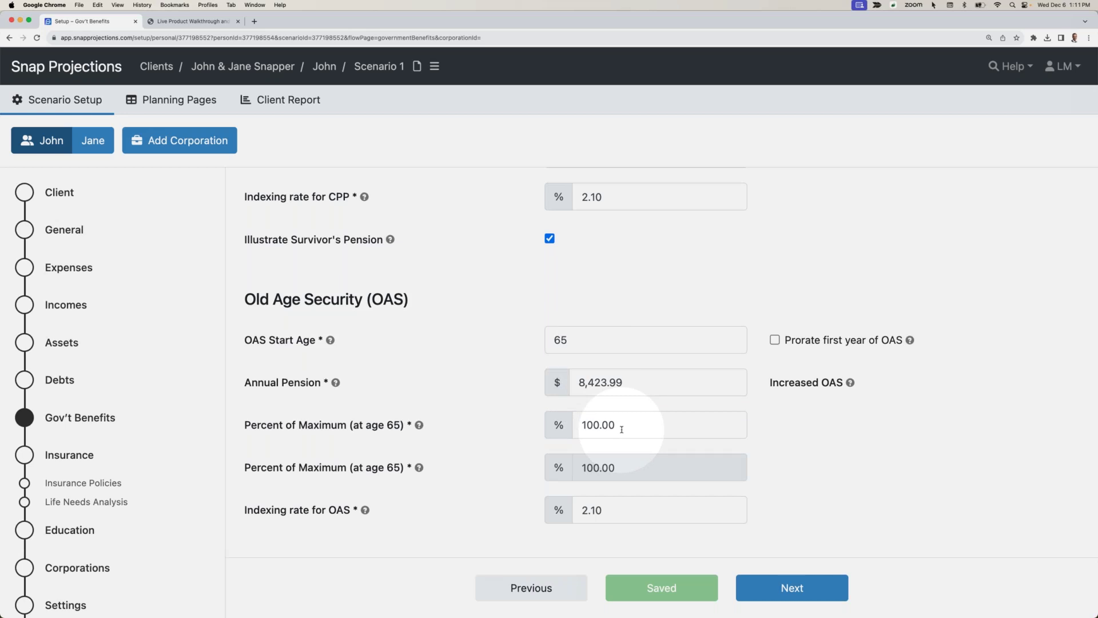
scroll(617, 410, down, 1)
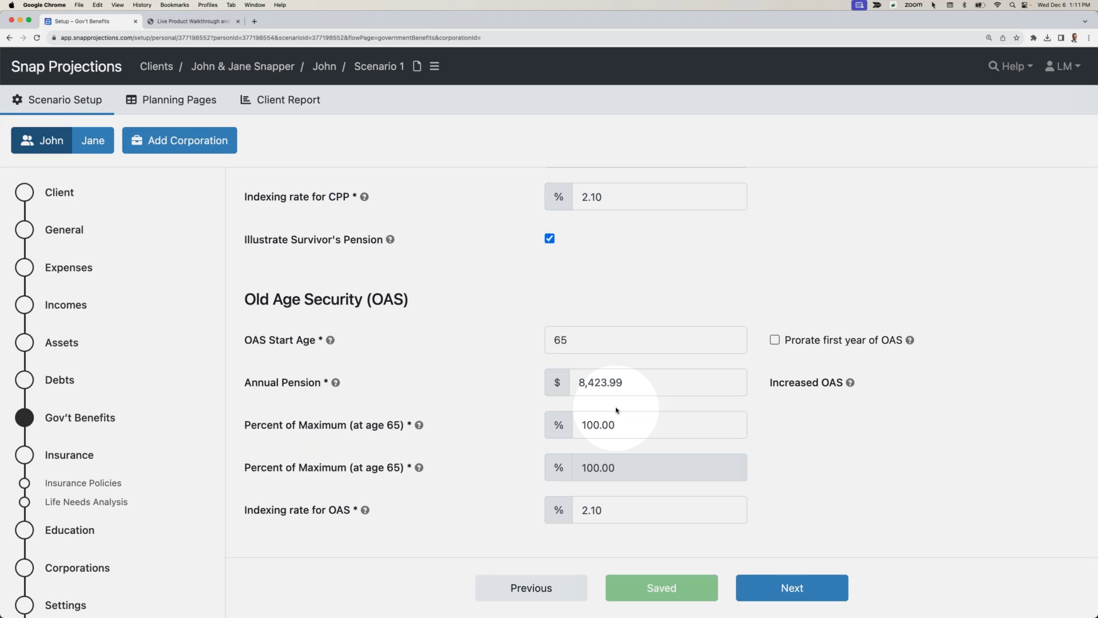
Step: Set the spouse's CPP percent of maximum at age 65 to 85% and review the spouse's Old Age Security settings
scroll(618, 414, down, 1)
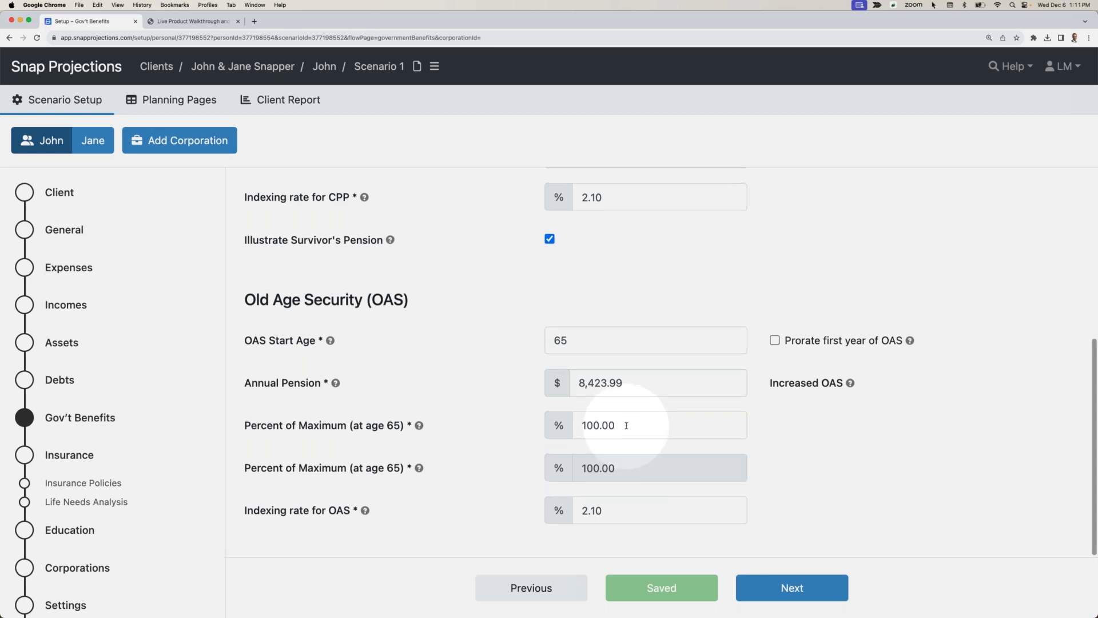
scroll(626, 426, up, 5)
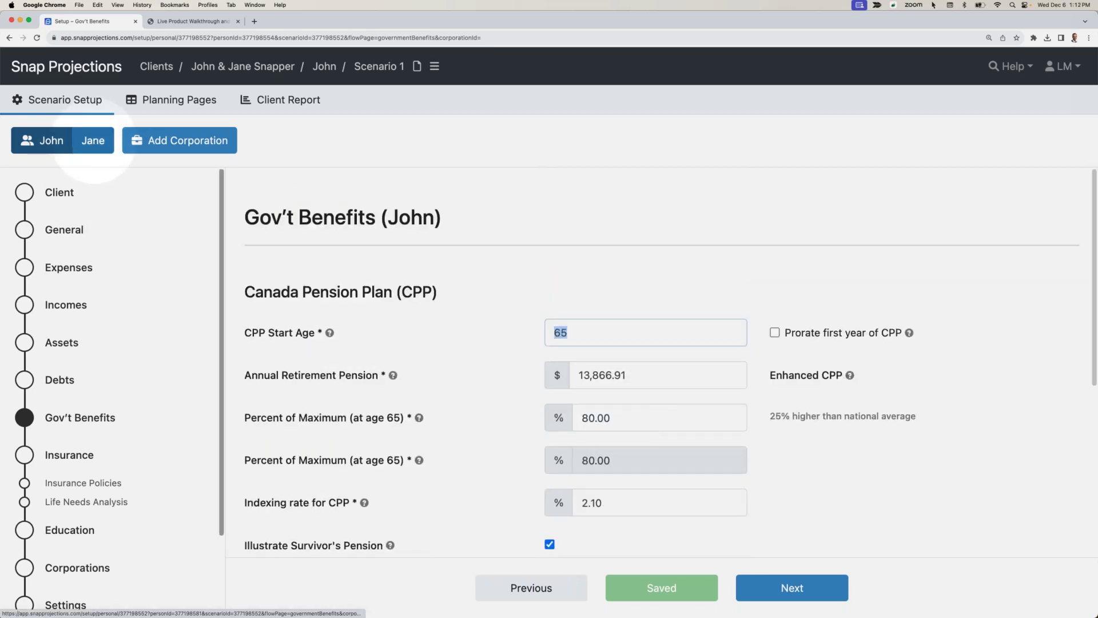
click(93, 141)
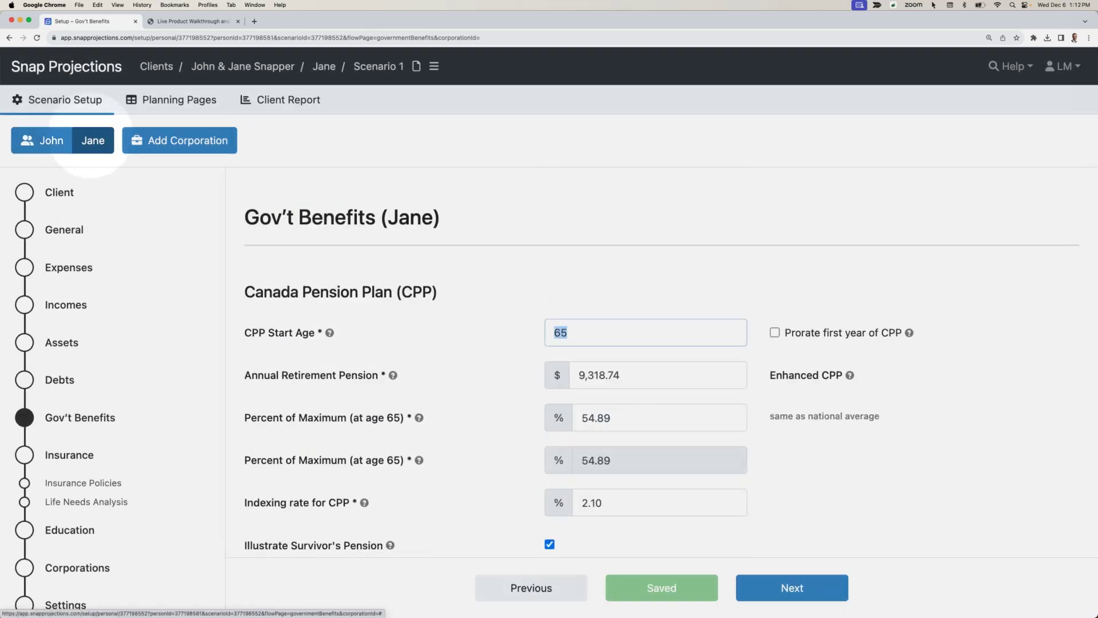
click(629, 415)
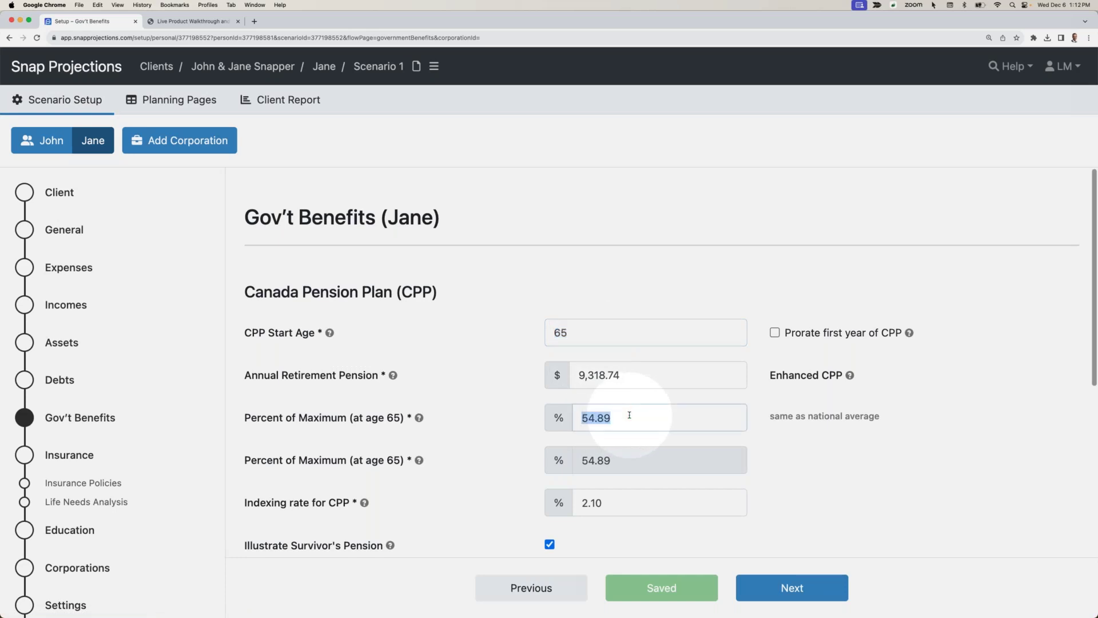
text(85)
key(Return)
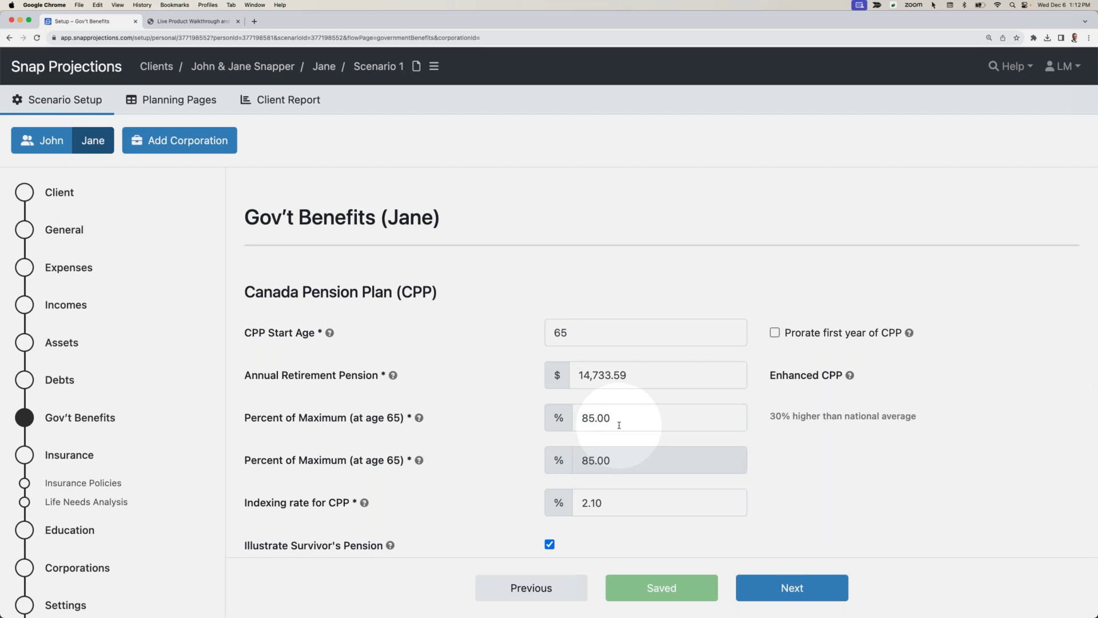
scroll(629, 400, up, 1)
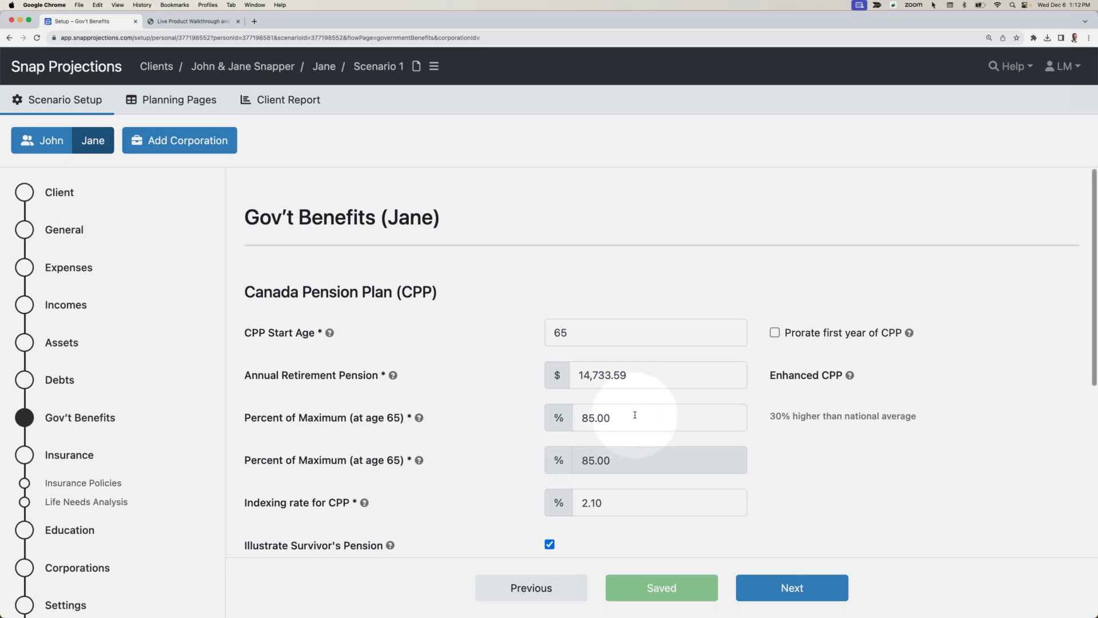
scroll(635, 414, down, 5)
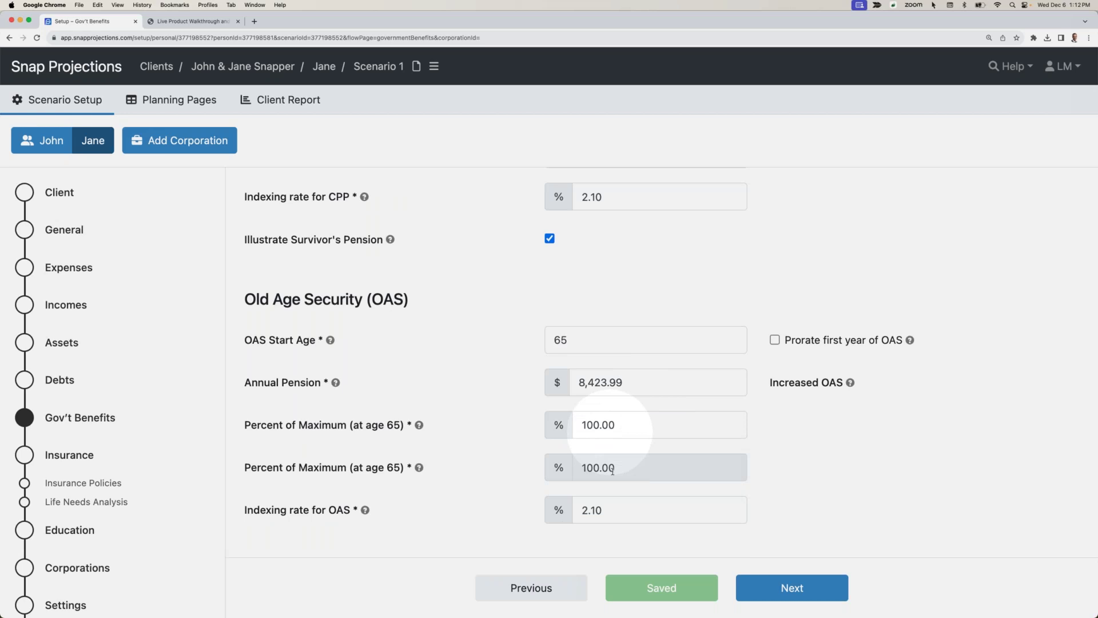
Step: Add an insurance policy described as Term 65, with type Term and the primary client as the insured
click(784, 589)
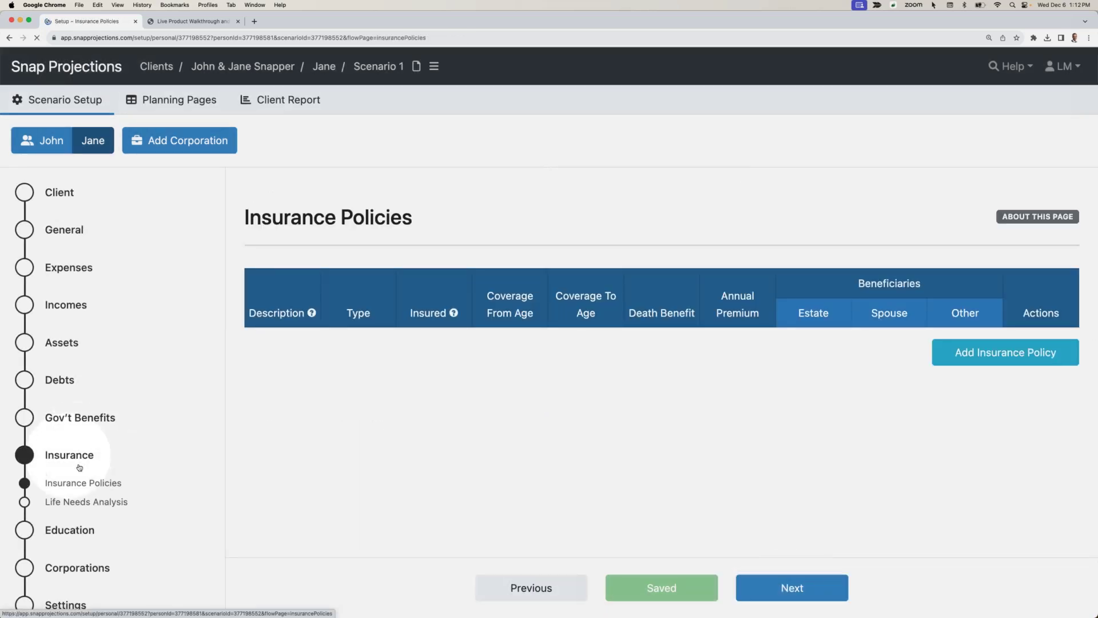
click(980, 354)
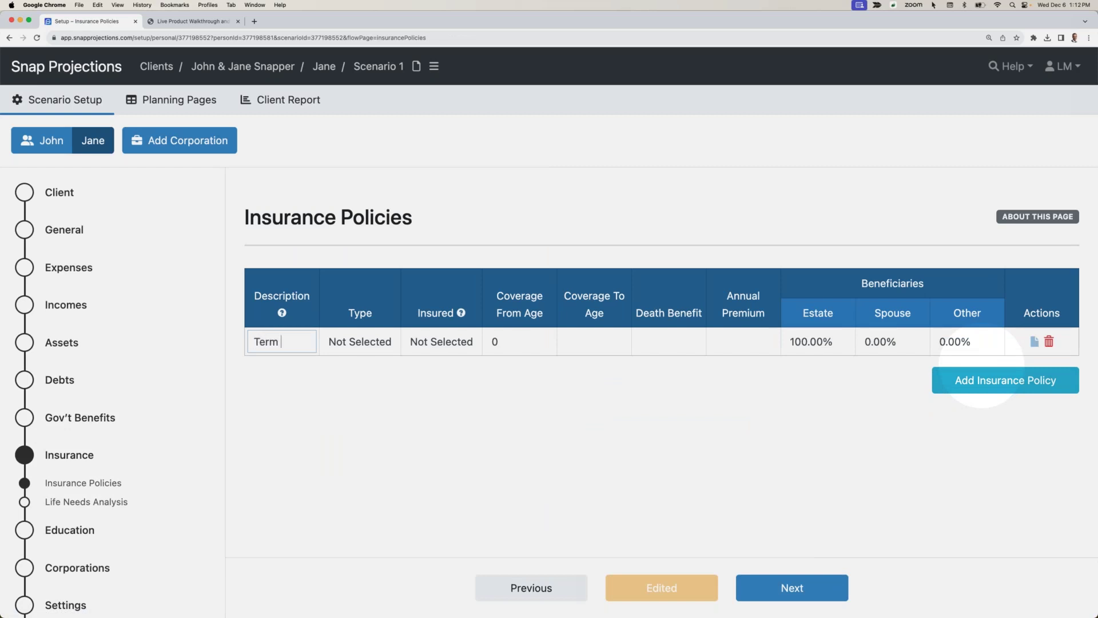
text(Term 65)
click(346, 342)
click(350, 359)
click(440, 341)
click(414, 357)
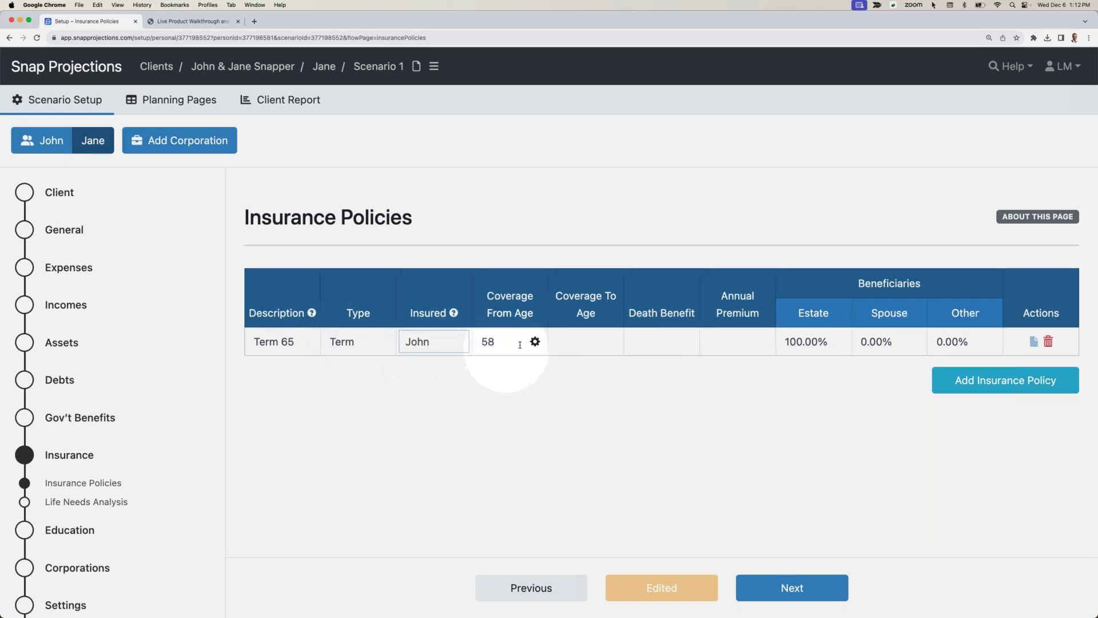
Step: Set the primary client's policy to T65 coverage with a $250,000 death benefit and a $400 annual premium
click(576, 342)
click(590, 303)
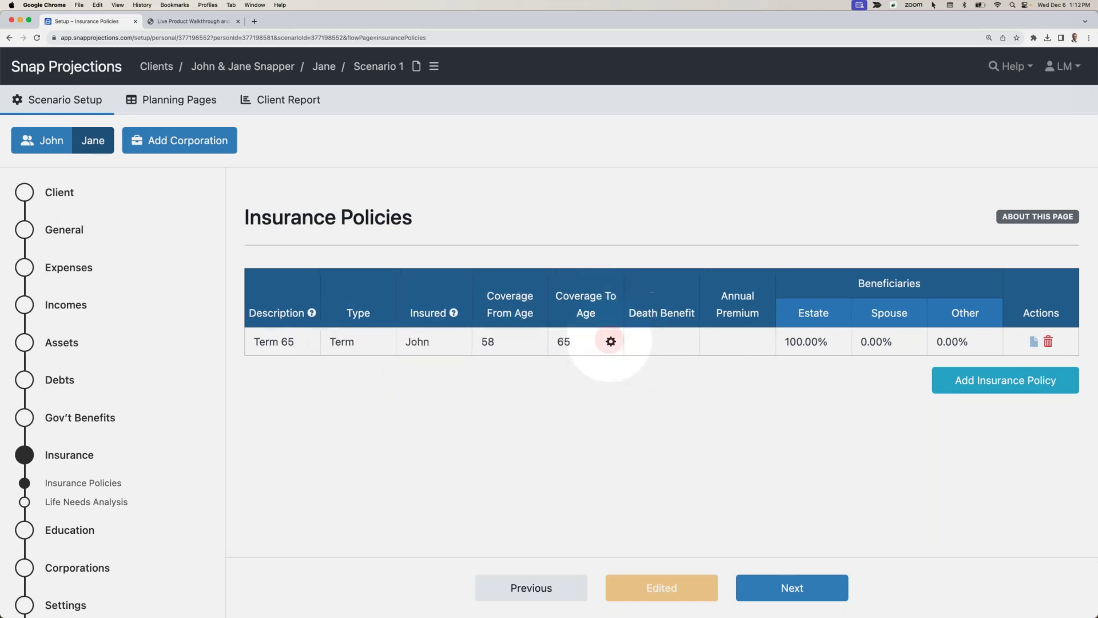
click(661, 343)
text(250,000)
key(Tab)
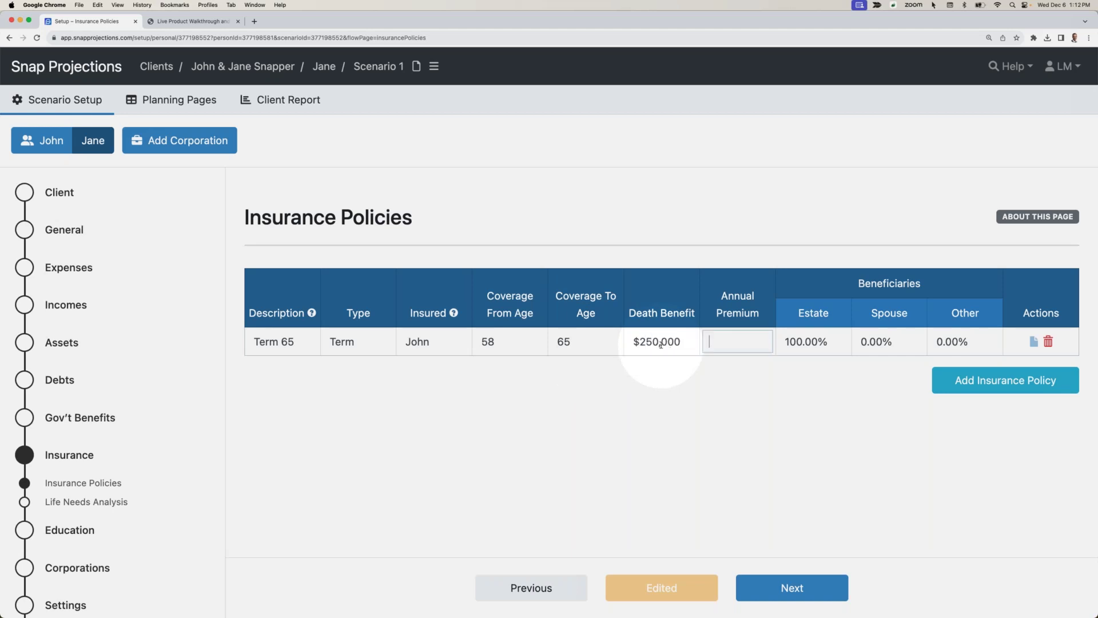
text(400)
click(687, 406)
Step: Add a second insurance policy described as Term 65, with type Term and the spouse as the insured
click(962, 384)
text(Term 65)
key(Tab)
text(t)
key(Tab)
text(ja)
key(Tab)
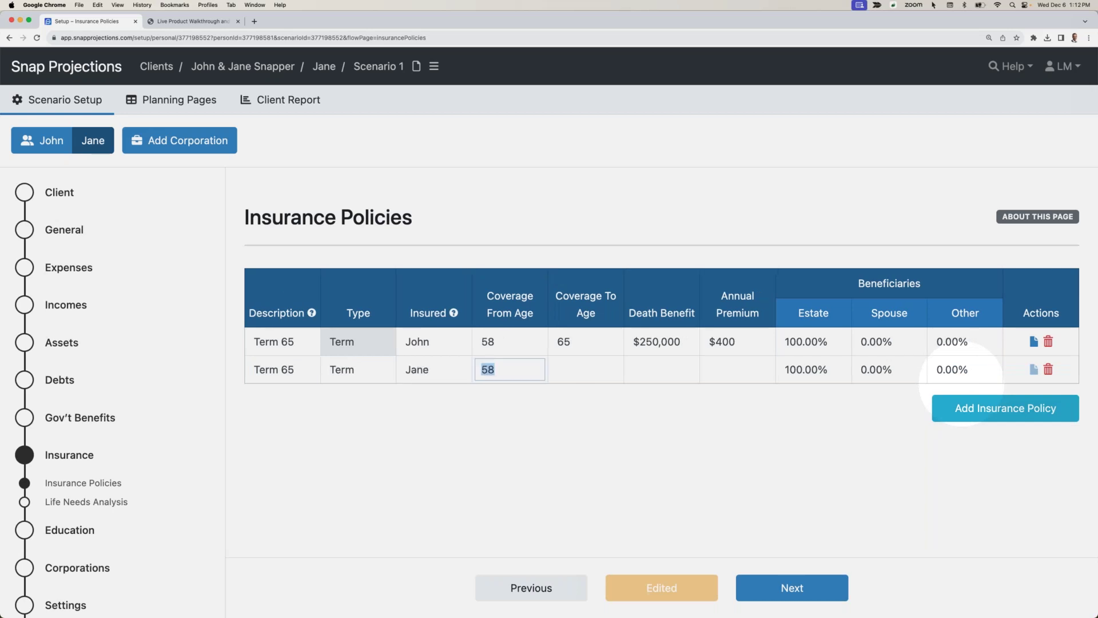
Step: Set the spouse's policy to T65 coverage with a $300,000 death benefit and a $350 annual premium
key(Tab)
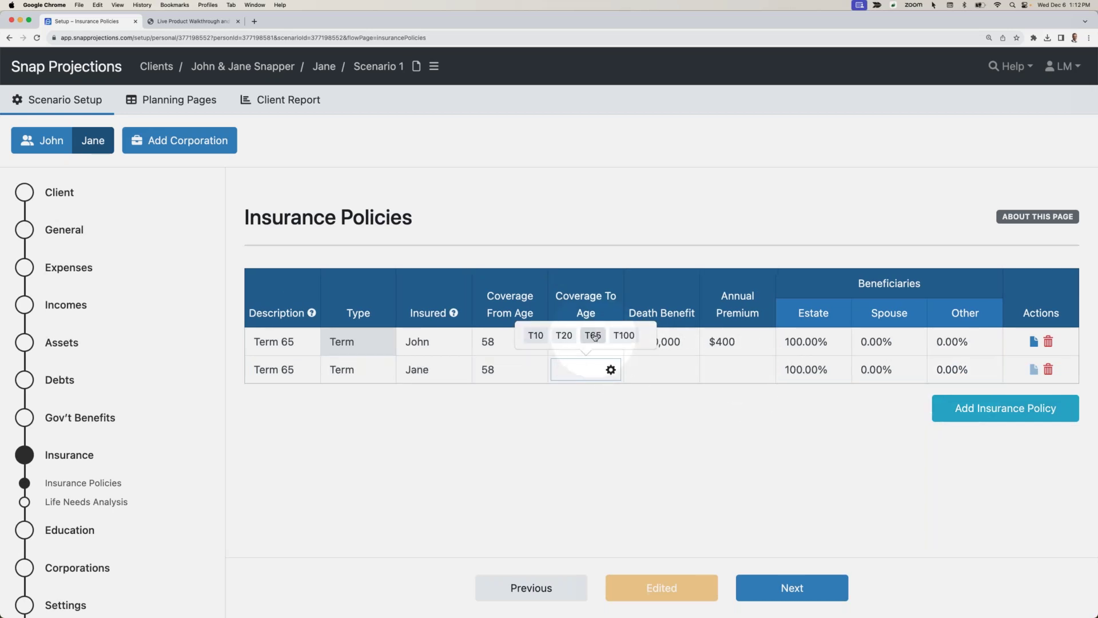
click(592, 335)
click(665, 370)
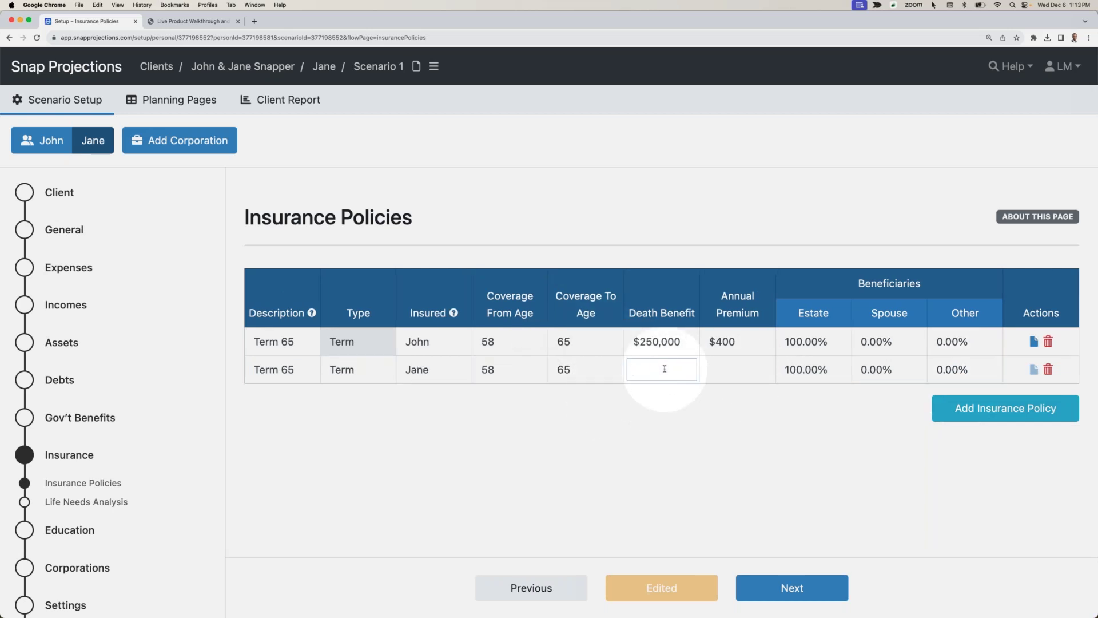
text(300000)
key(Tab)
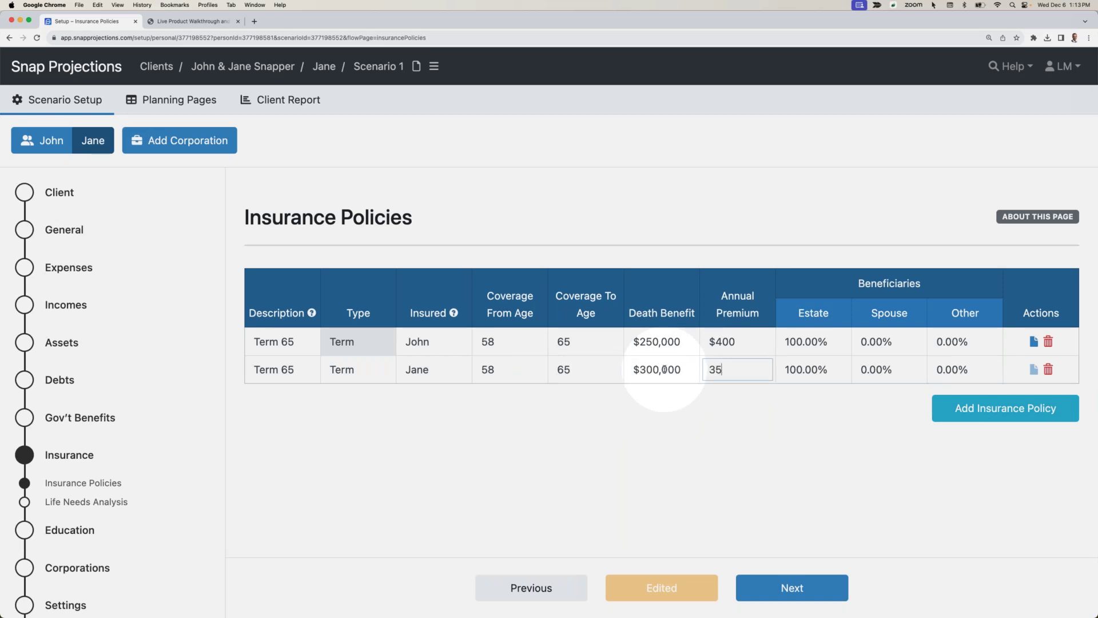
text(350)
click(713, 399)
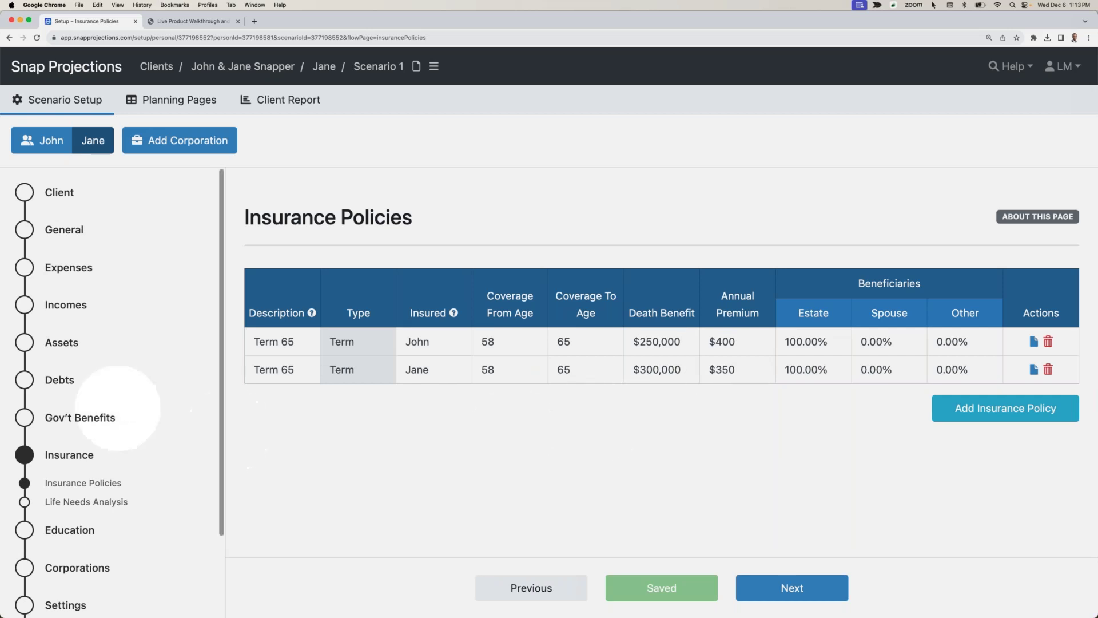
Step: Examine the couple's combined expenses in the planning pages, and the primary client's individual income, tax and capital asset projections
scroll(118, 405, down, 3)
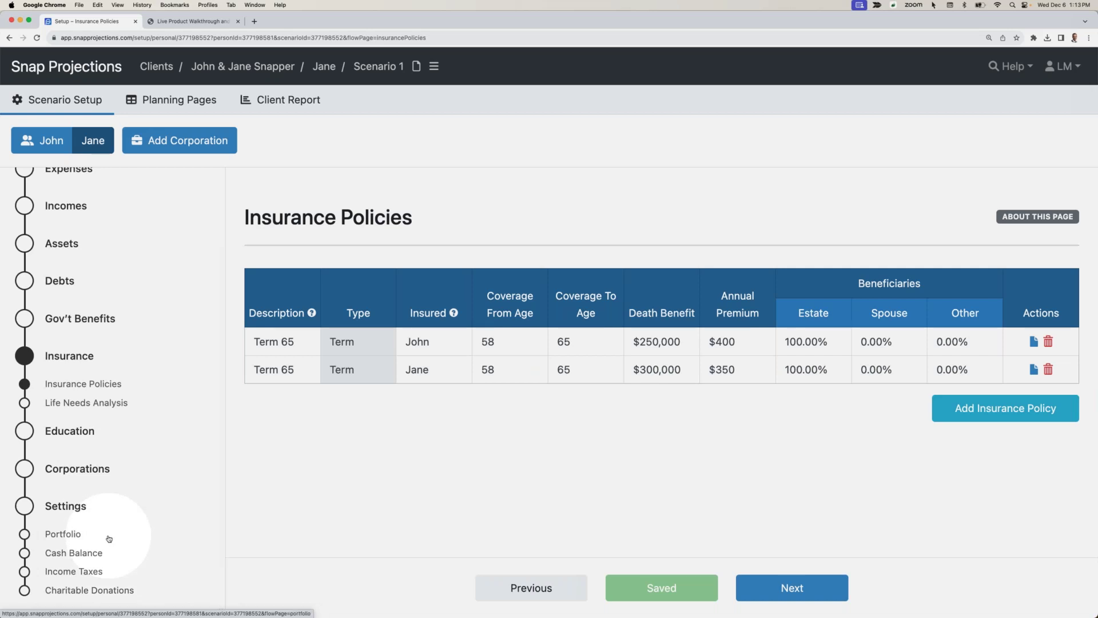
click(177, 101)
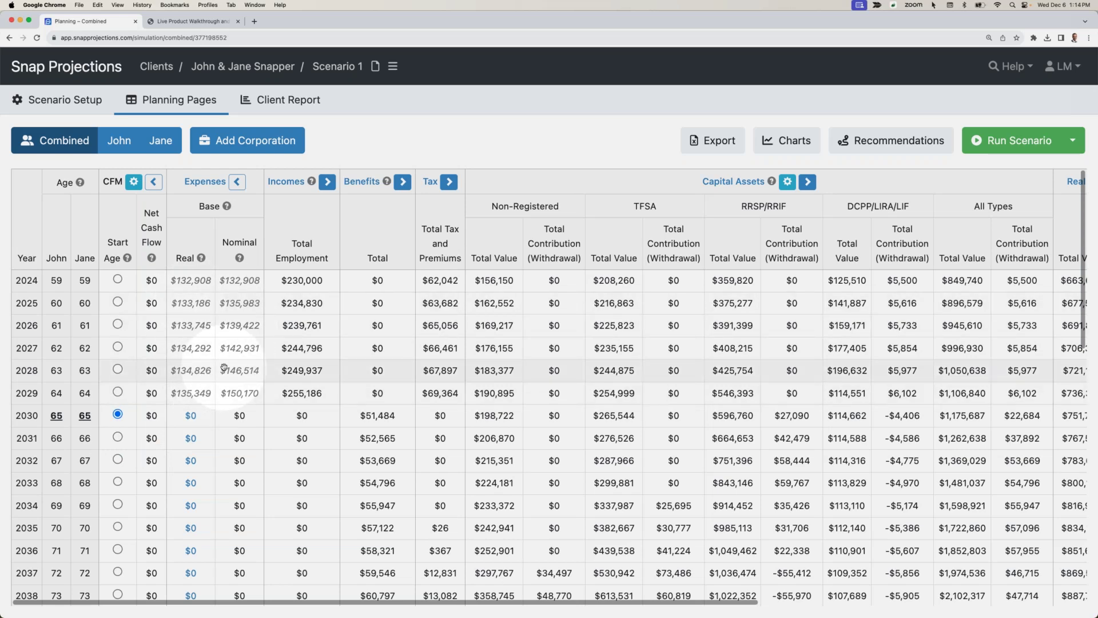
mouse_move(223, 368)
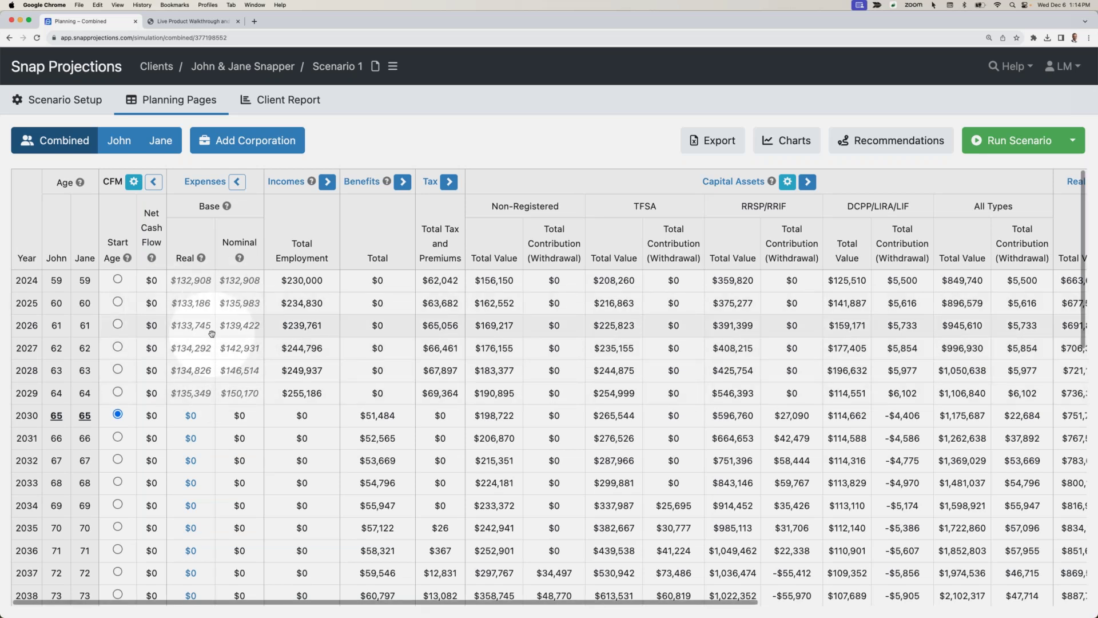
mouse_move(212, 333)
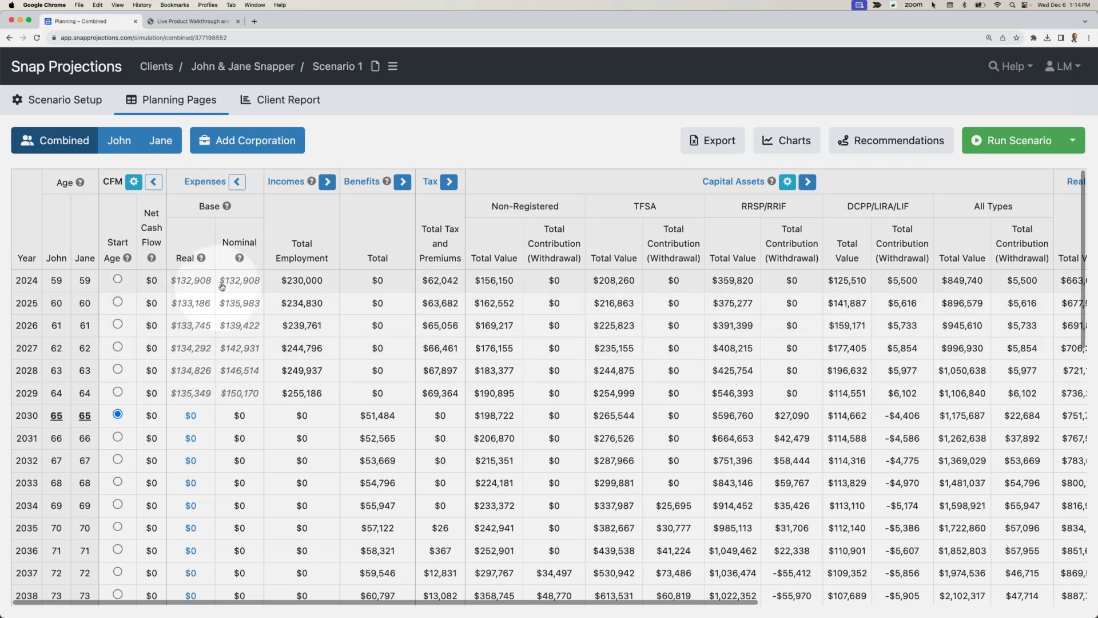
click(120, 143)
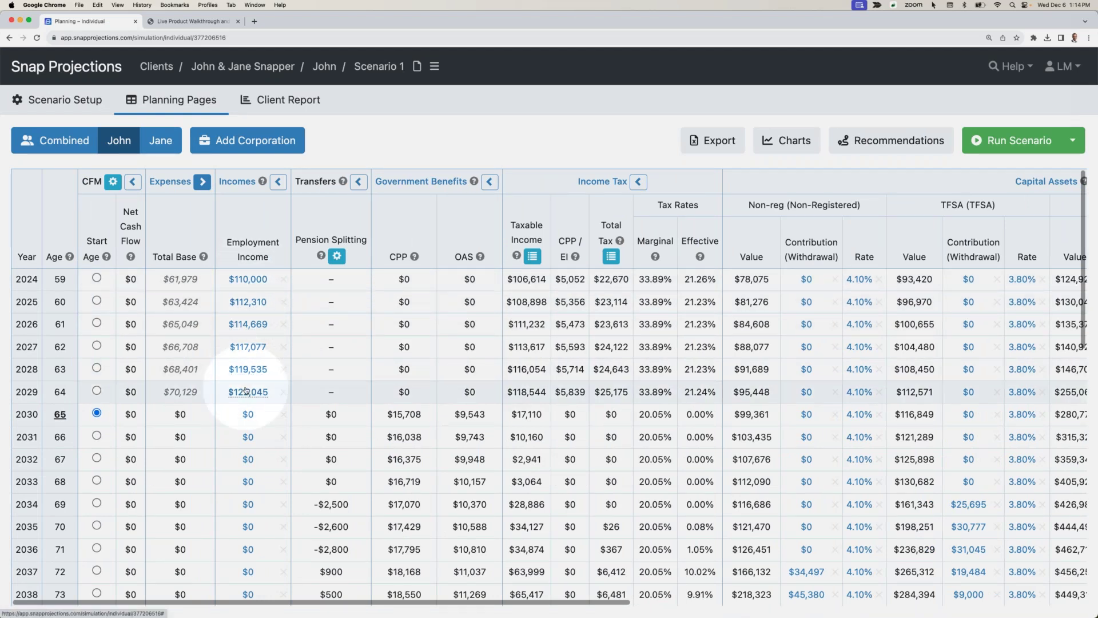
scroll(468, 279, right, 3)
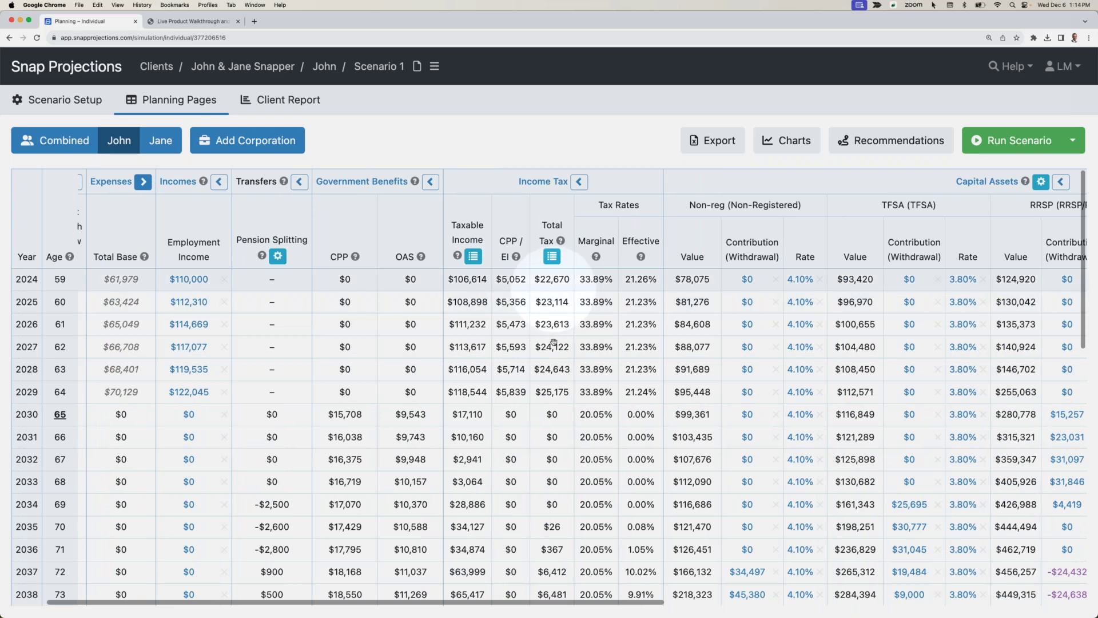
scroll(635, 322, right, 1)
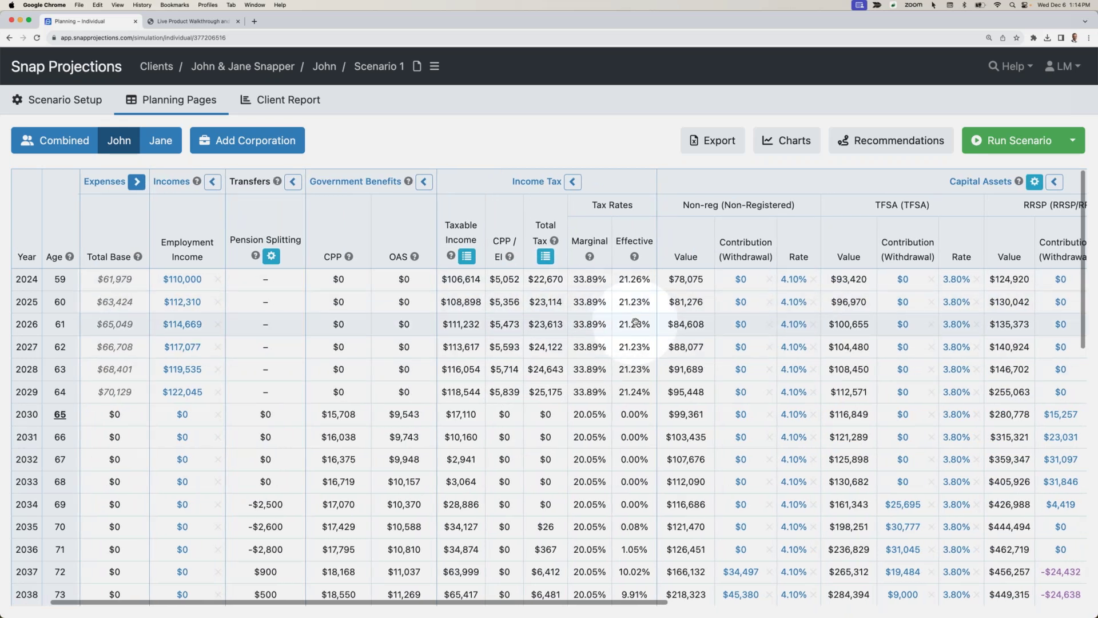
scroll(635, 322, right, 10)
scroll(634, 322, right, 7)
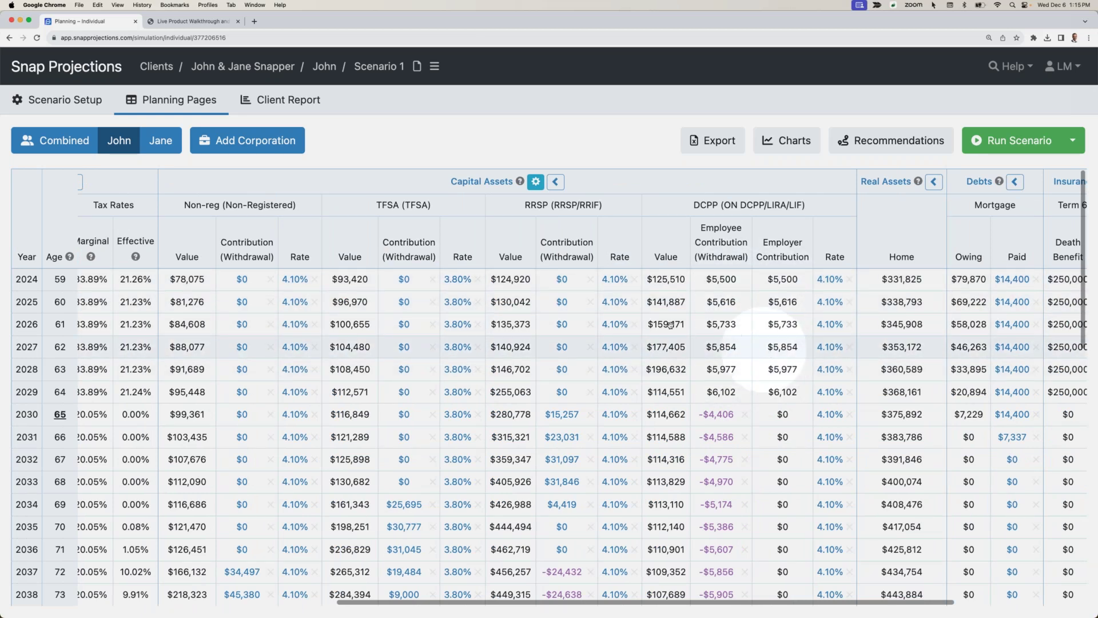
Step: Enter a $7,000 TFSA contribution for the primary client in 2024 and copy it down to age 64
click(402, 279)
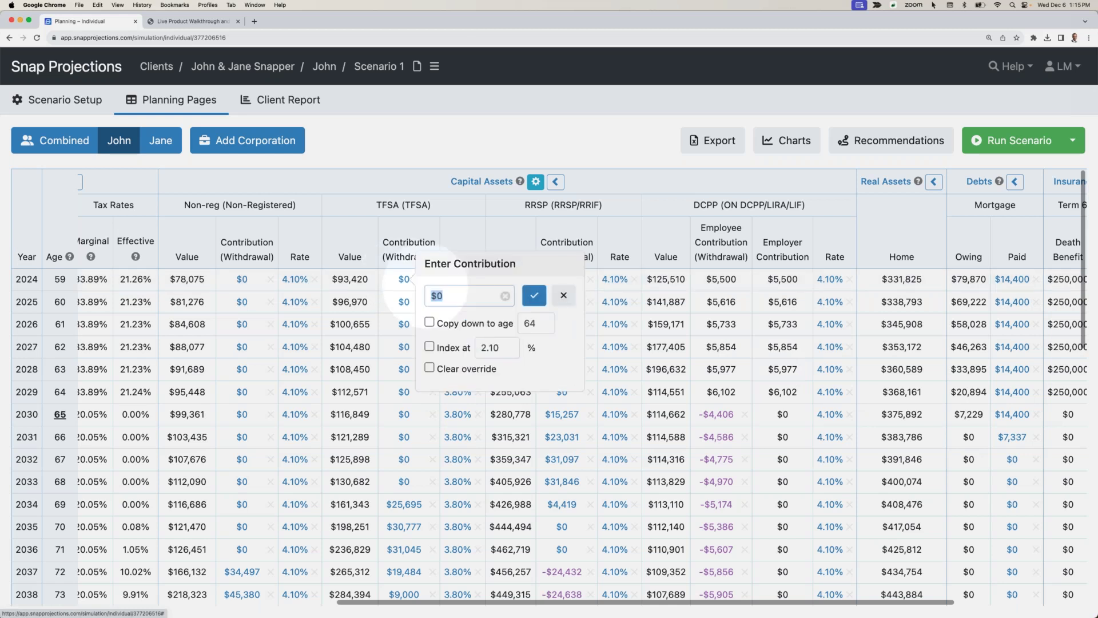
text(7000)
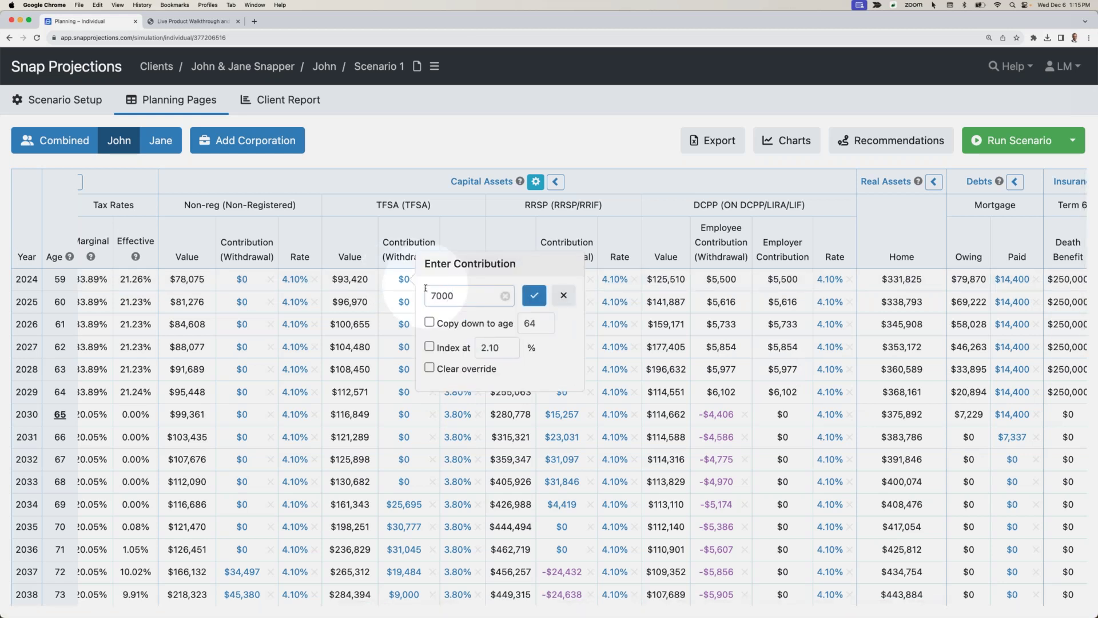
click(431, 323)
click(534, 295)
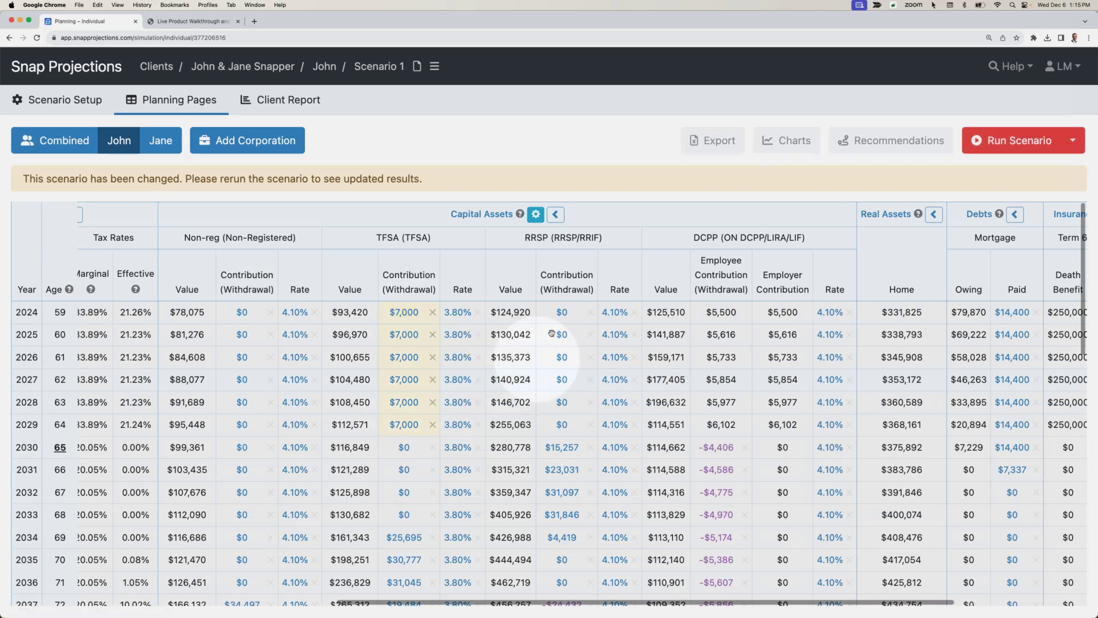
Step: Enter a $5,000 RRSP contribution for the primary client in 2024 and copy it down to age 64
click(562, 313)
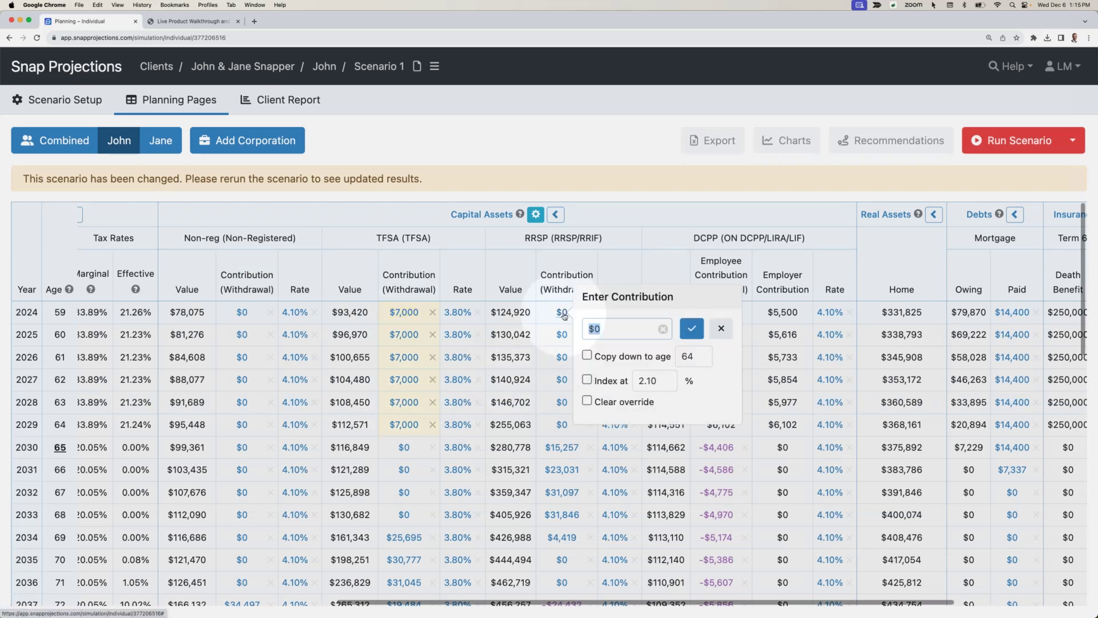
text(5000)
click(587, 355)
click(692, 328)
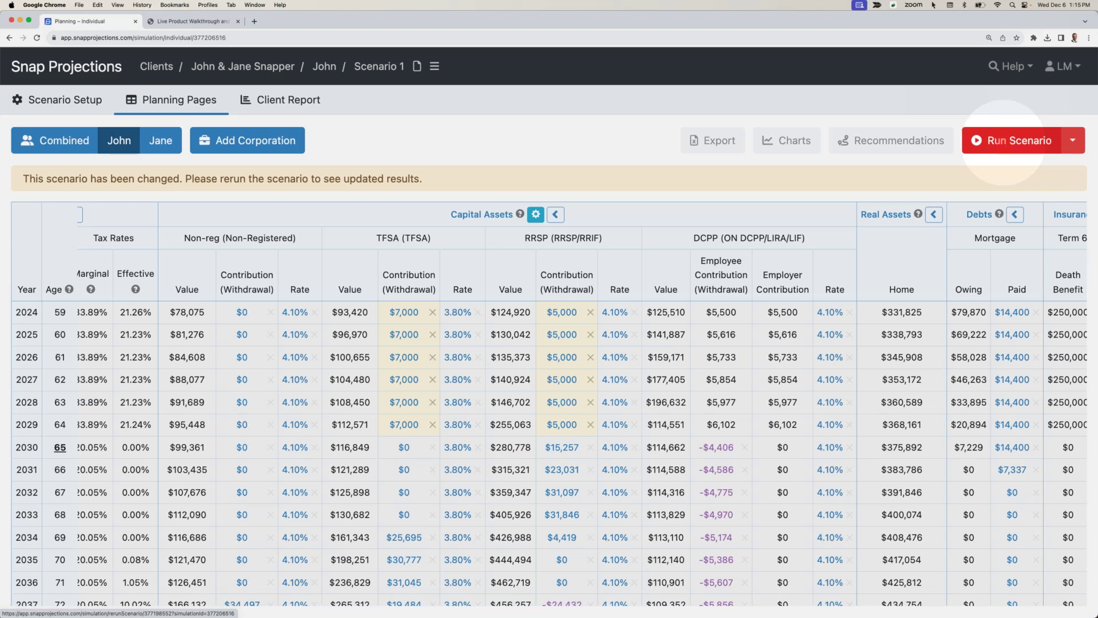
Step: Rerun the scenario and review the primary client's updated contributions and base expenses
click(1004, 141)
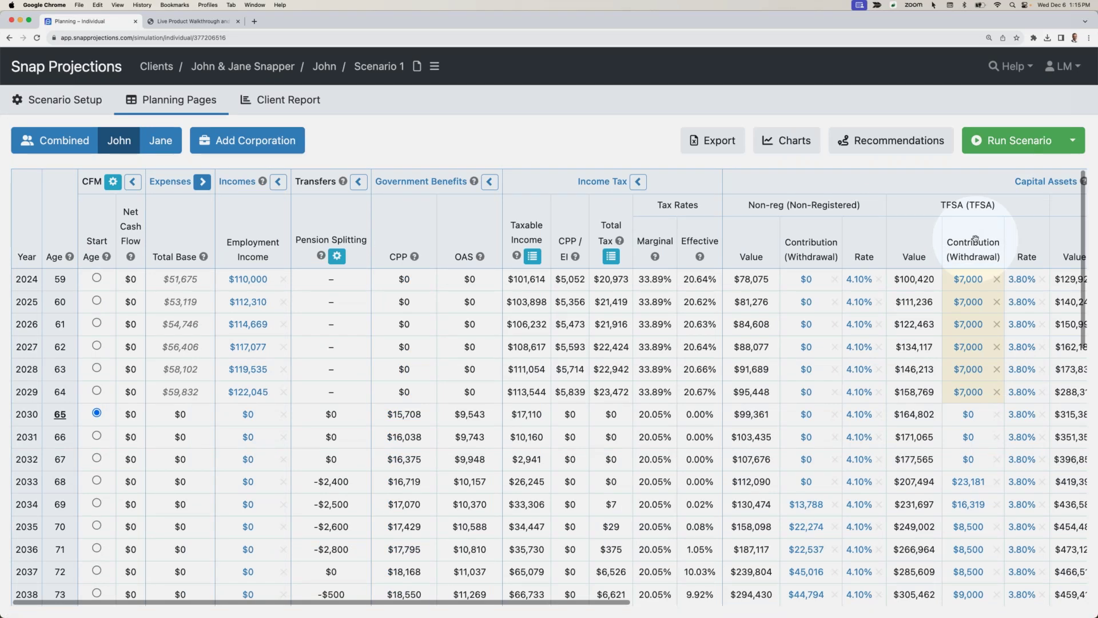
scroll(514, 263, right, 10)
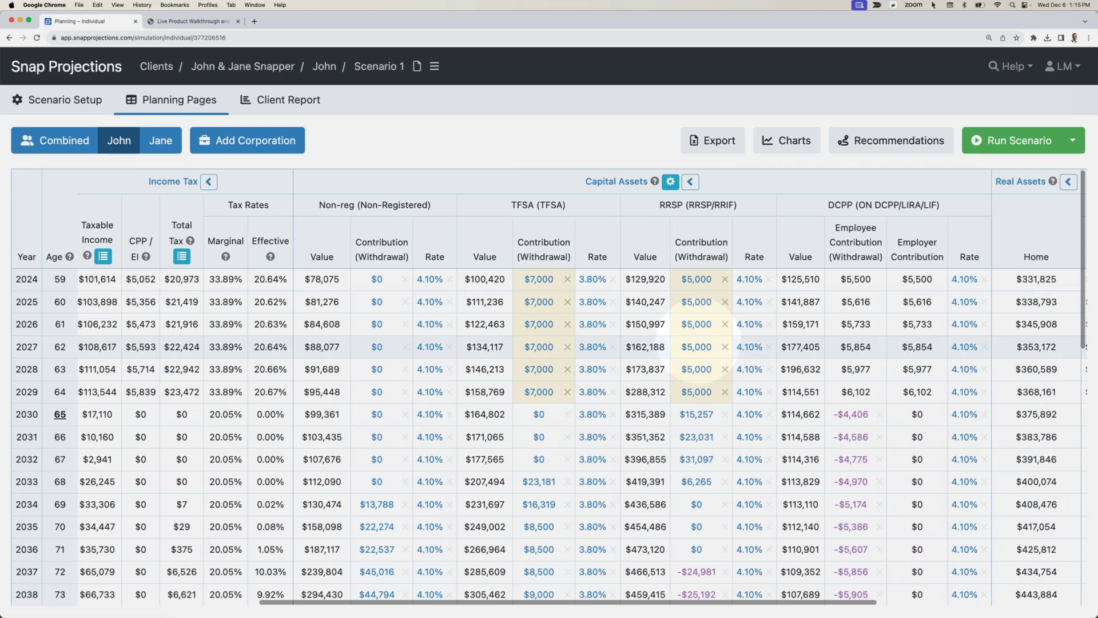
scroll(697, 343, left, 10)
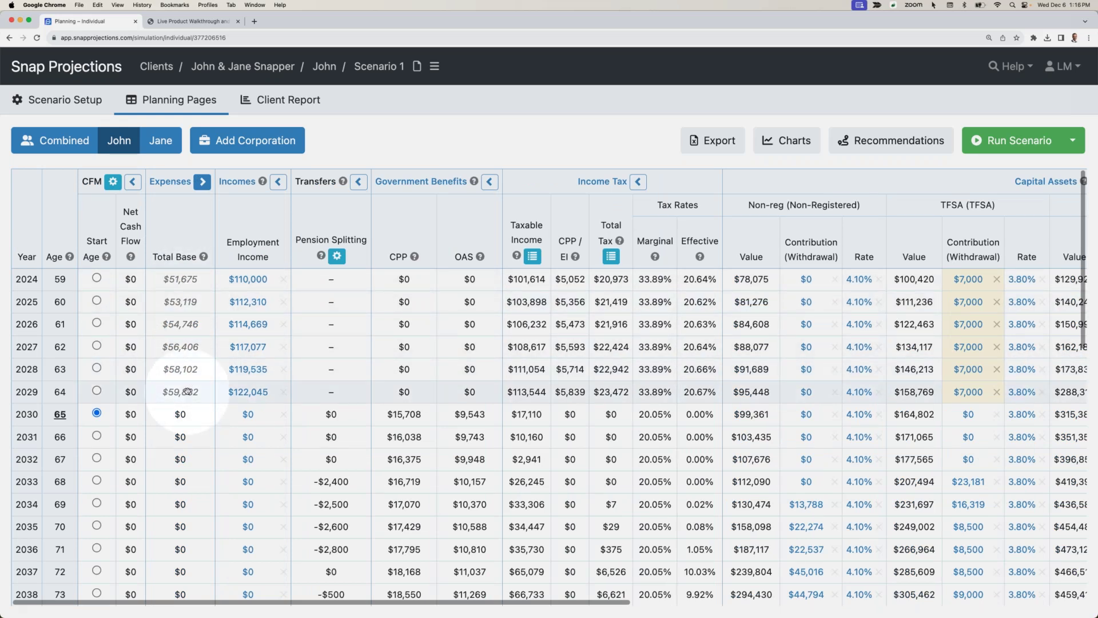
Step: Enter a $7,000 TFSA contribution for the spouse in 2024 and copy it down to age 64
click(160, 140)
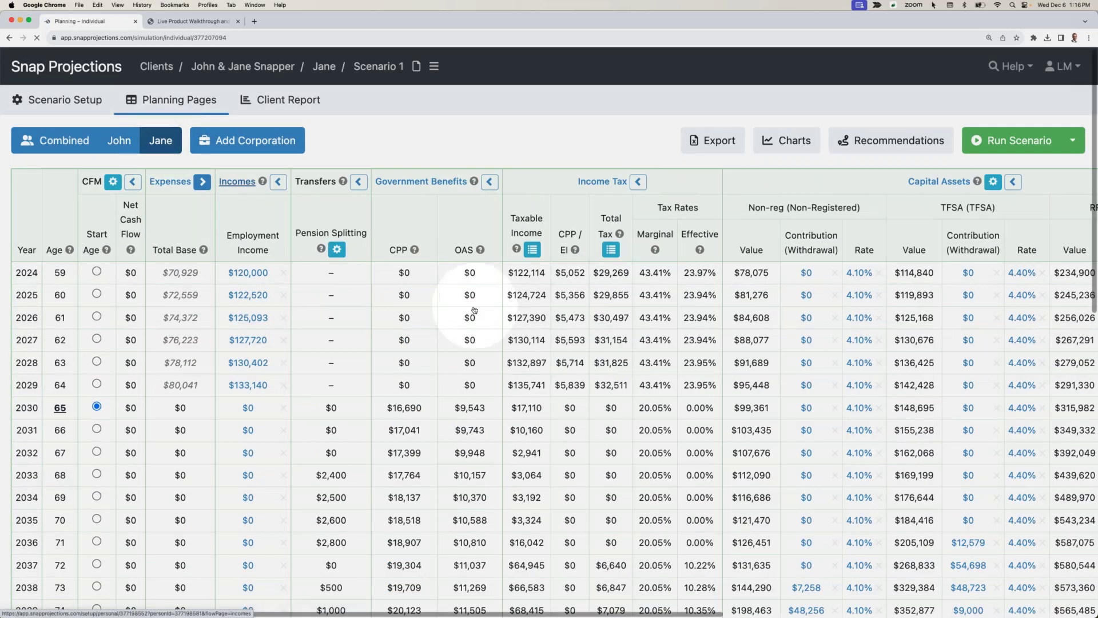
scroll(464, 313, right, 3)
scroll(466, 312, right, 10)
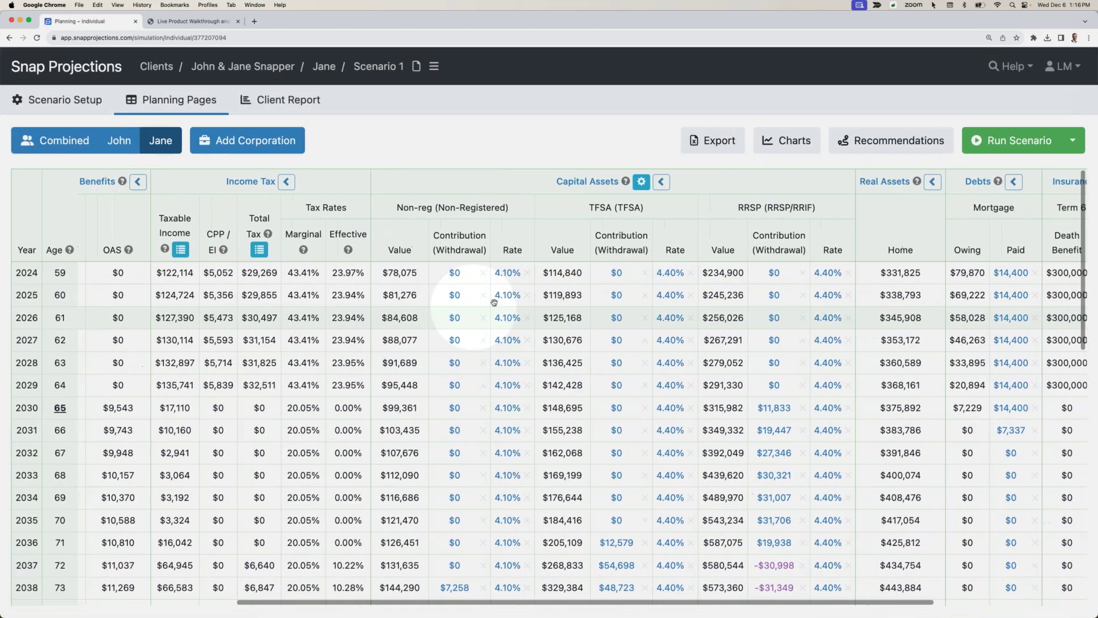
click(426, 275)
text(7000)
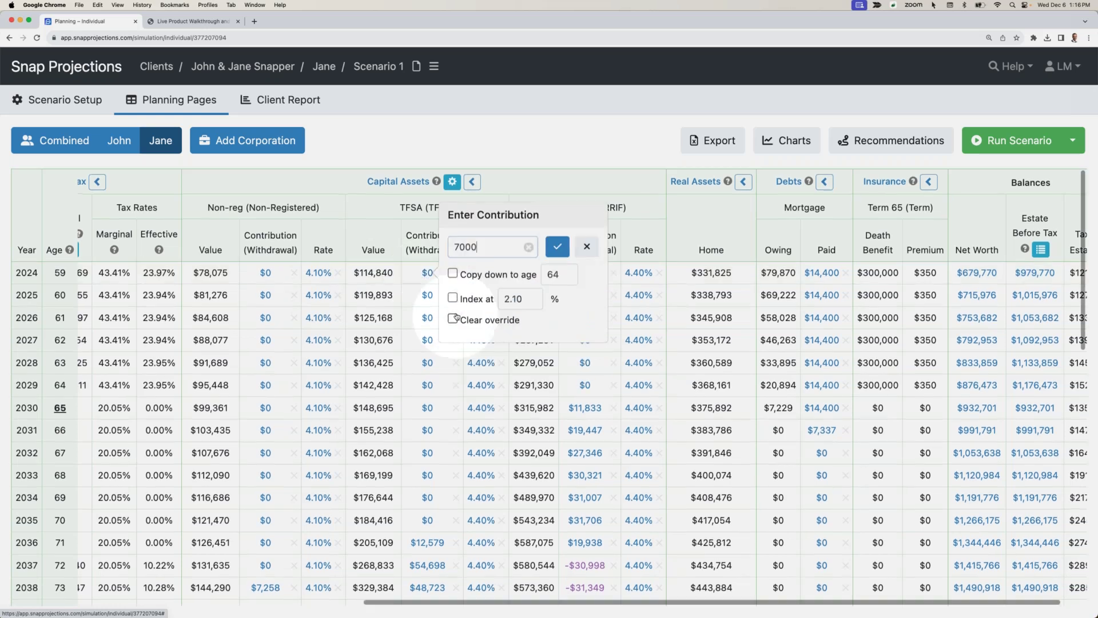
click(453, 273)
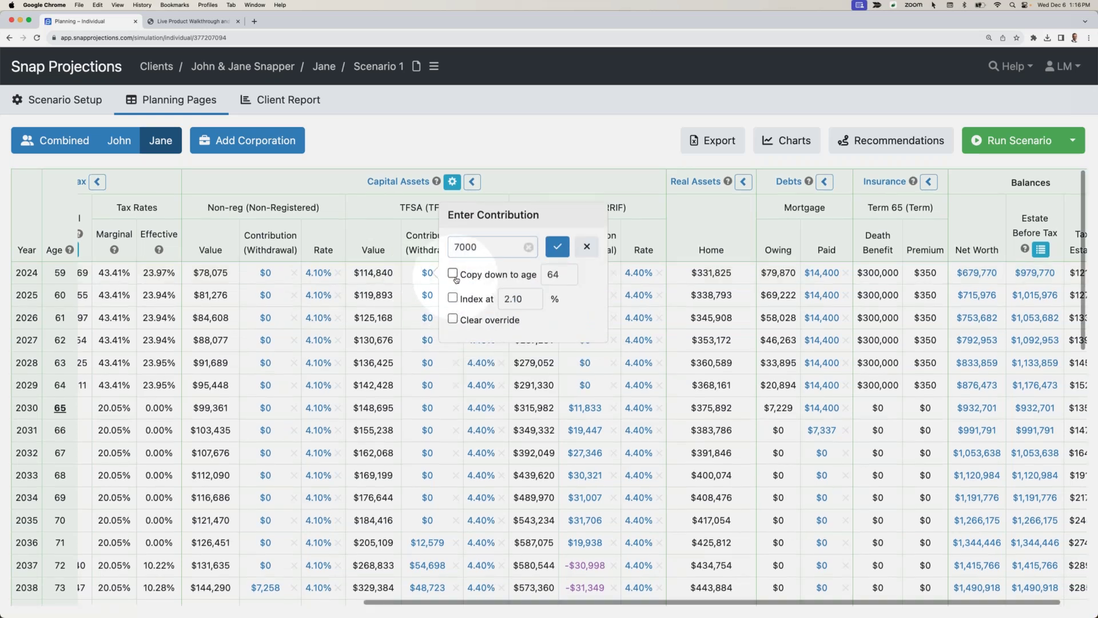
click(558, 246)
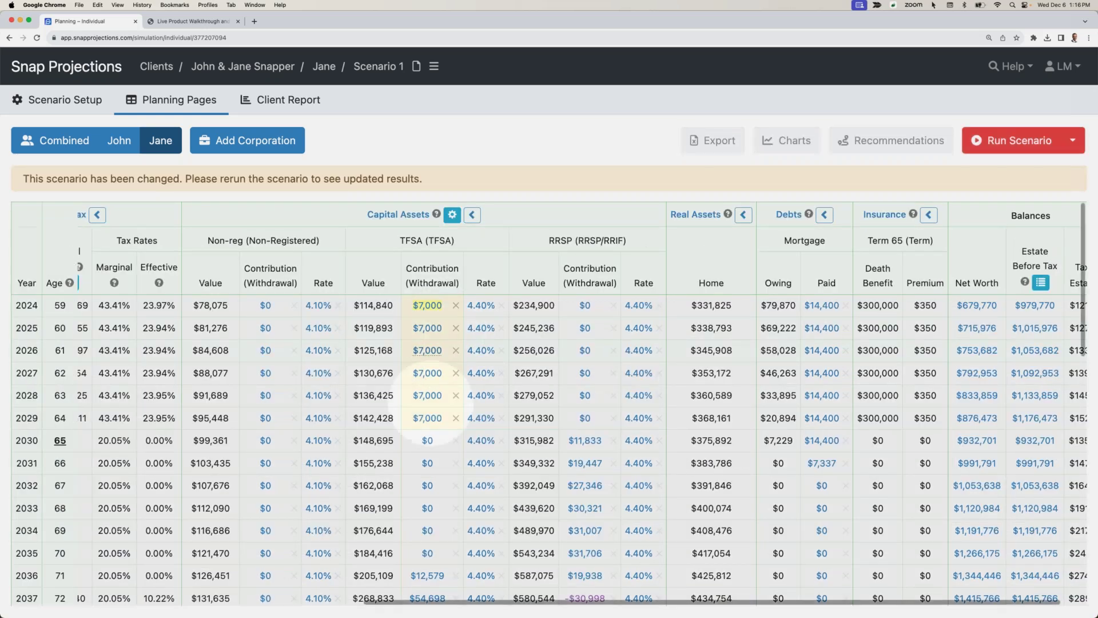
Step: Enter an $18,000 RRSP contribution for the spouse in 2024 and copy it down to age 64
click(583, 306)
text(18000)
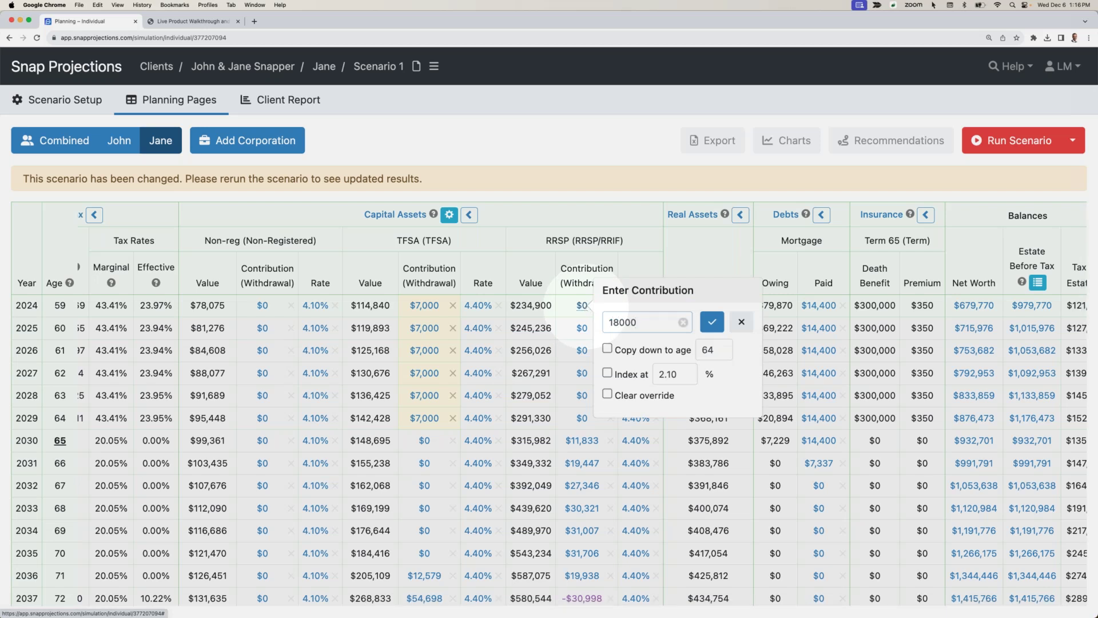
click(607, 348)
click(712, 322)
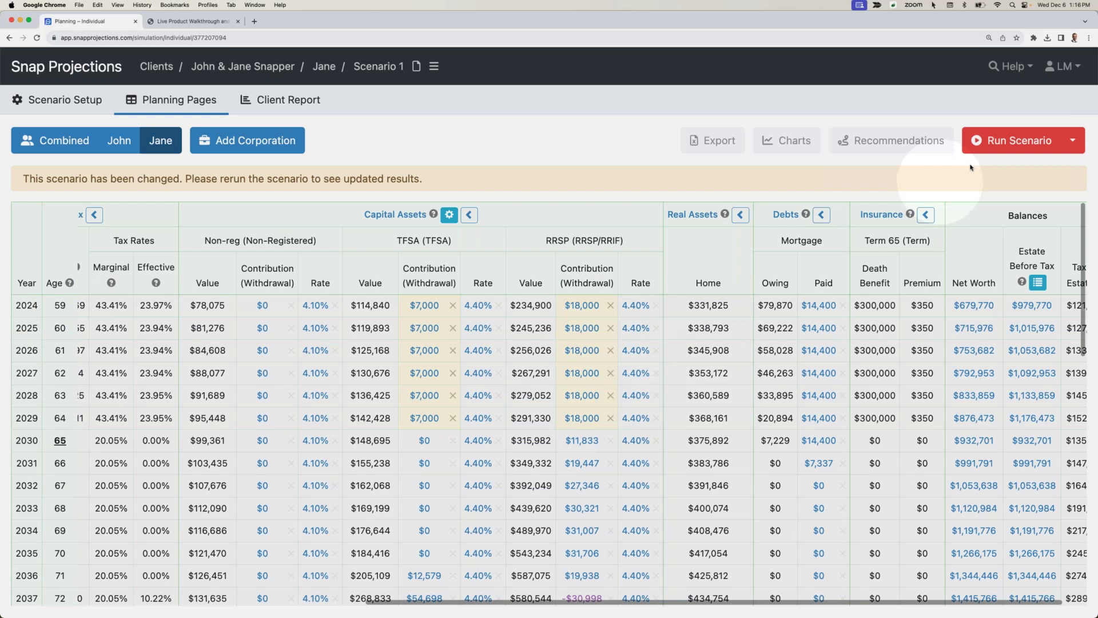
Step: Rerun the scenario and review the couple's combined nominal base expenses for 2024
click(999, 133)
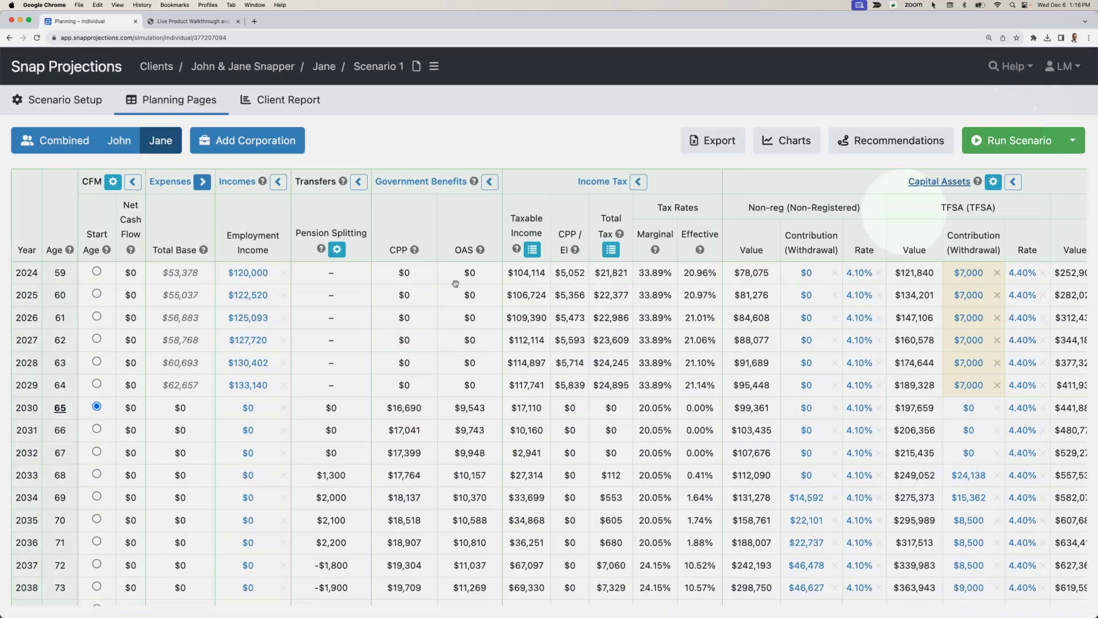
click(80, 146)
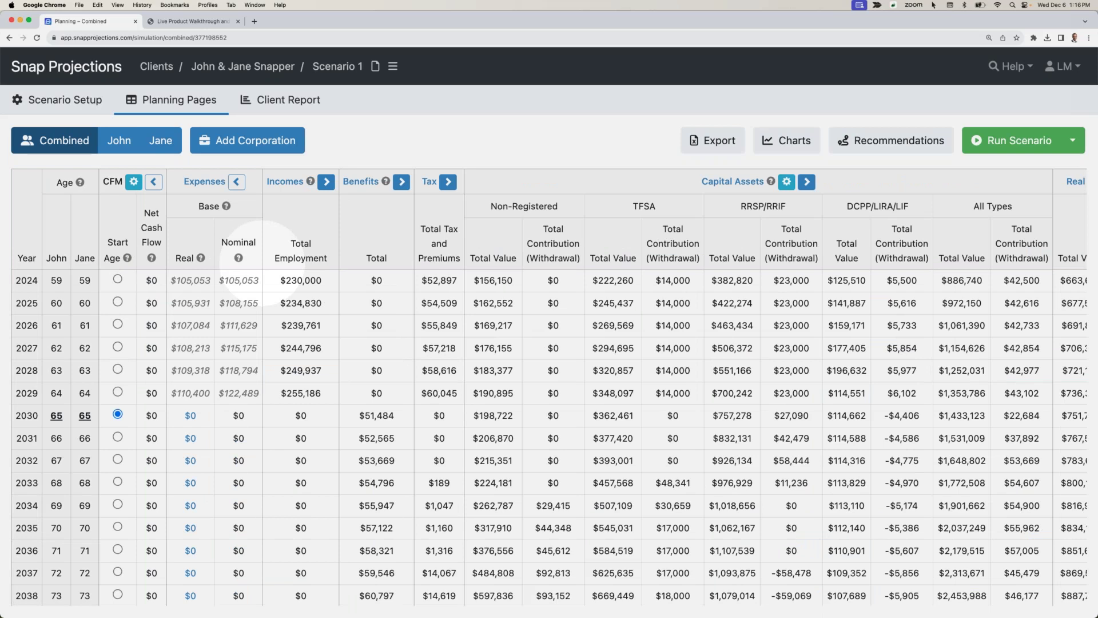
click(241, 281)
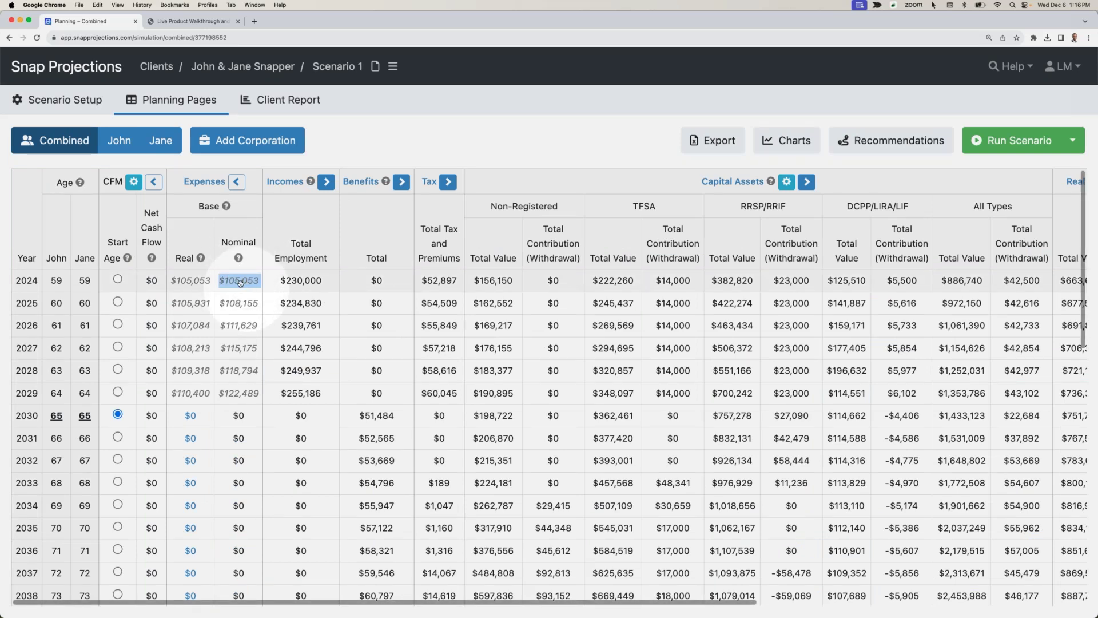
mouse_move(243, 282)
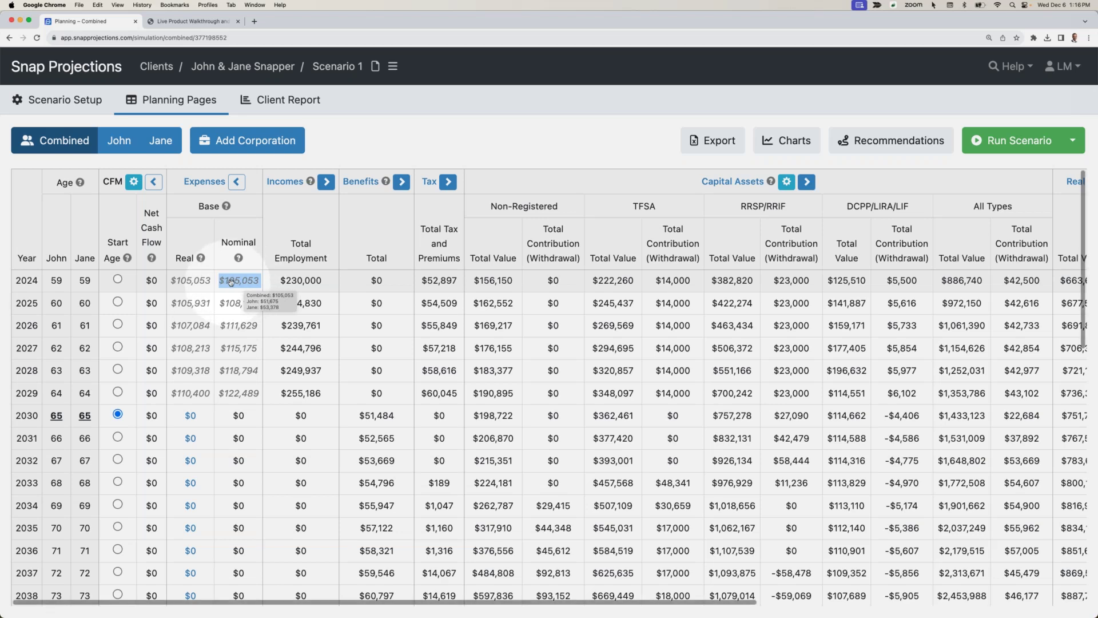
double_click(246, 288)
click(245, 286)
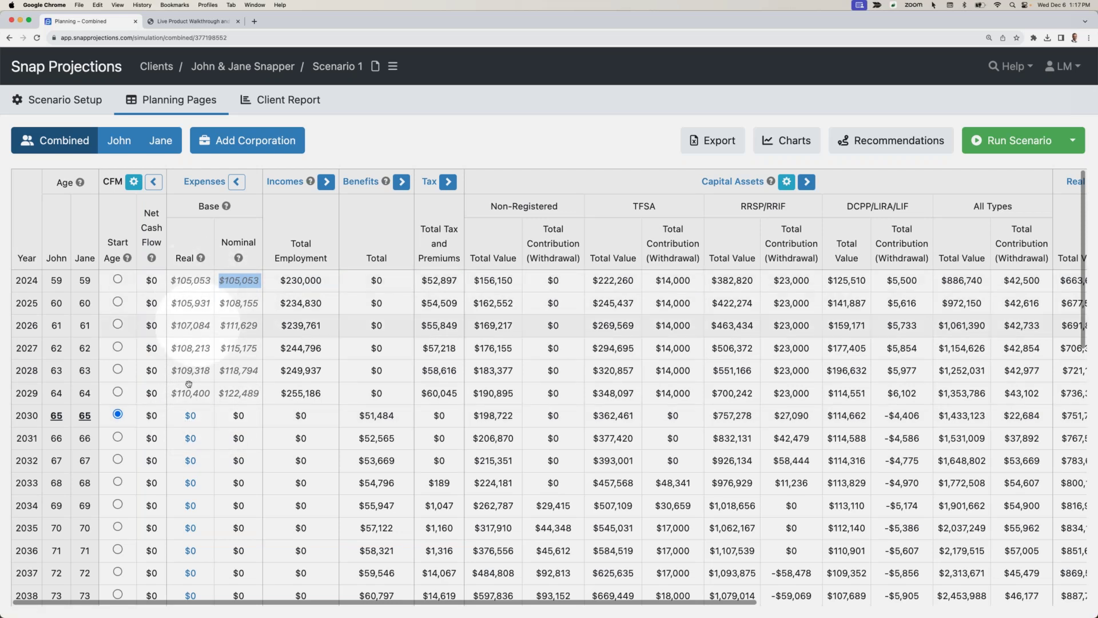
Step: Set the combined real base expenses to $105,000 in 2030, copy them down to age 100, and rerun the scenario
click(190, 416)
text(105000)
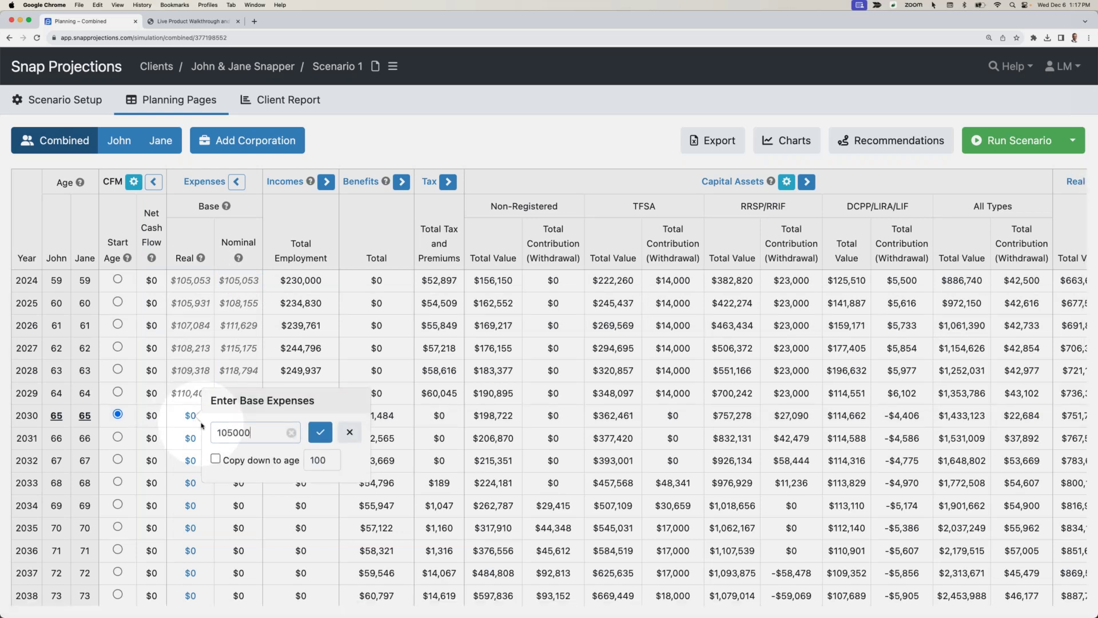
click(215, 459)
click(320, 432)
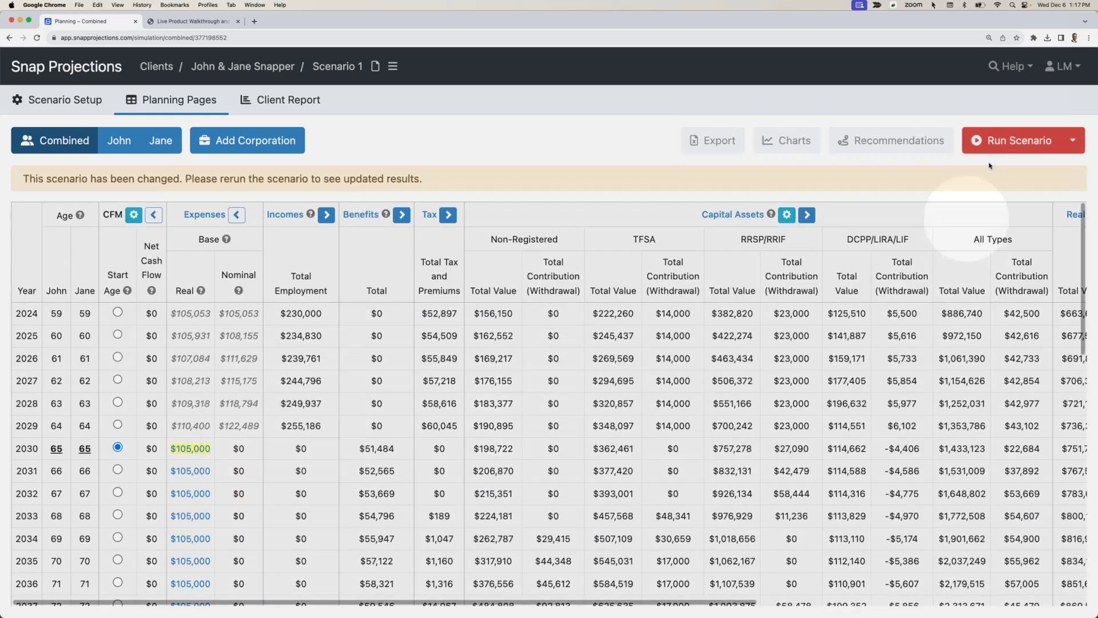
click(998, 142)
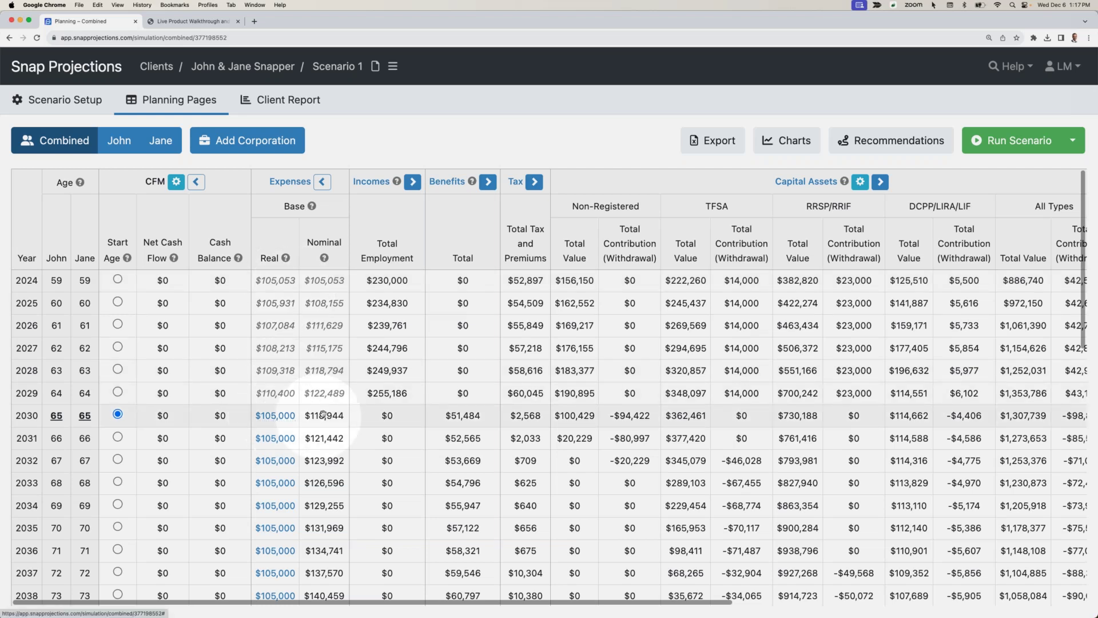
Step: Examine the combined net cash flow and the capital asset withdrawals by account type across the retirement years
scroll(314, 432, down, 1)
scroll(314, 432, down, 5)
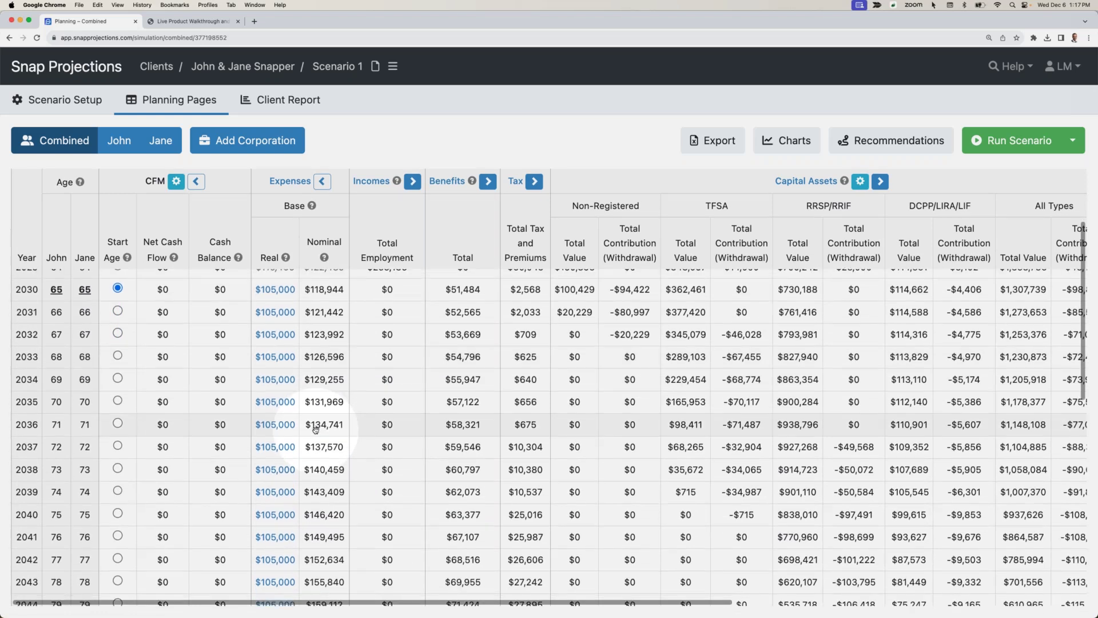
scroll(316, 429, down, 4)
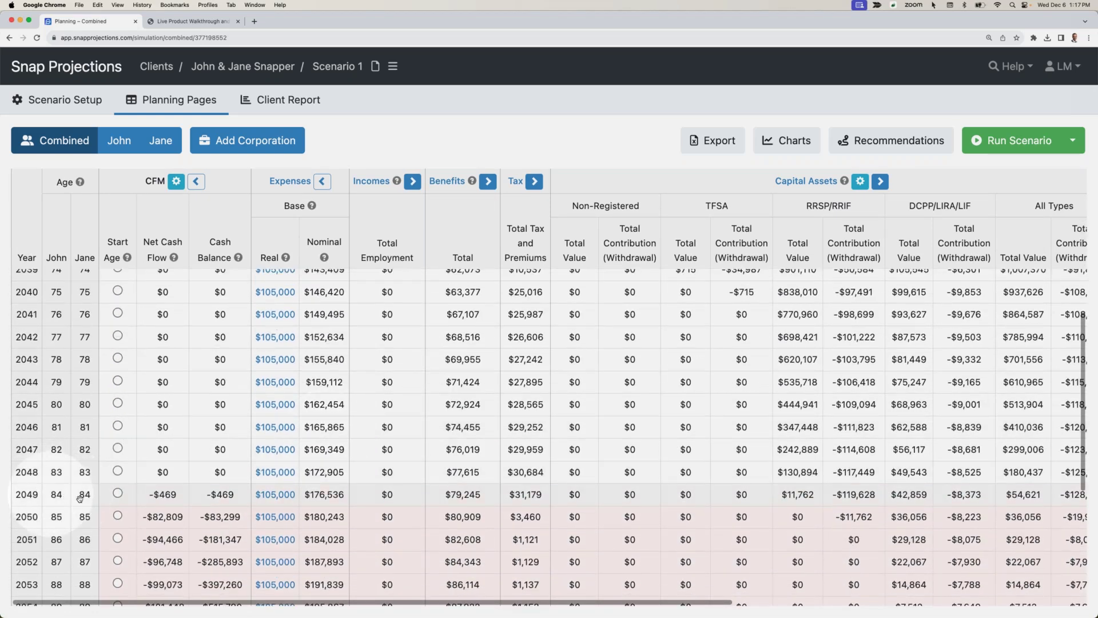
scroll(468, 487, right, 5)
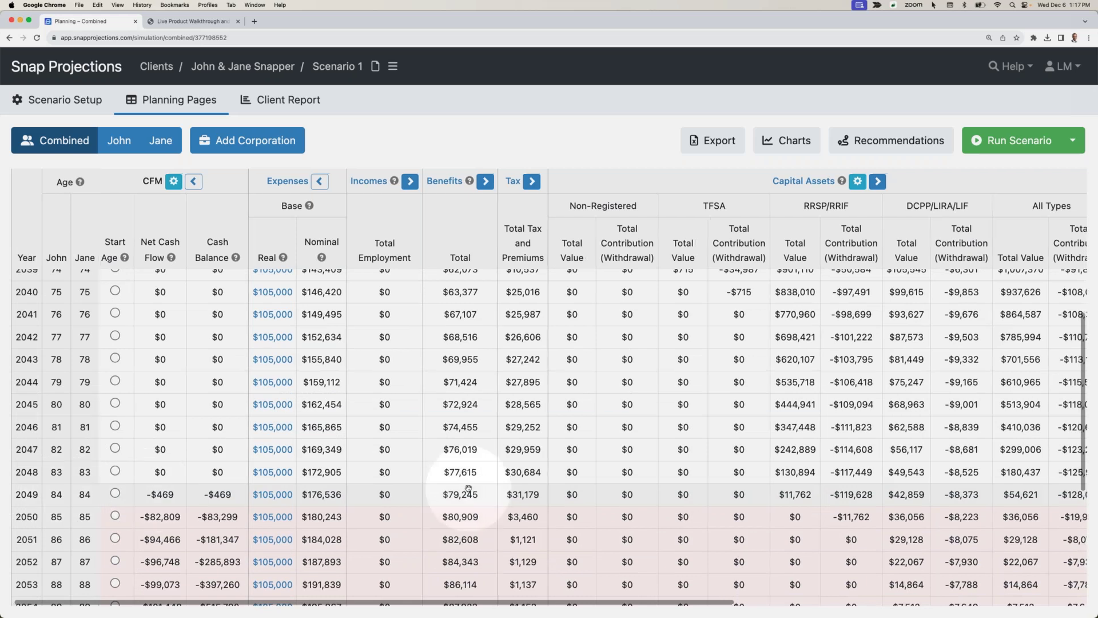
scroll(467, 487, right, 1)
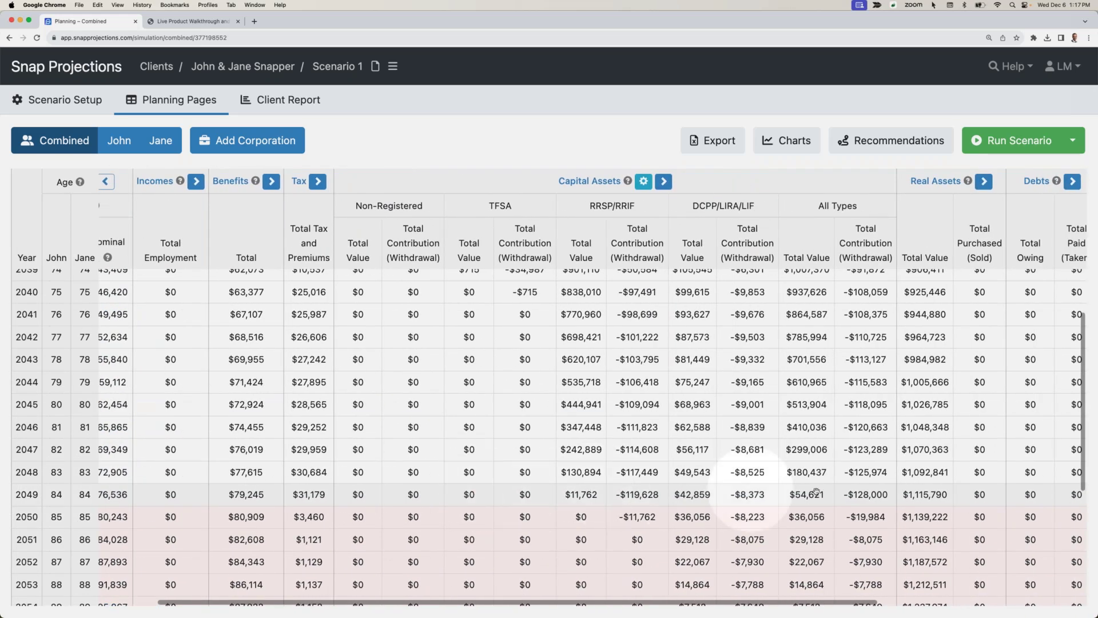
scroll(688, 497, up, 8)
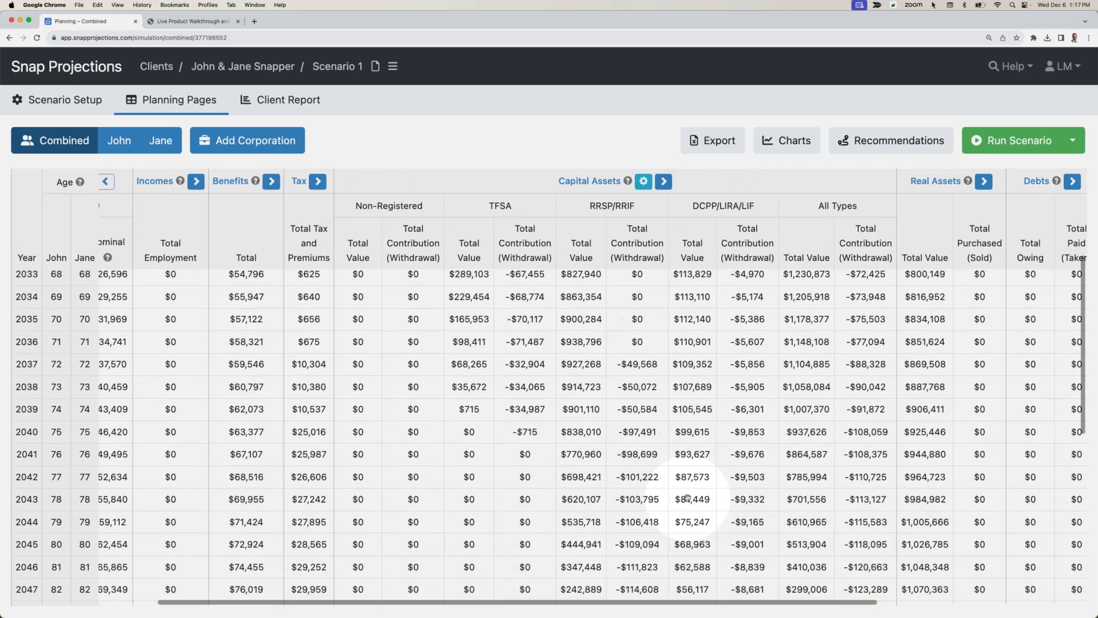
scroll(688, 496, up, 1)
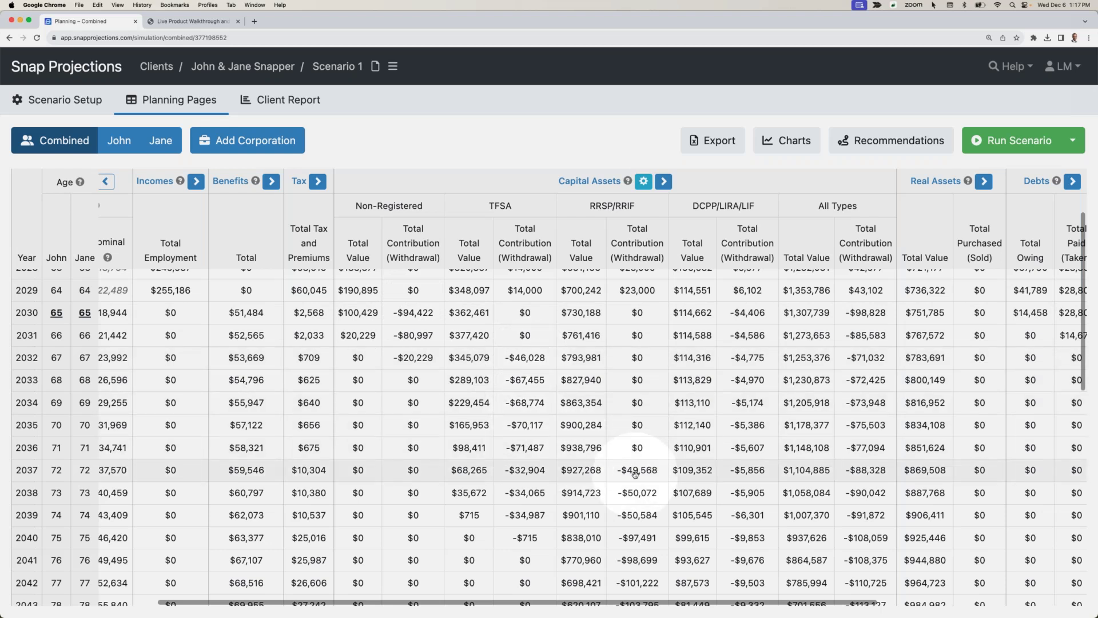
scroll(637, 438, down, 3)
scroll(637, 437, down, 5)
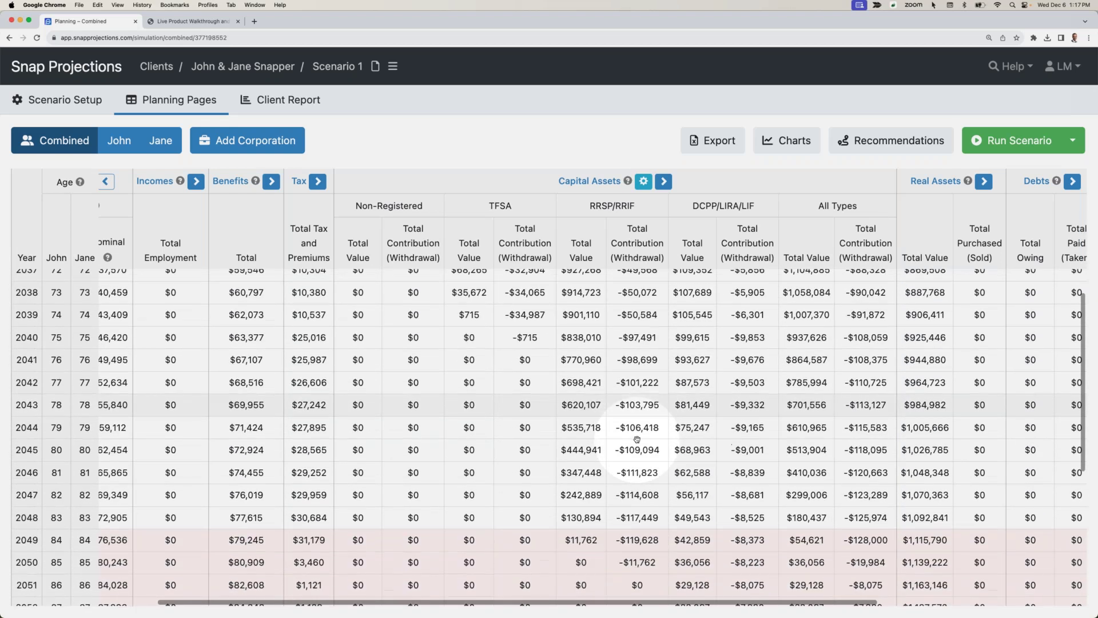
scroll(636, 437, down, 1)
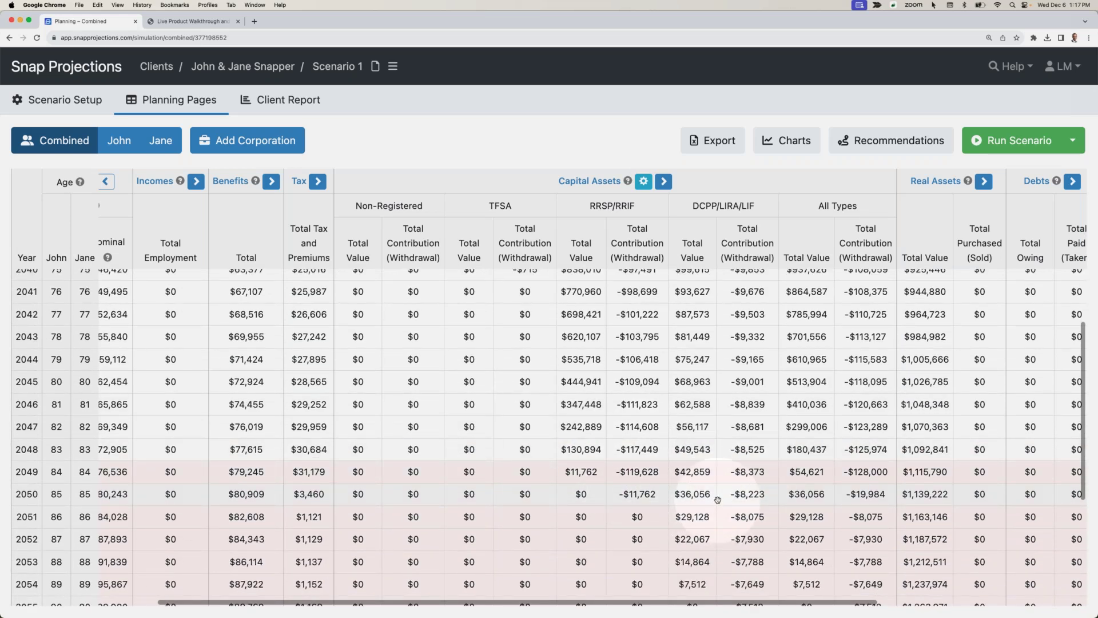
Step: Compare the cash flow shortfall years with the remaining capital and real assets, and check the base expenses through age 100
scroll(722, 496, left, 10)
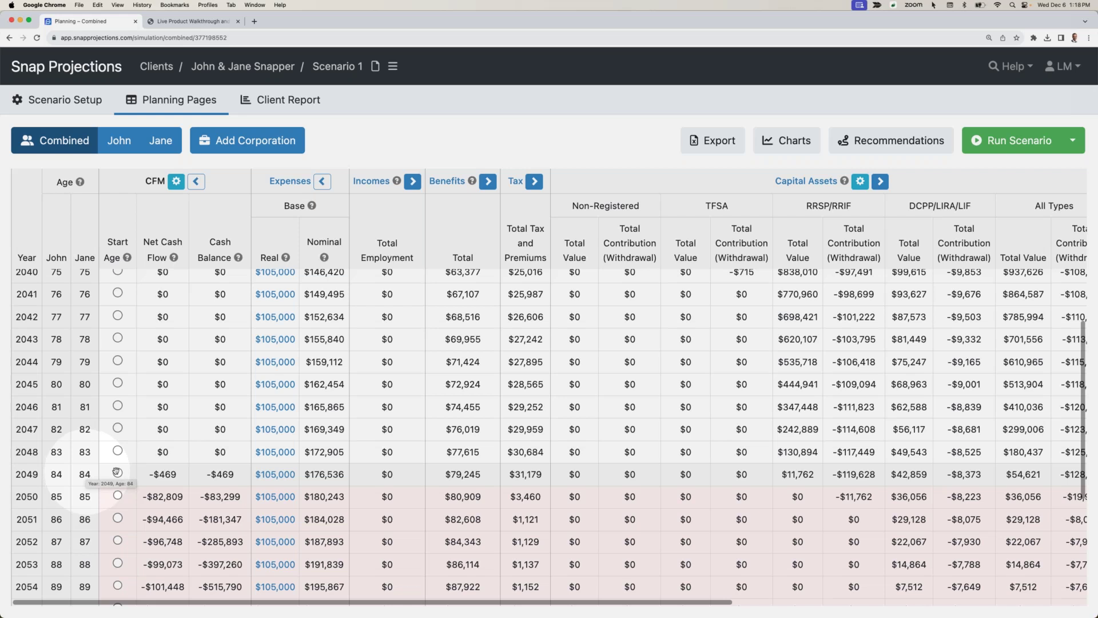
scroll(554, 482, right, 2)
scroll(555, 482, right, 1)
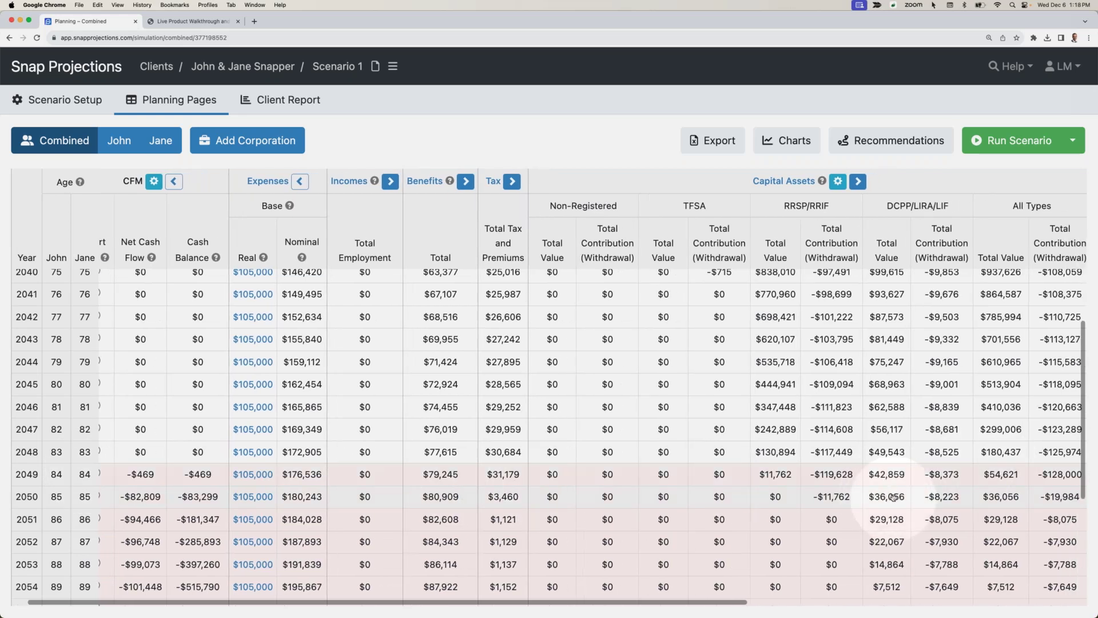
scroll(893, 496, right, 20)
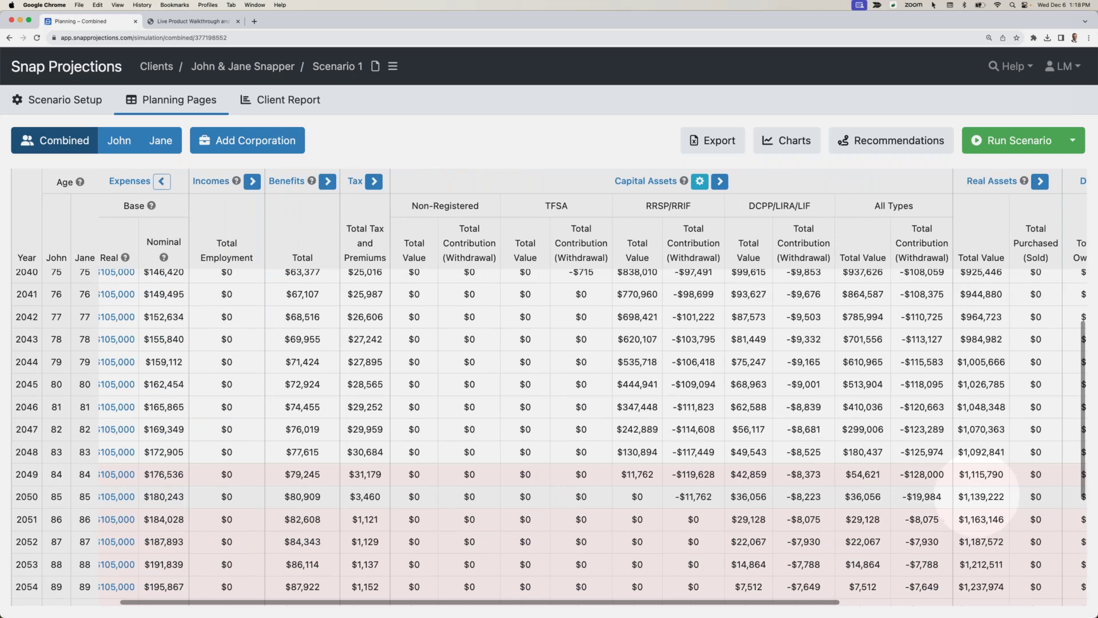
scroll(989, 497, left, 20)
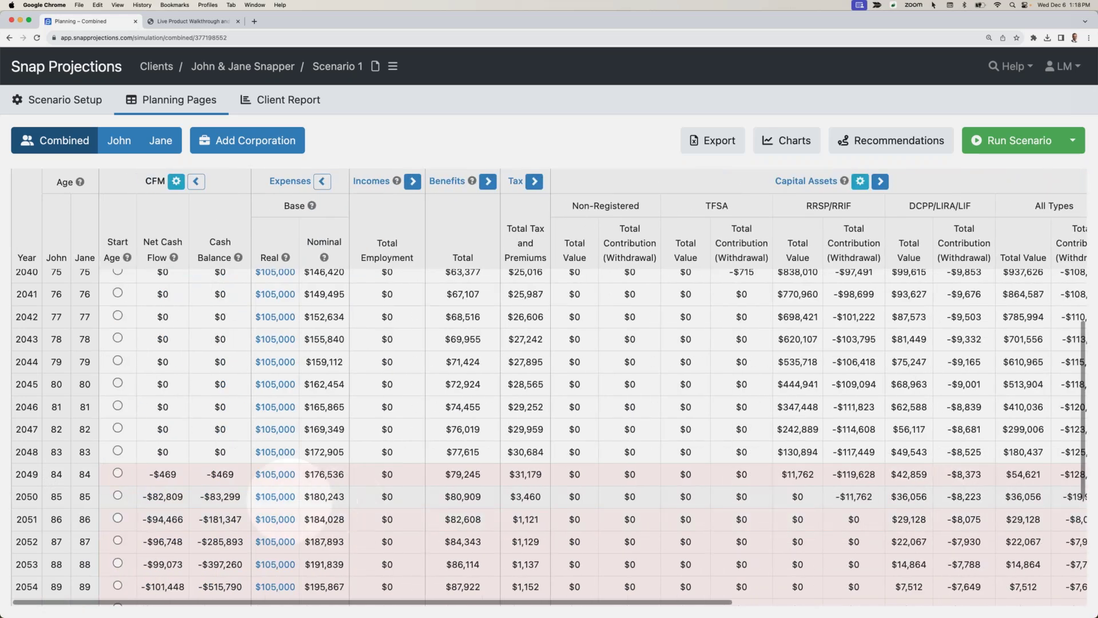
scroll(236, 491, down, 2)
scroll(237, 491, down, 6)
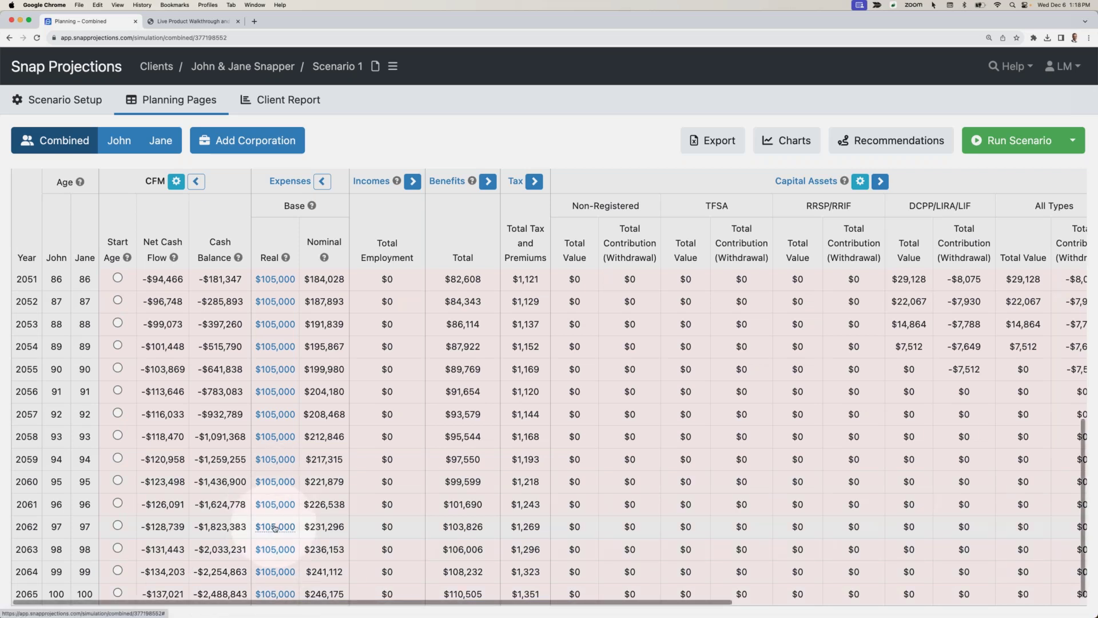
scroll(274, 527, up, 10)
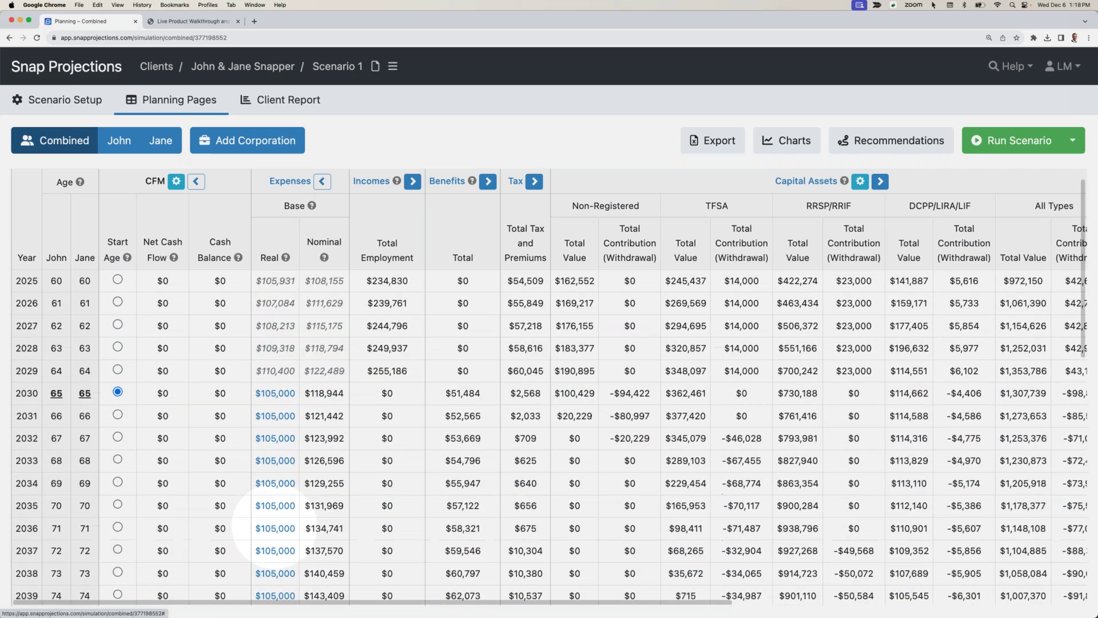
scroll(269, 527, up, 1)
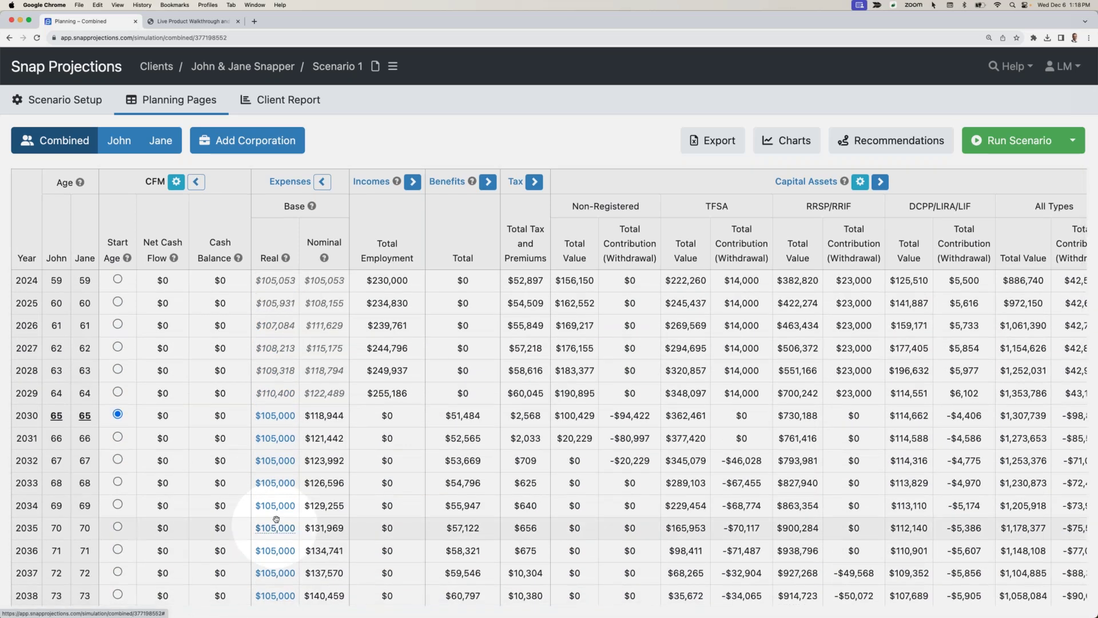
Step: Open the combined charts, review cash outflows and inflows, and hide the Liabilities and Net Worth series in the Net Worth chart
click(788, 142)
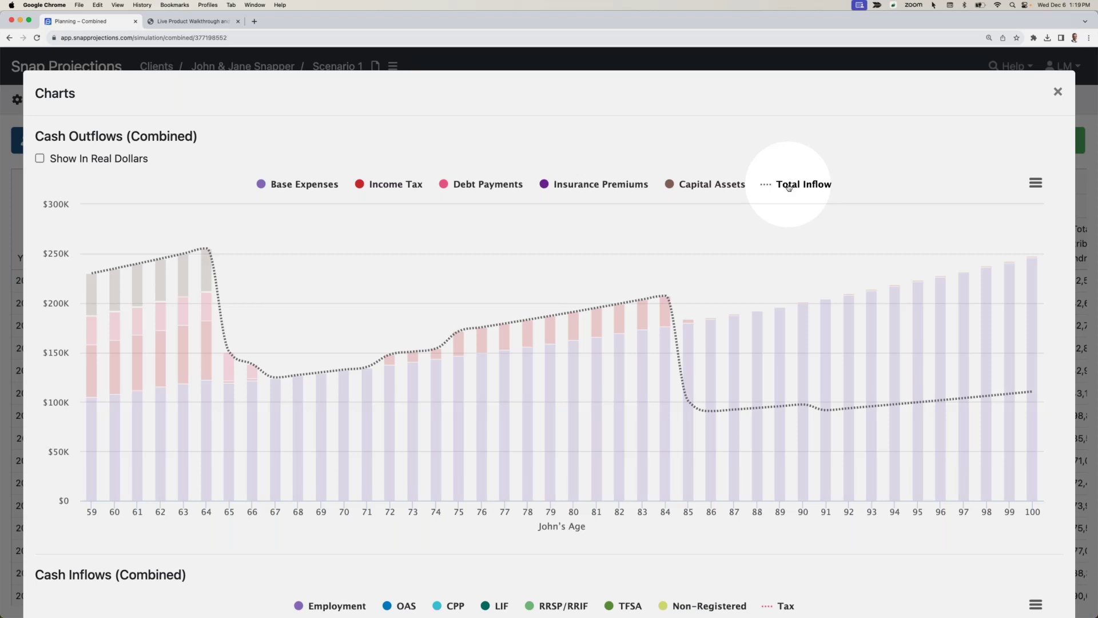
scroll(788, 187, down, 10)
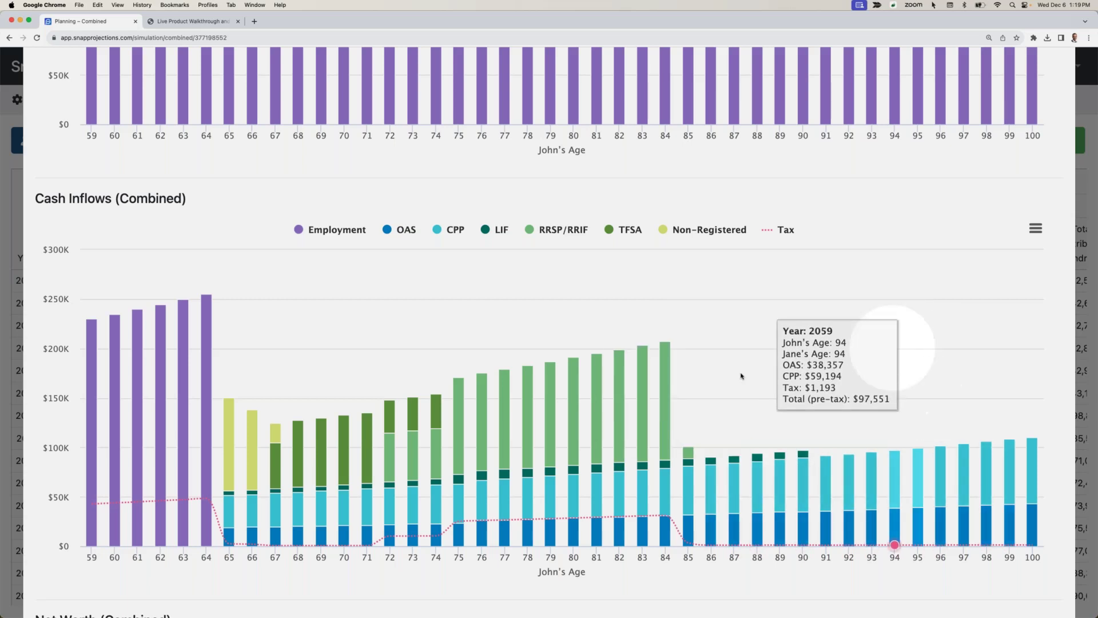
scroll(577, 372, down, 7)
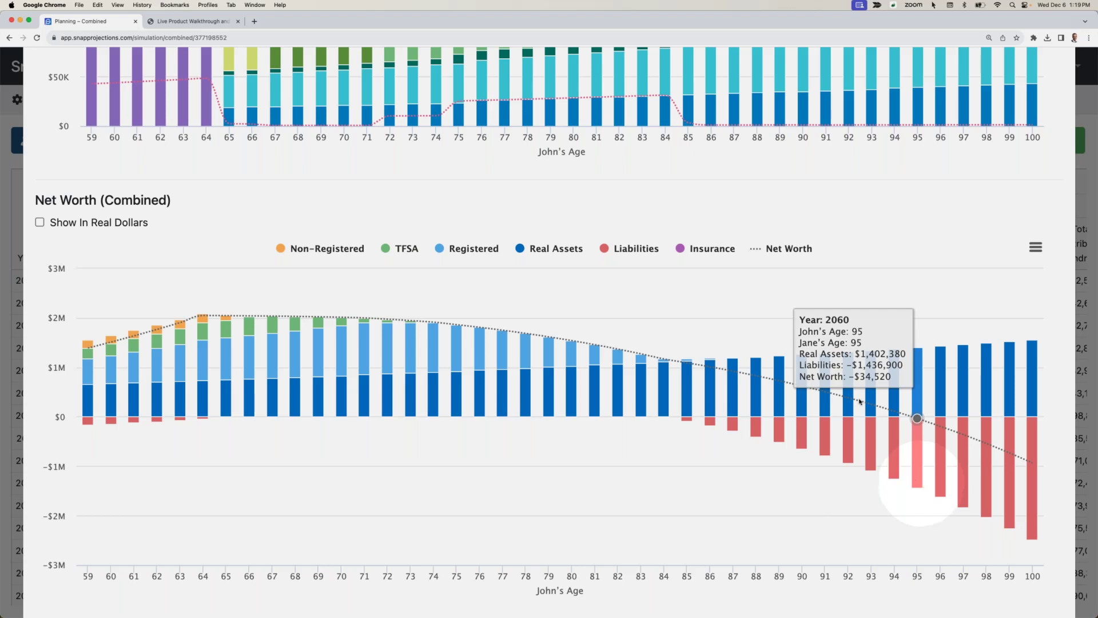
click(636, 248)
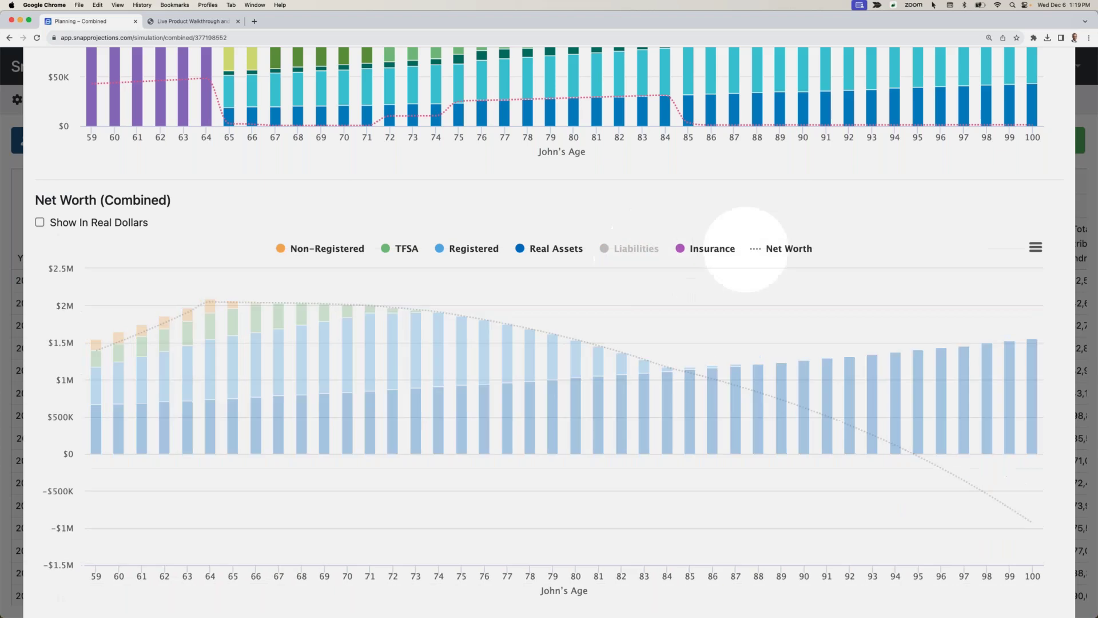
click(766, 249)
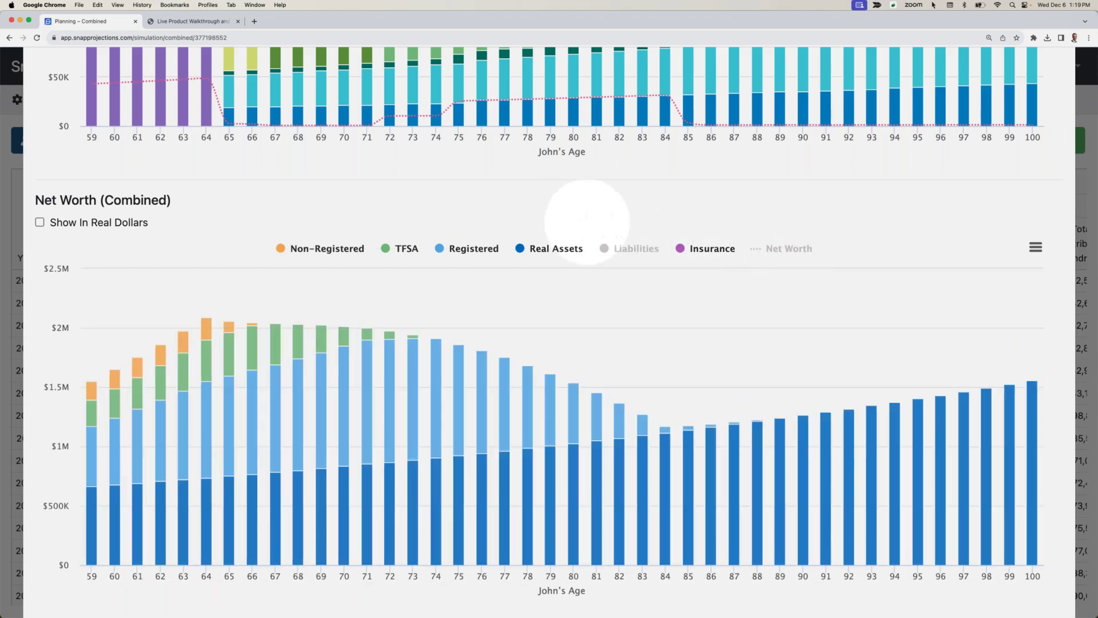
Step: Hide the Real Assets series in the combined Net Worth chart, compare it with the cash outflows, and close the charts
click(569, 245)
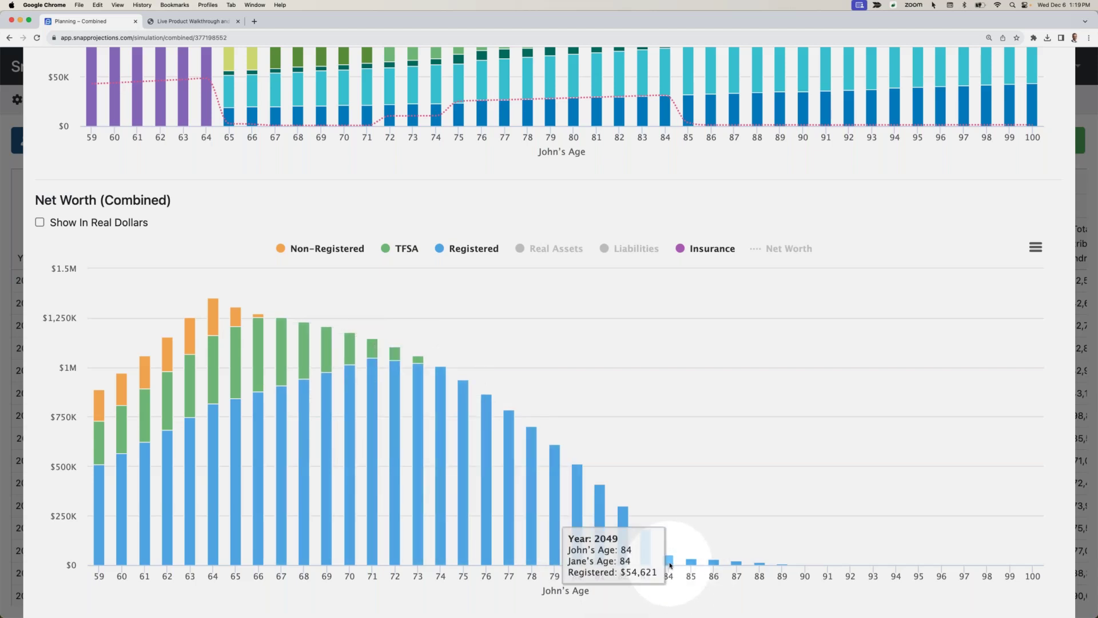
scroll(670, 565, up, 10)
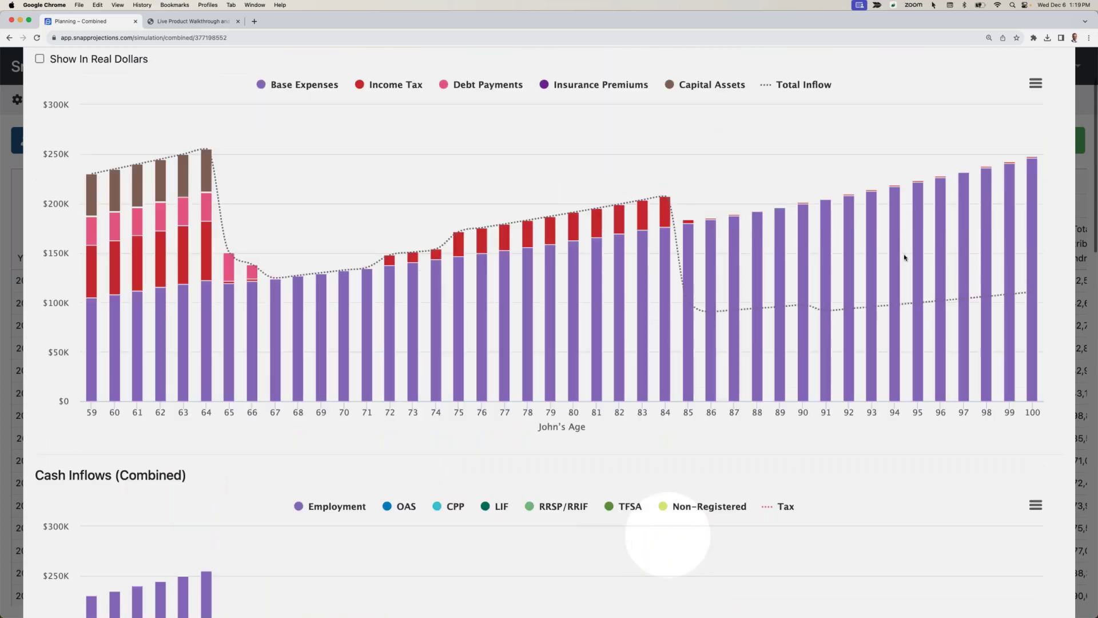
scroll(1009, 147, up, 2)
click(1057, 91)
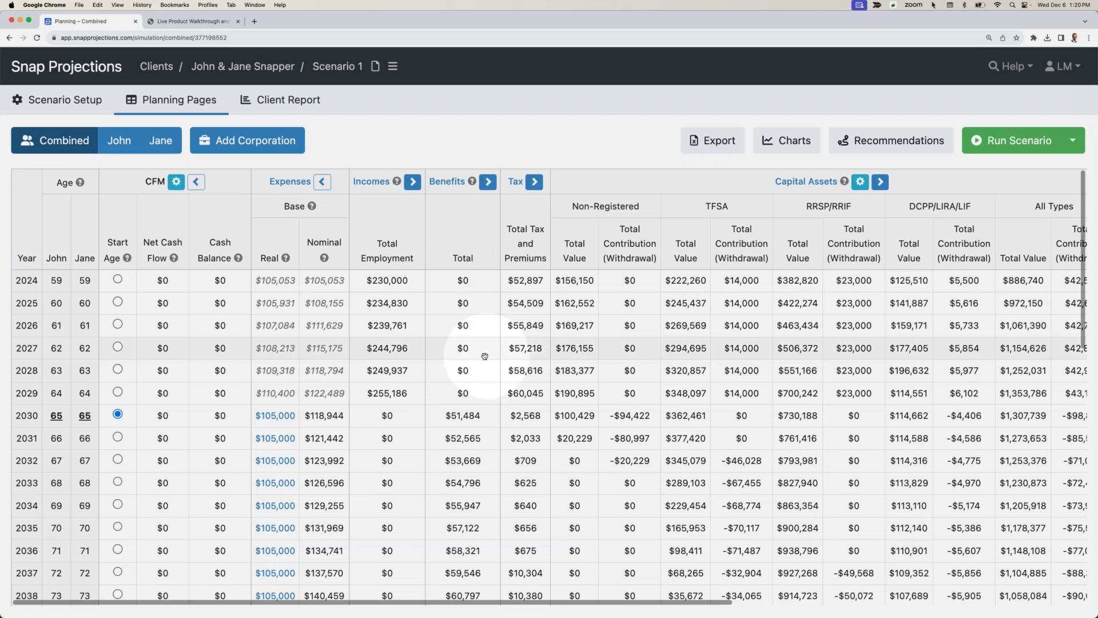
Step: Check the retirement base expenses from 2030 against the age at which the combined net cash flow turns negative
scroll(452, 391, right, 1)
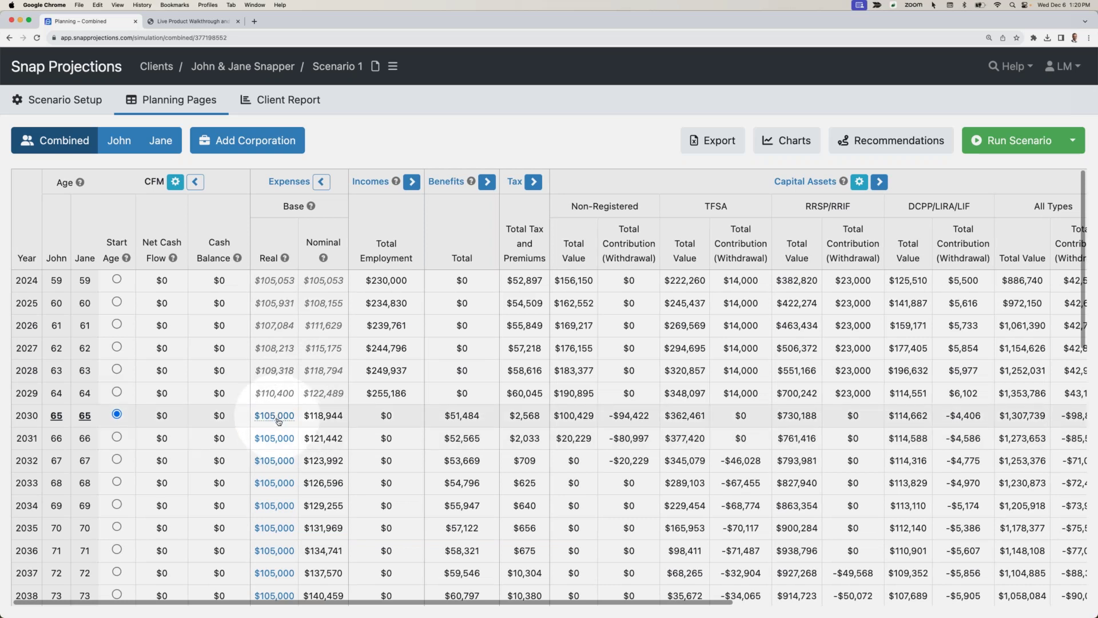
mouse_move(289, 417)
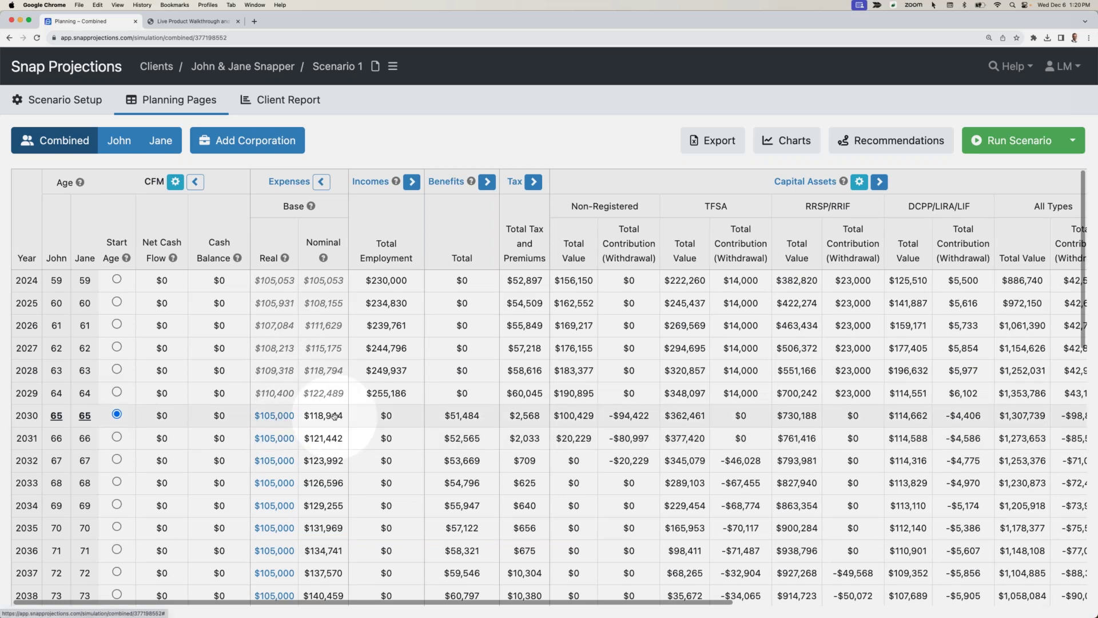
scroll(289, 417, down, 10)
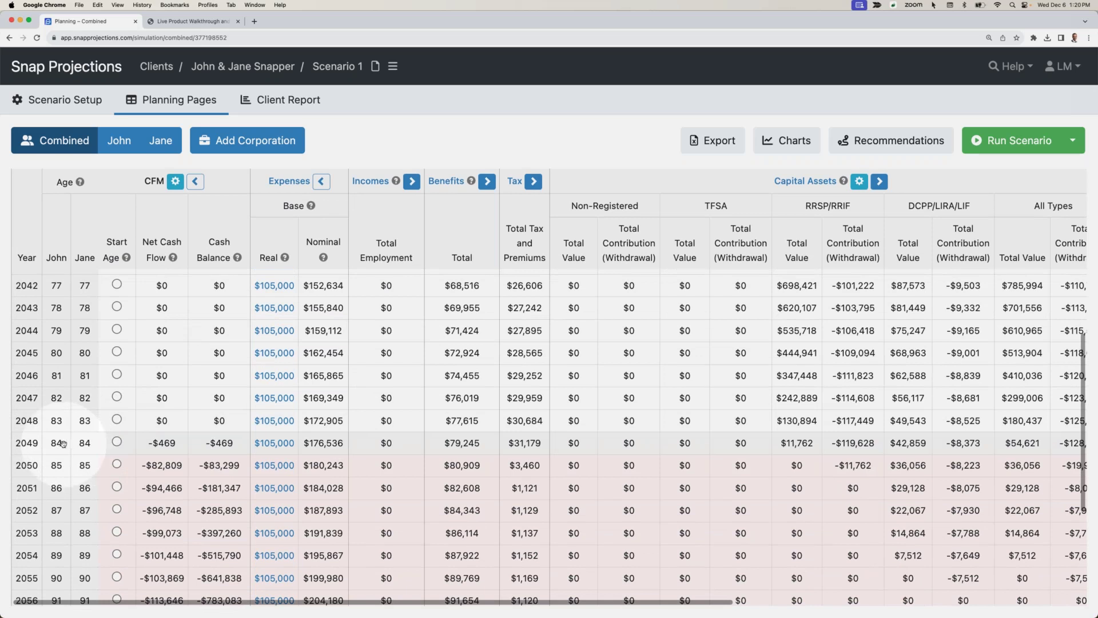
mouse_move(63, 444)
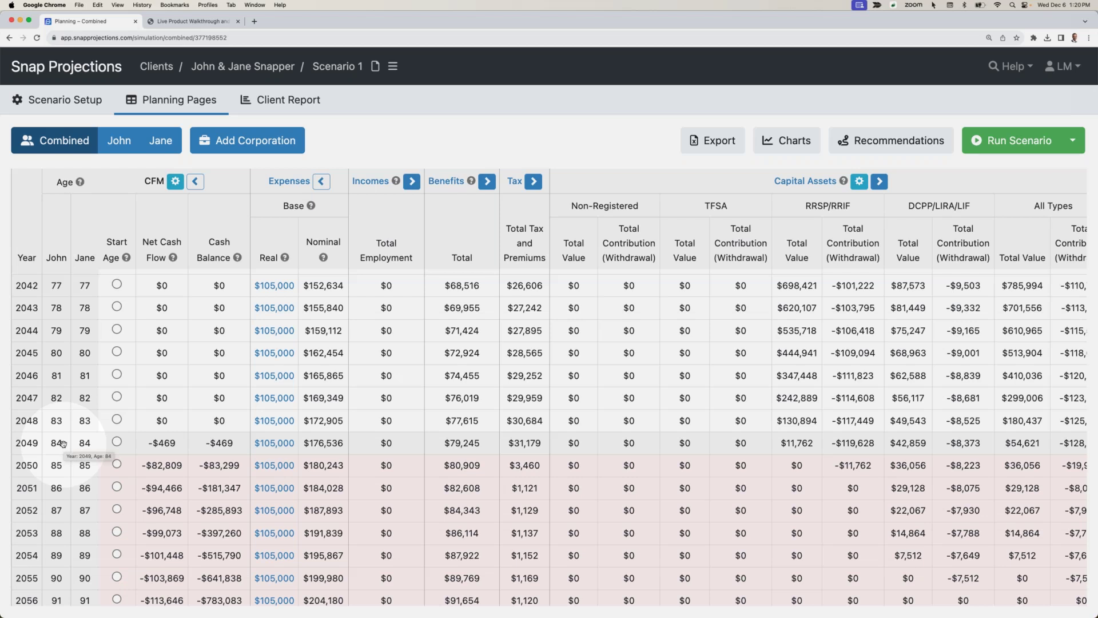
scroll(439, 448, up, 10)
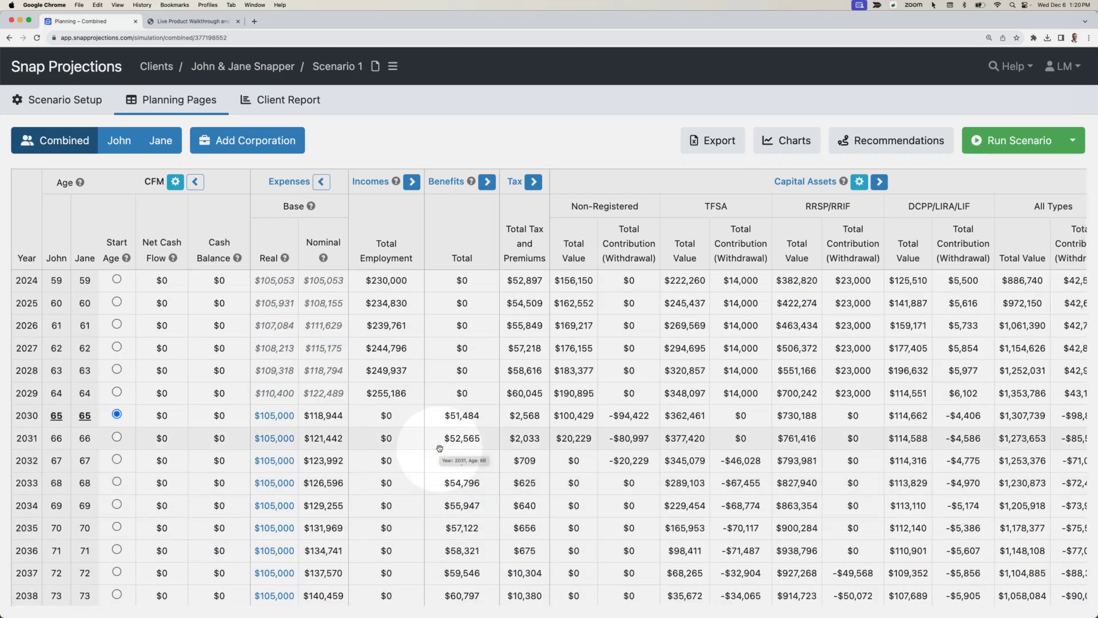
scroll(452, 450, up, 2)
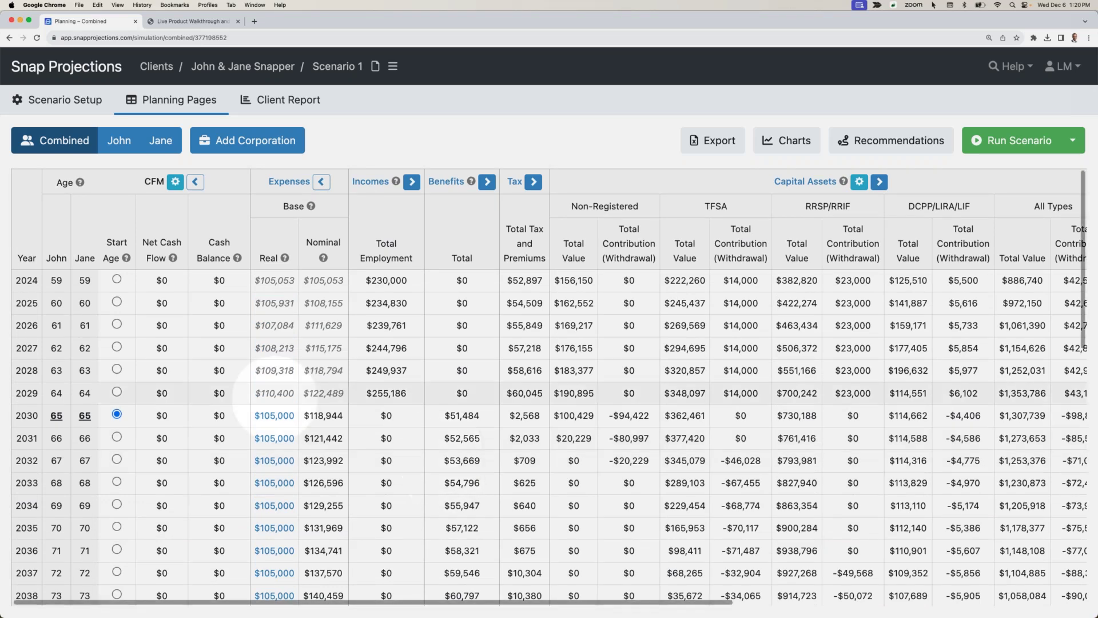
Step: Calculate the Sustainable Spending recommendation starting from age 65 for both spouses, and apply it to the scenario
click(877, 147)
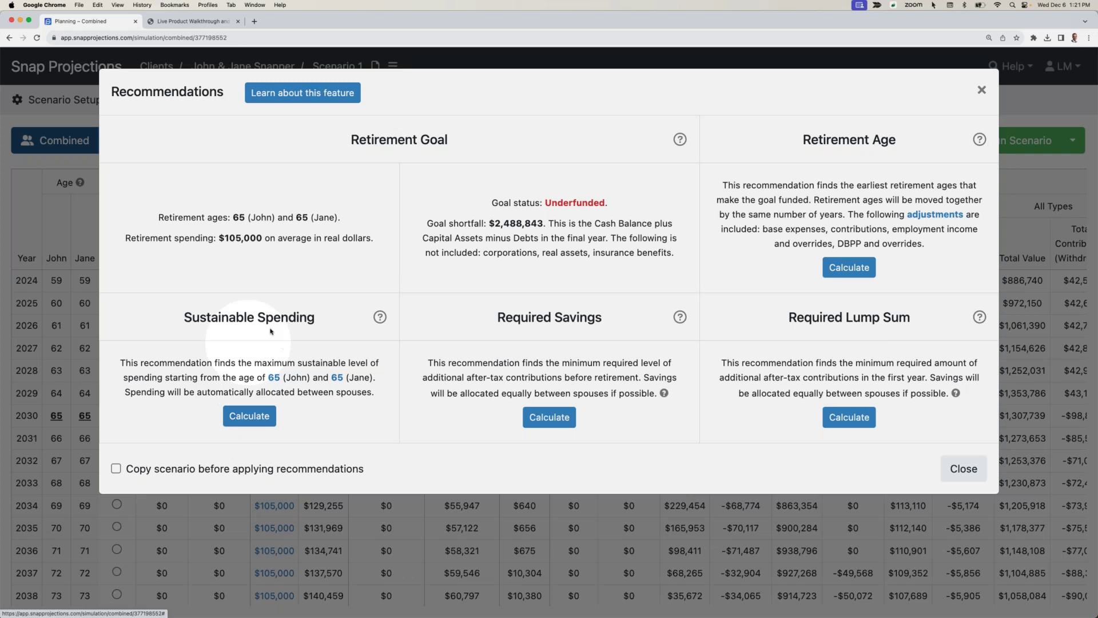
click(250, 417)
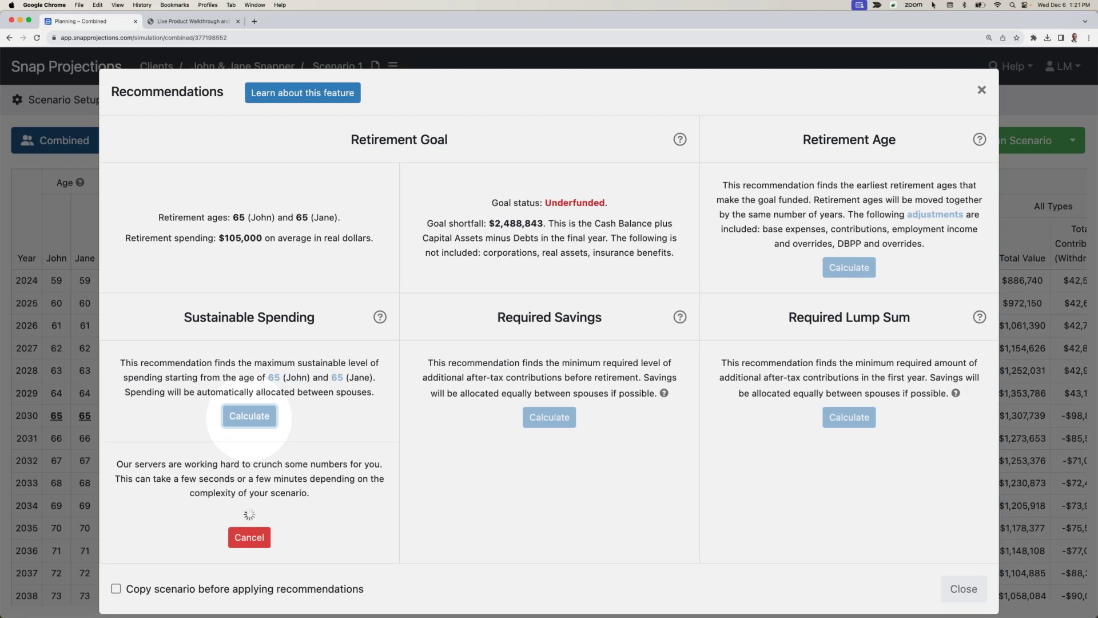
drag(182, 443, 222, 443)
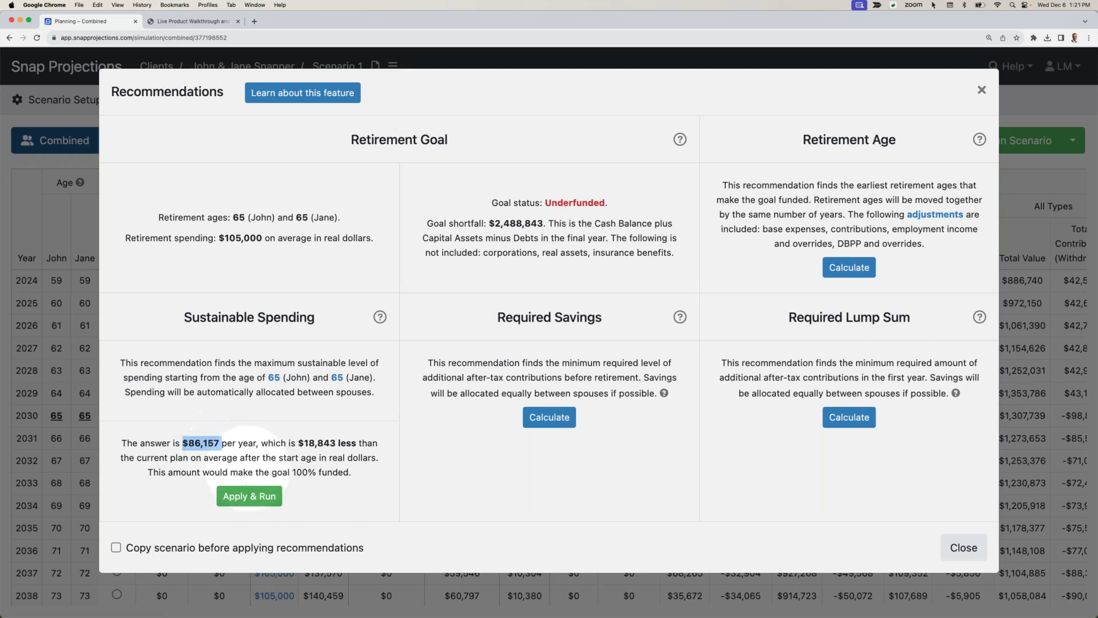
click(253, 496)
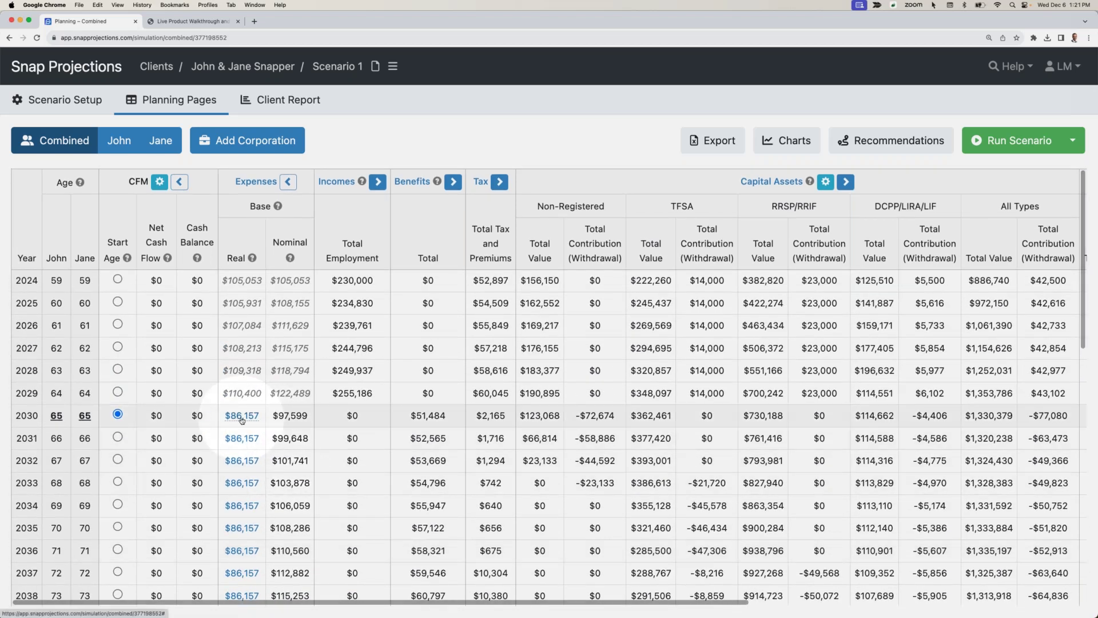
Step: Review the combined expenses, capital assets and real assets through age 100, and read the Estate Summary for 2065
mouse_move(242, 420)
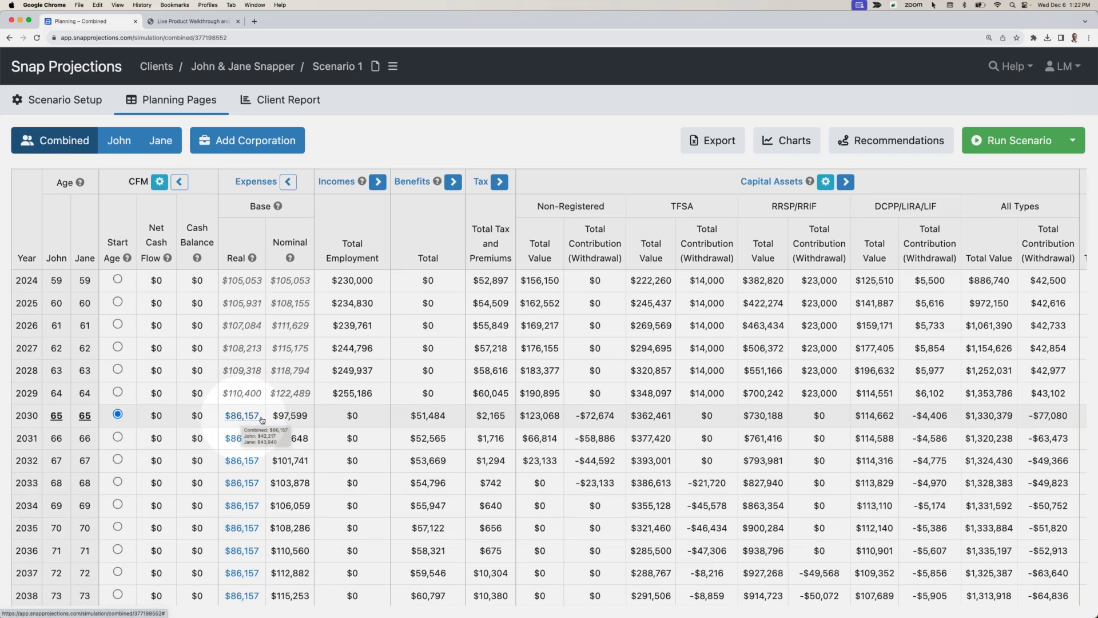
scroll(280, 417, down, 1)
scroll(281, 417, down, 5)
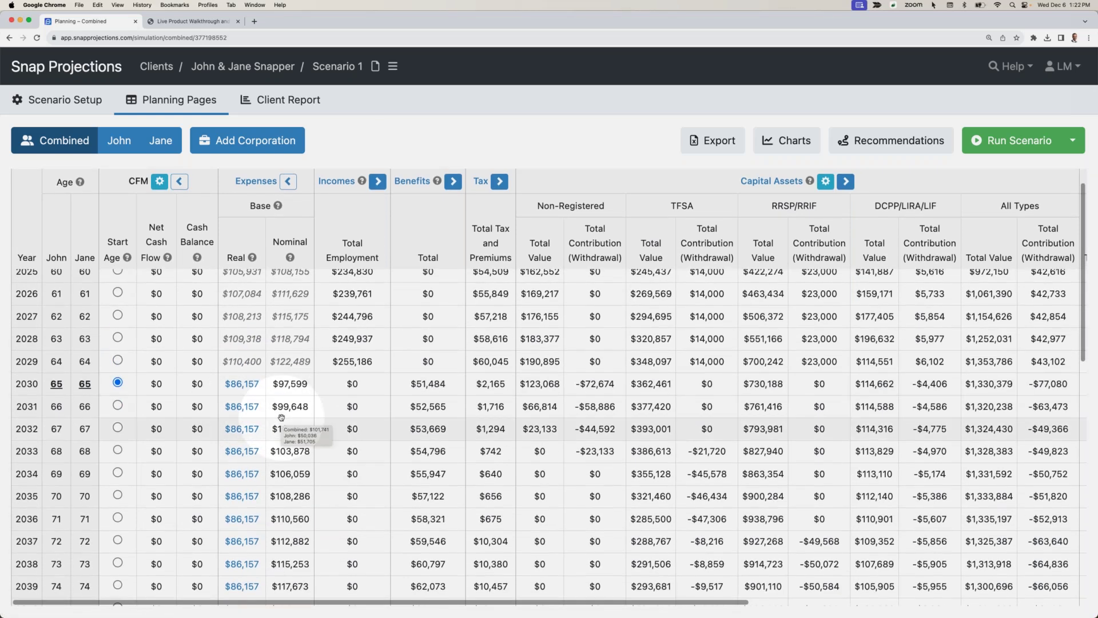
scroll(281, 416, down, 10)
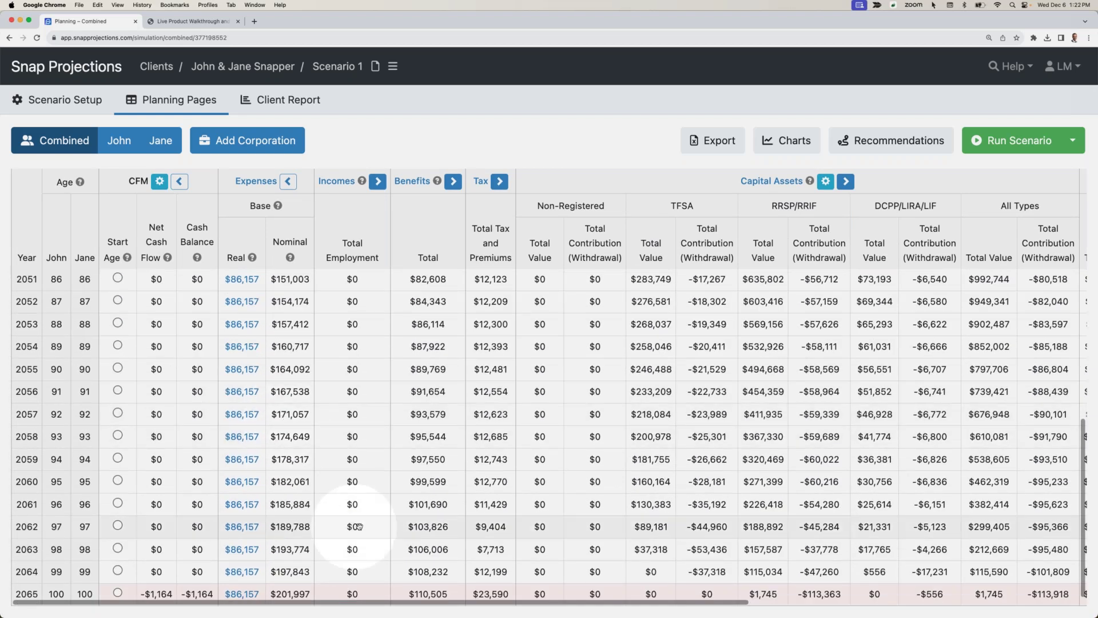
scroll(466, 529, right, 5)
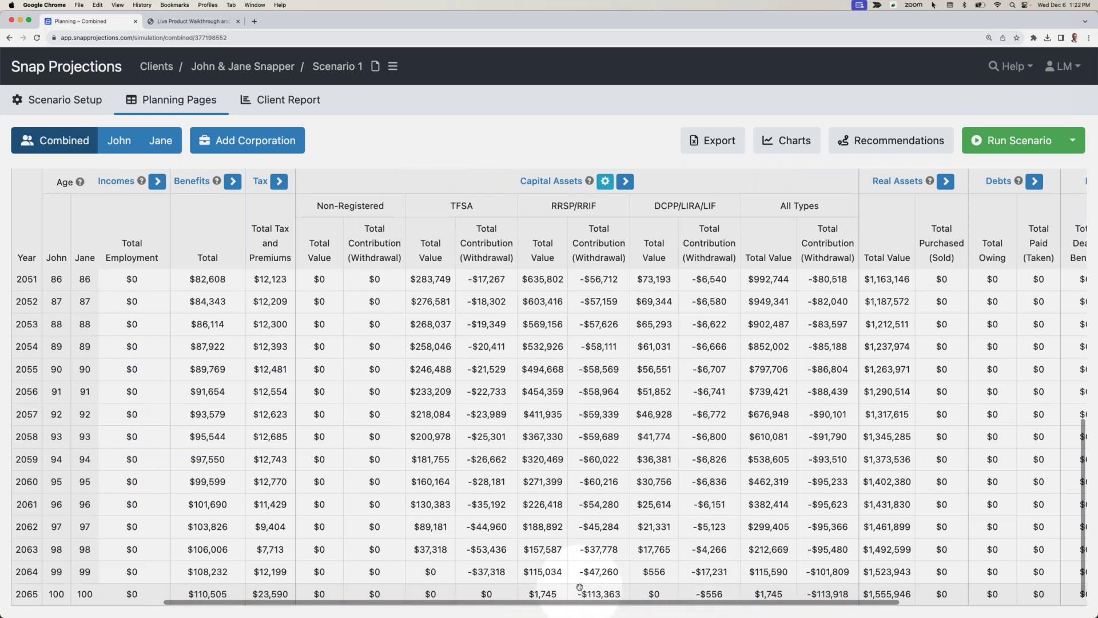
scroll(567, 586, right, 5)
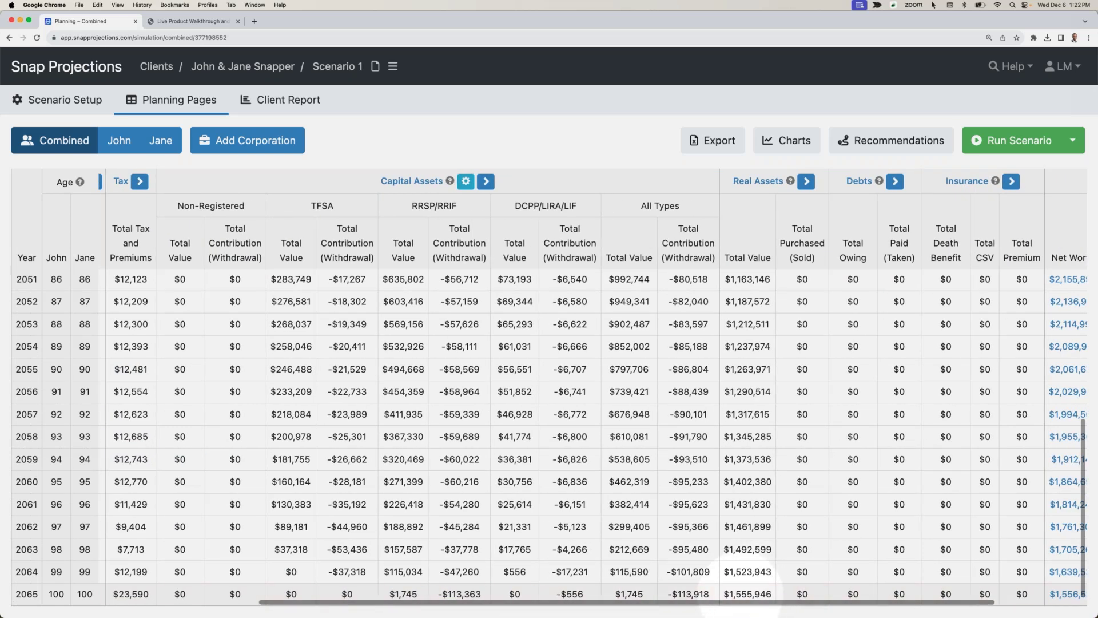
scroll(749, 594, right, 3)
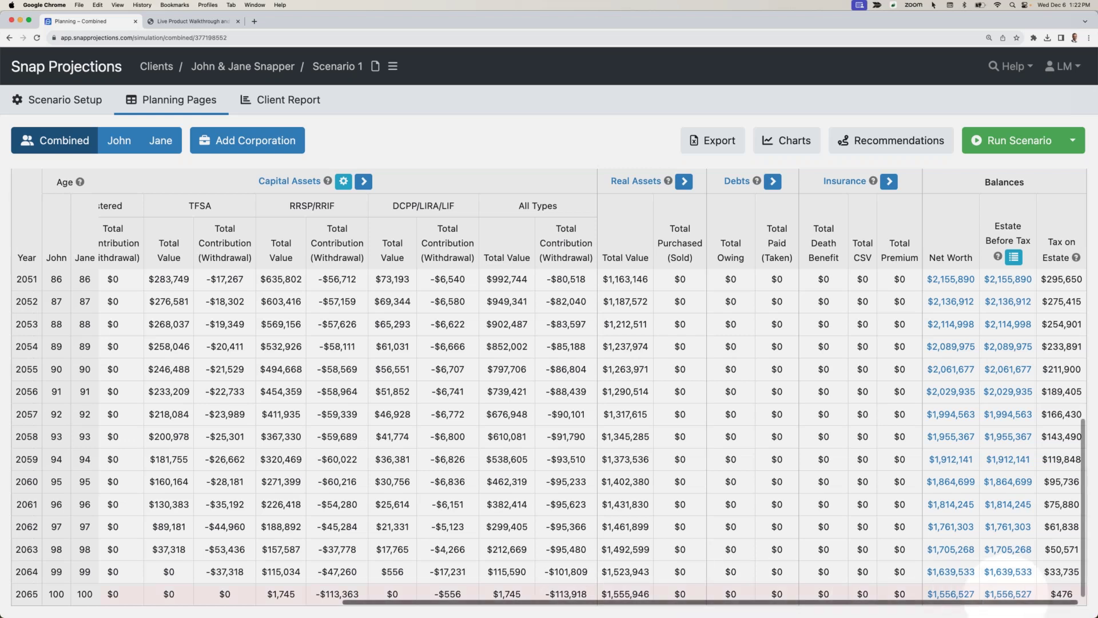
click(1010, 595)
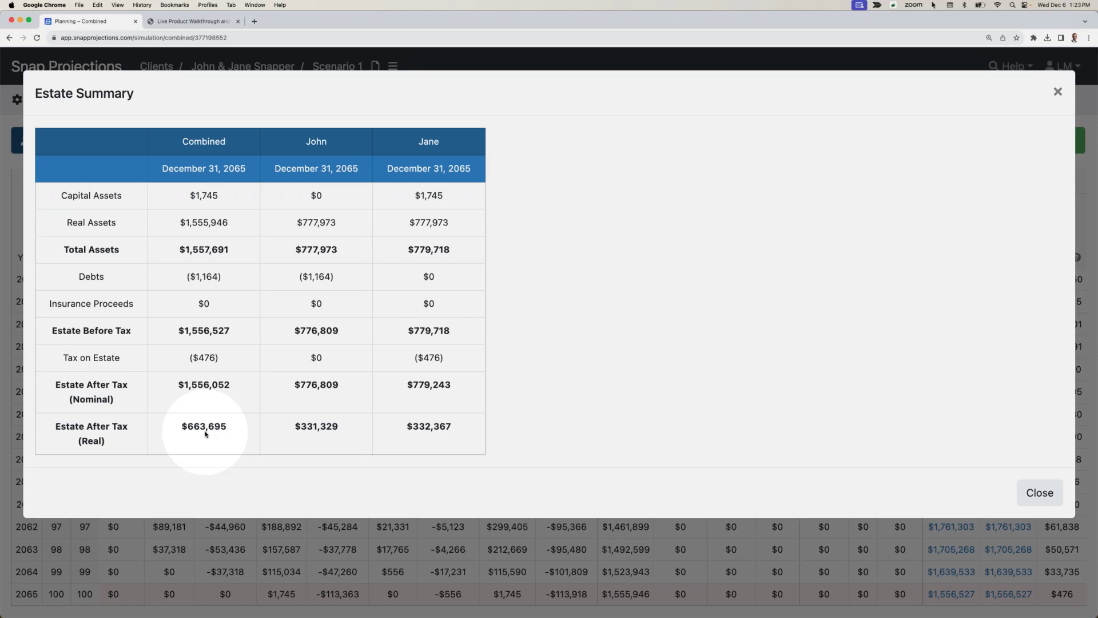
click(1036, 491)
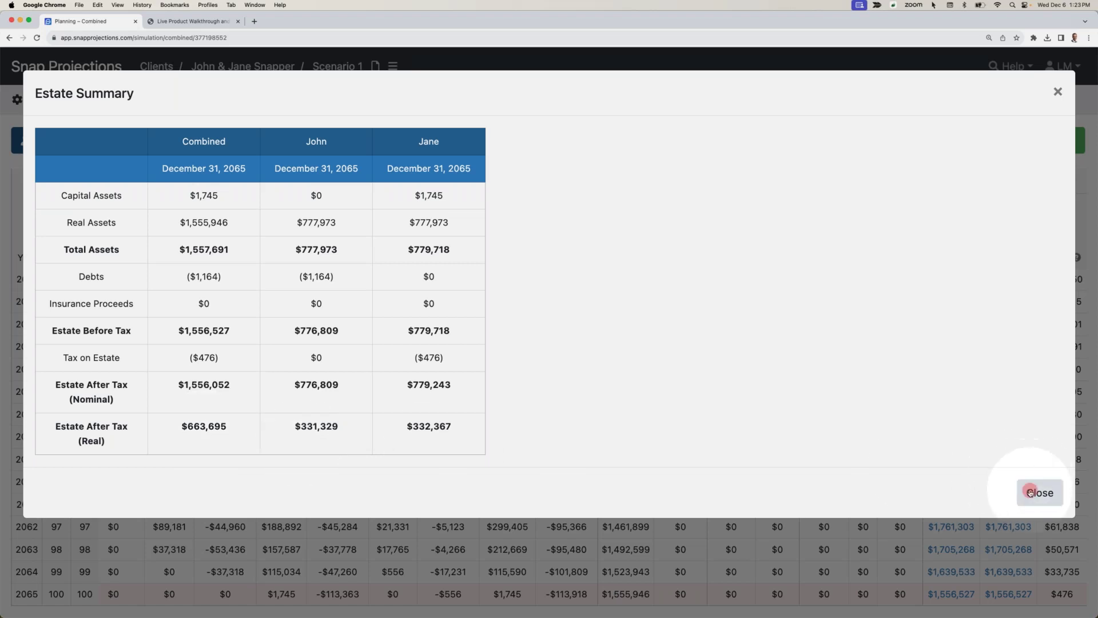
Step: Set the combined real base expenses to $80,000 in 2030, copy them down to age 100, and rerun the scenario
scroll(328, 446, left, 10)
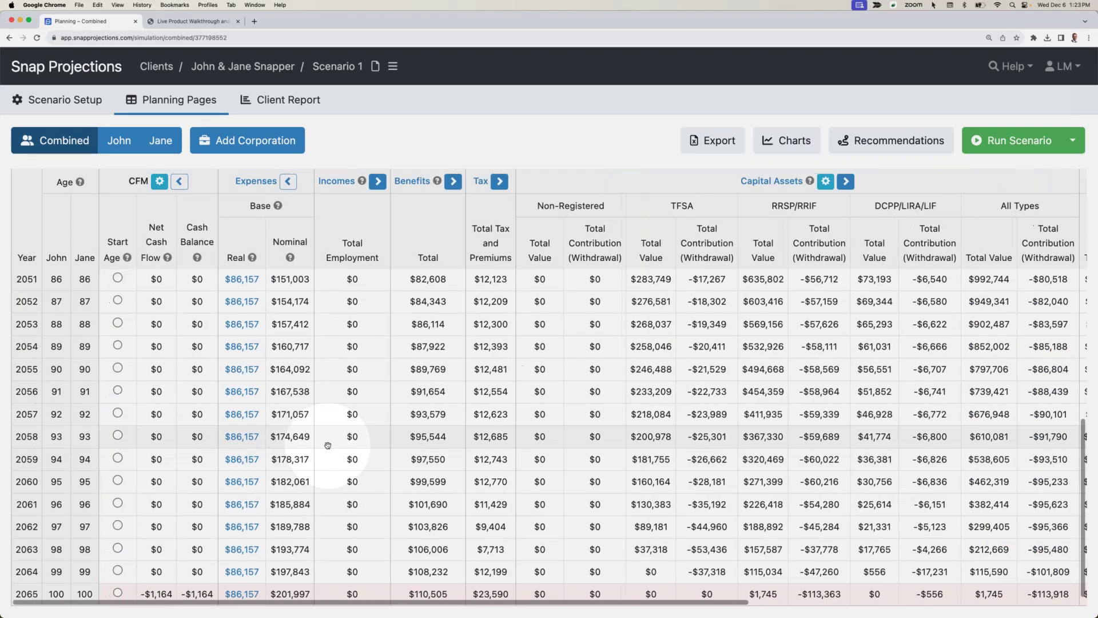
scroll(327, 445, up, 10)
scroll(328, 445, up, 5)
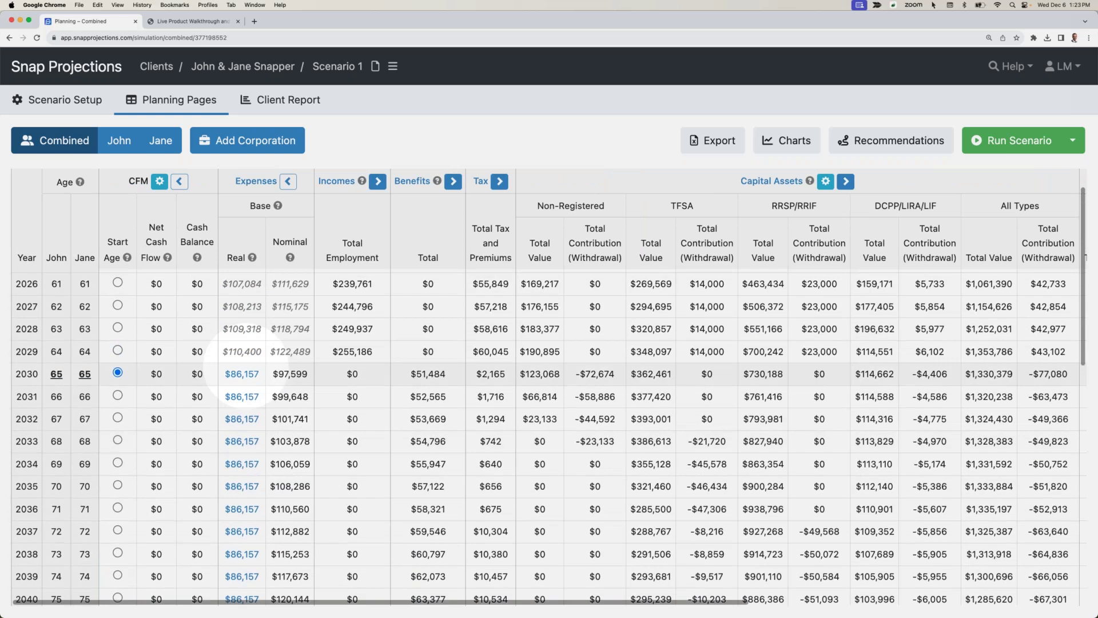
click(242, 373)
text(80000)
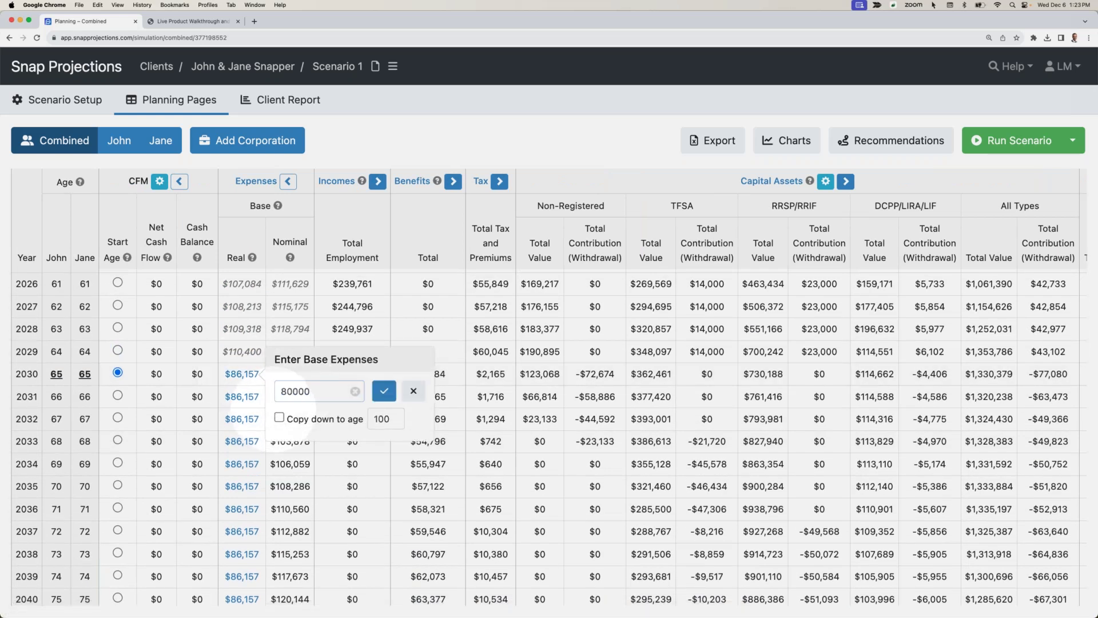
click(279, 417)
click(384, 390)
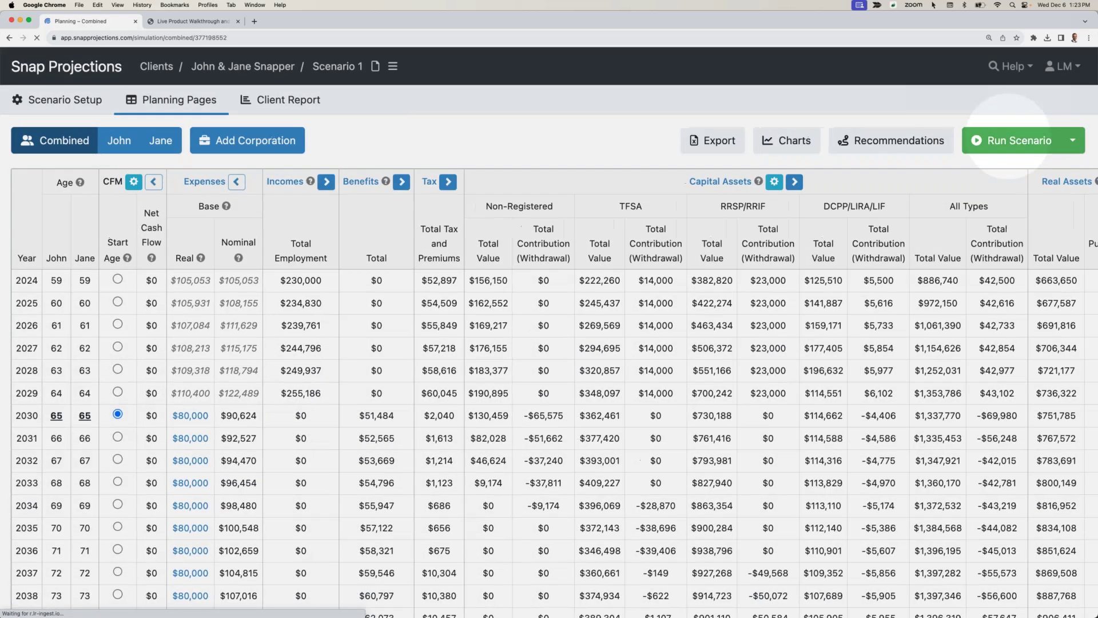
Step: Review the updated capital assets through age 100 and the 2065 Estate Summary's assets and after-tax estate in nominal and real dollars
scroll(572, 429, down, 10)
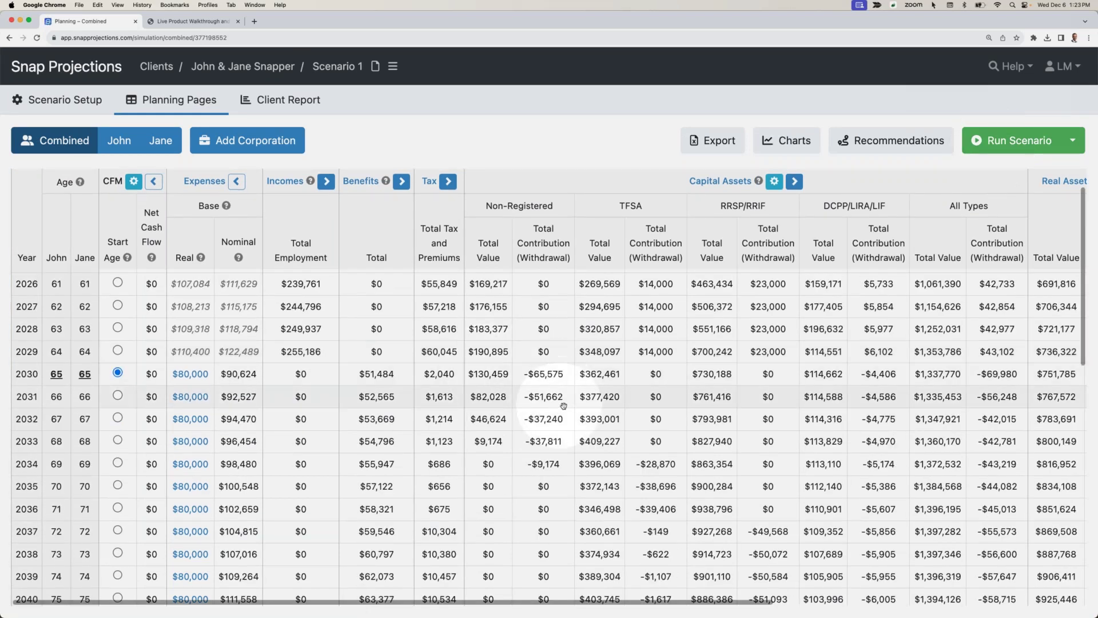
scroll(584, 464, down, 2)
scroll(584, 464, right, 10)
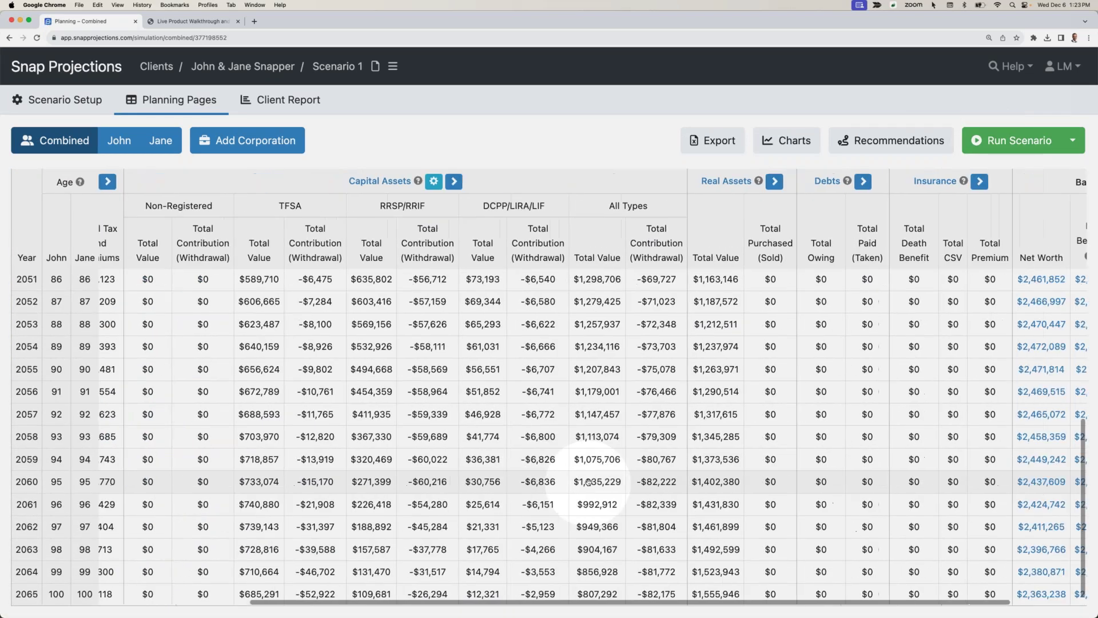
click(1004, 595)
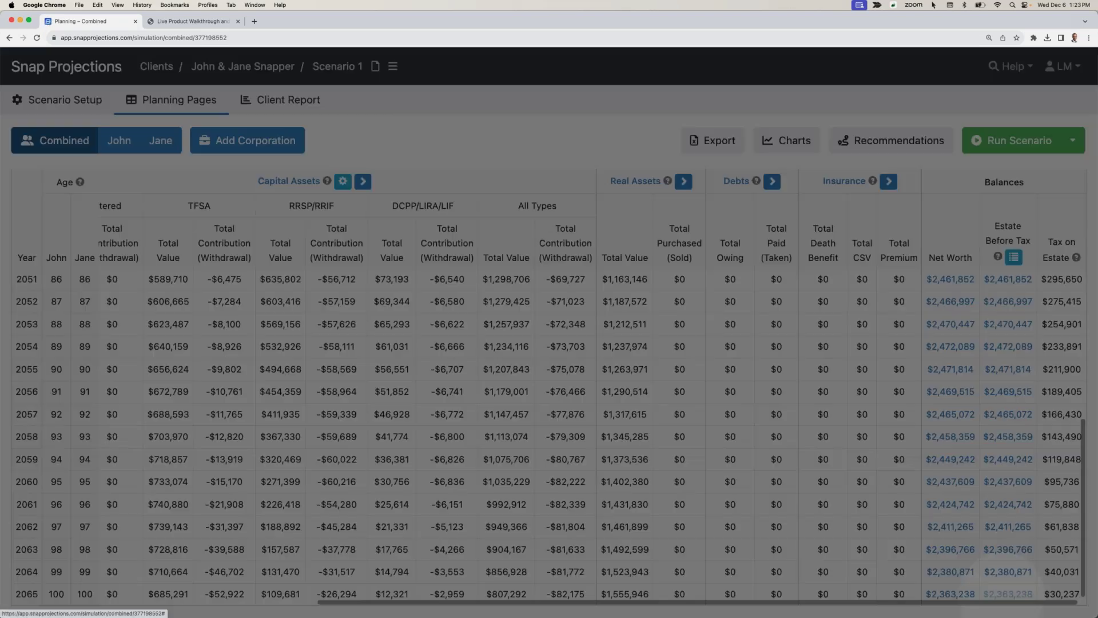
drag(182, 196, 232, 225)
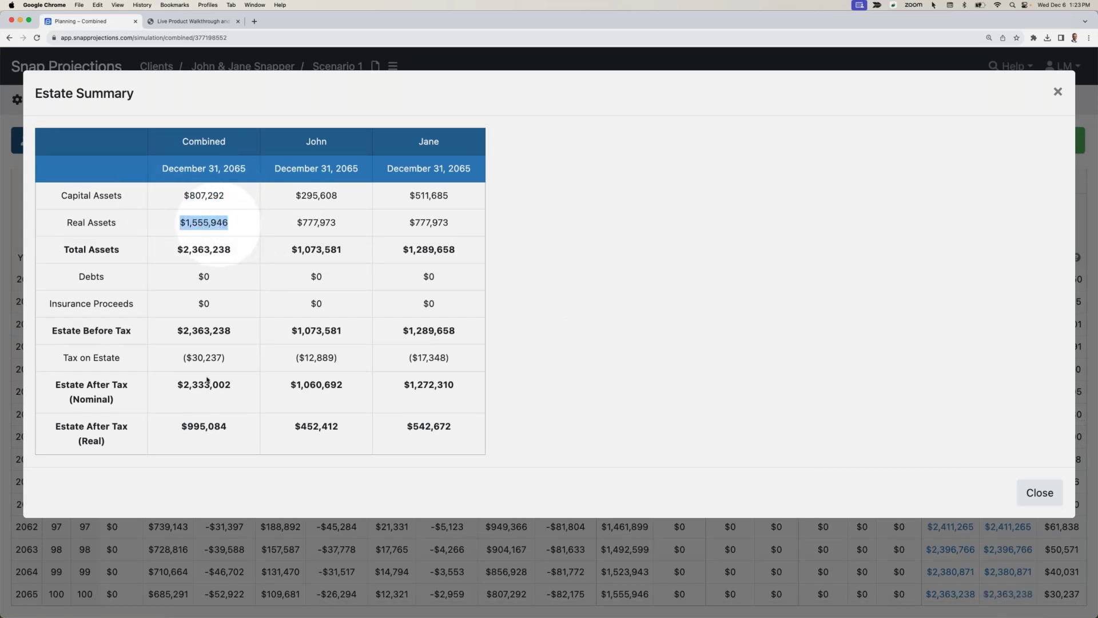
drag(180, 435, 239, 437)
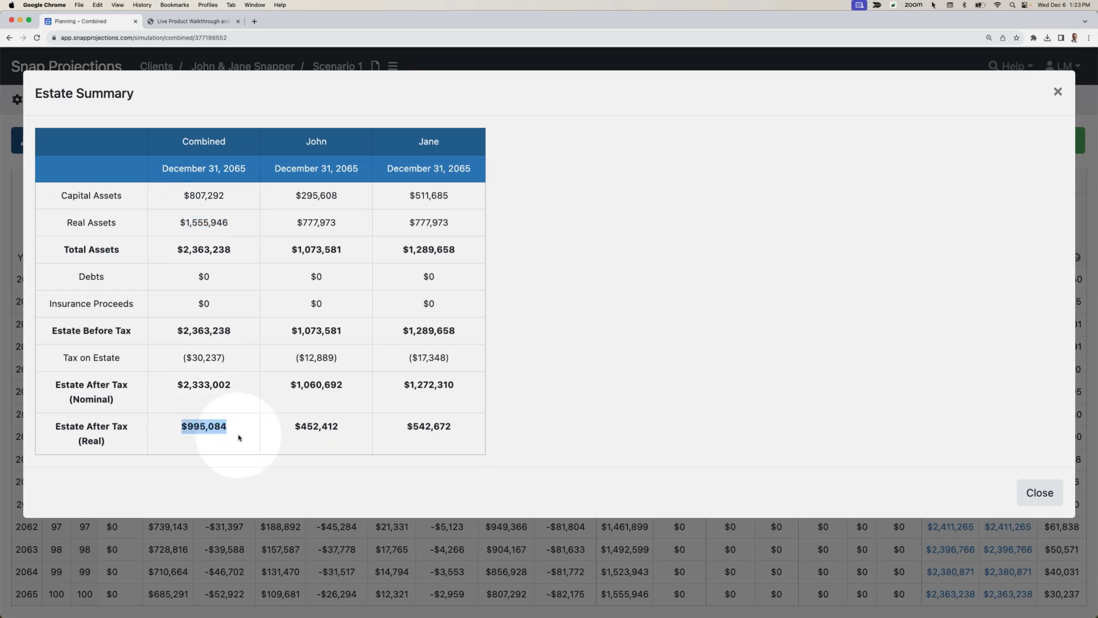
drag(175, 386, 249, 394)
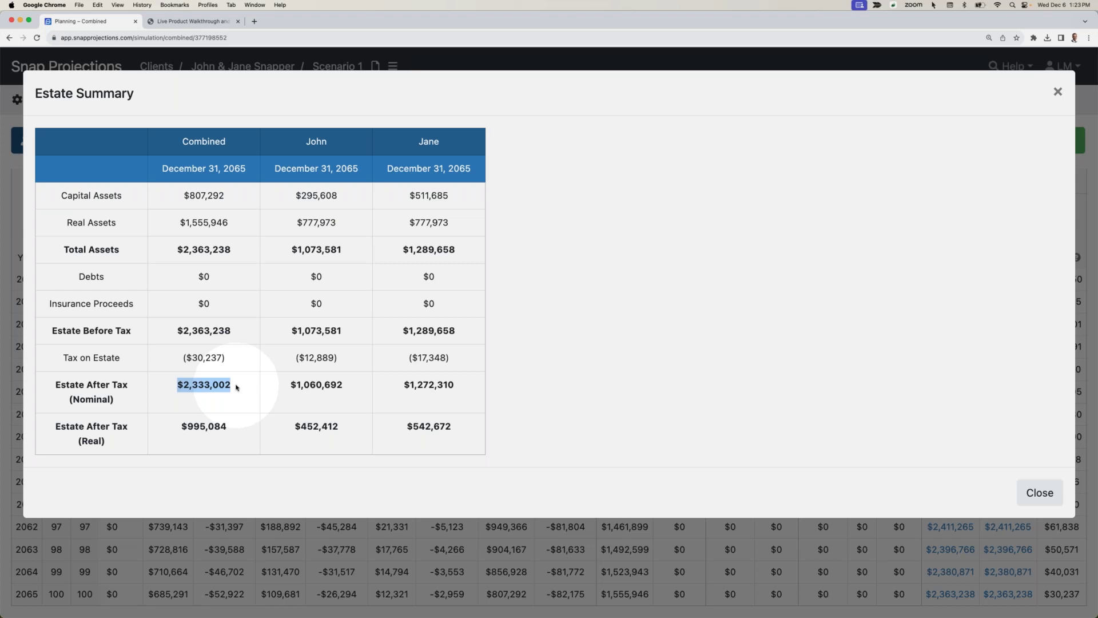
click(1038, 491)
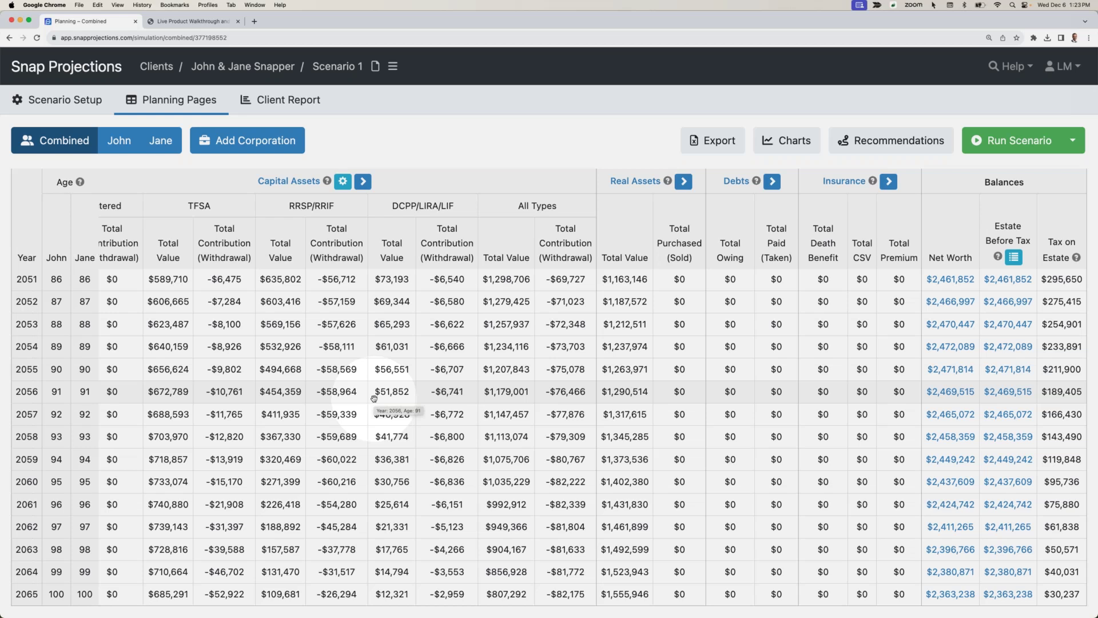
scroll(374, 398, left, 10)
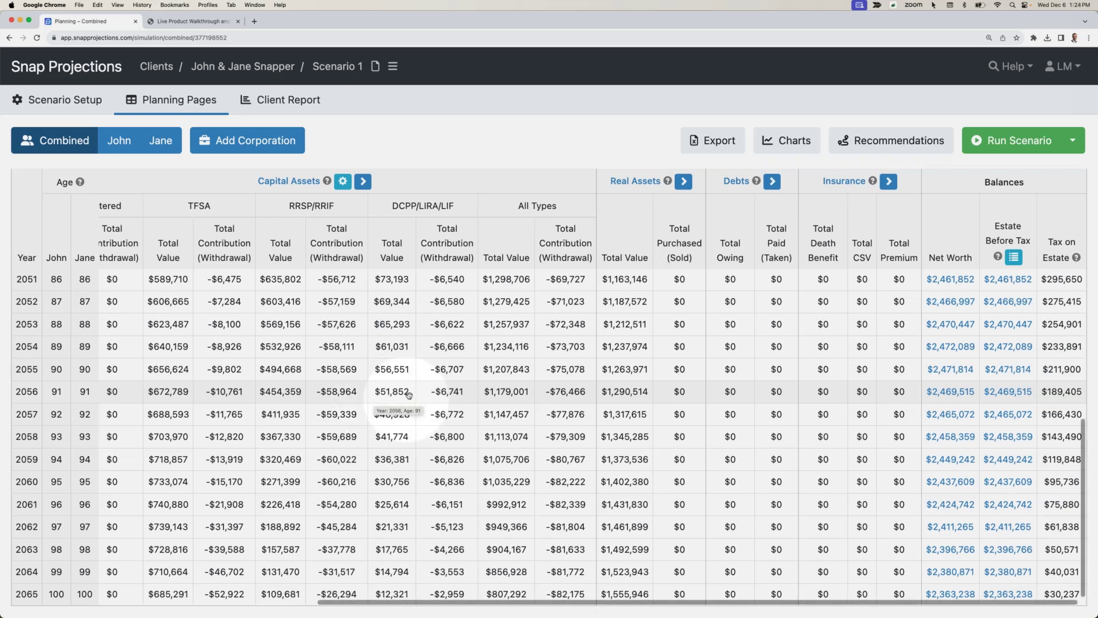
scroll(409, 396, left, 3)
scroll(409, 395, up, 10)
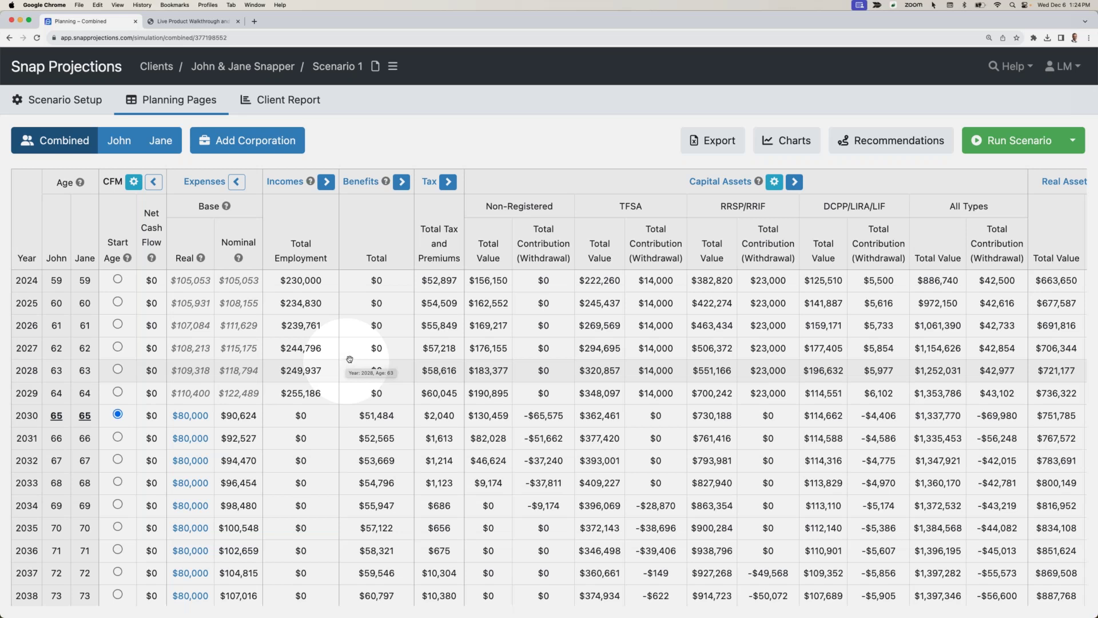
scroll(349, 357, up, 1)
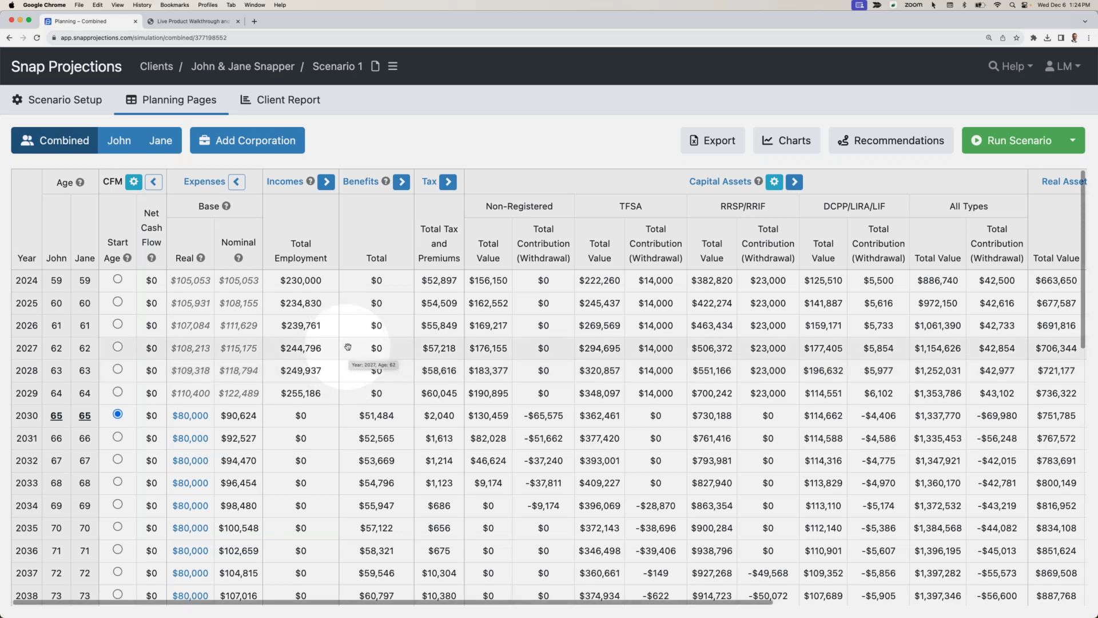
Step: Check the Retirement Goal status, set combined real base expenses to $105,000 from 2030, copied down to age 100, and rerun the scenario
click(881, 153)
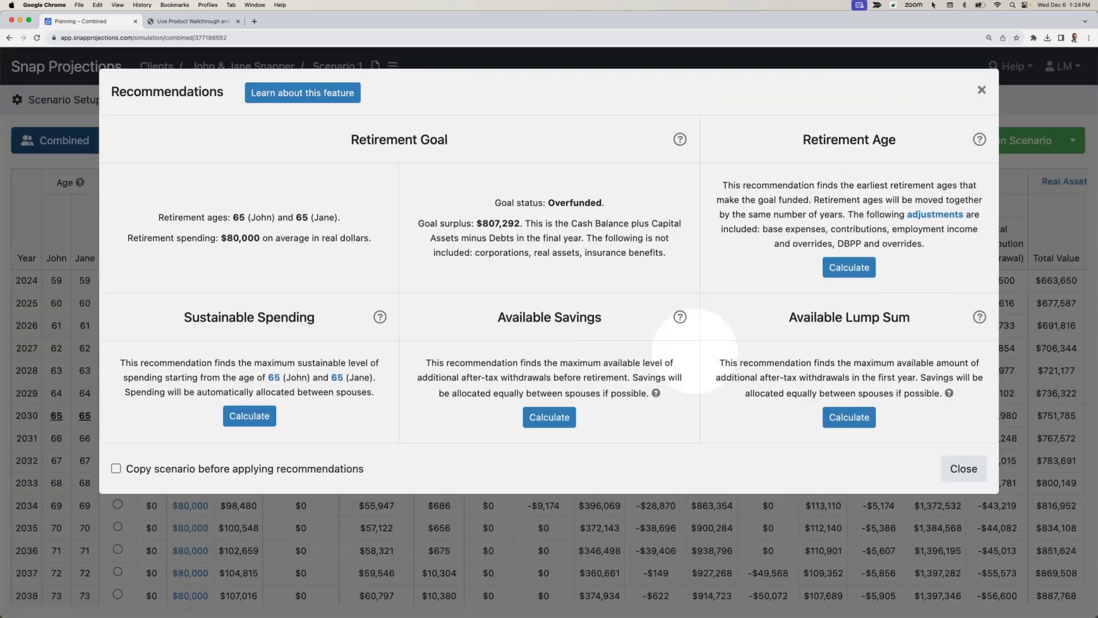
click(958, 468)
click(184, 417)
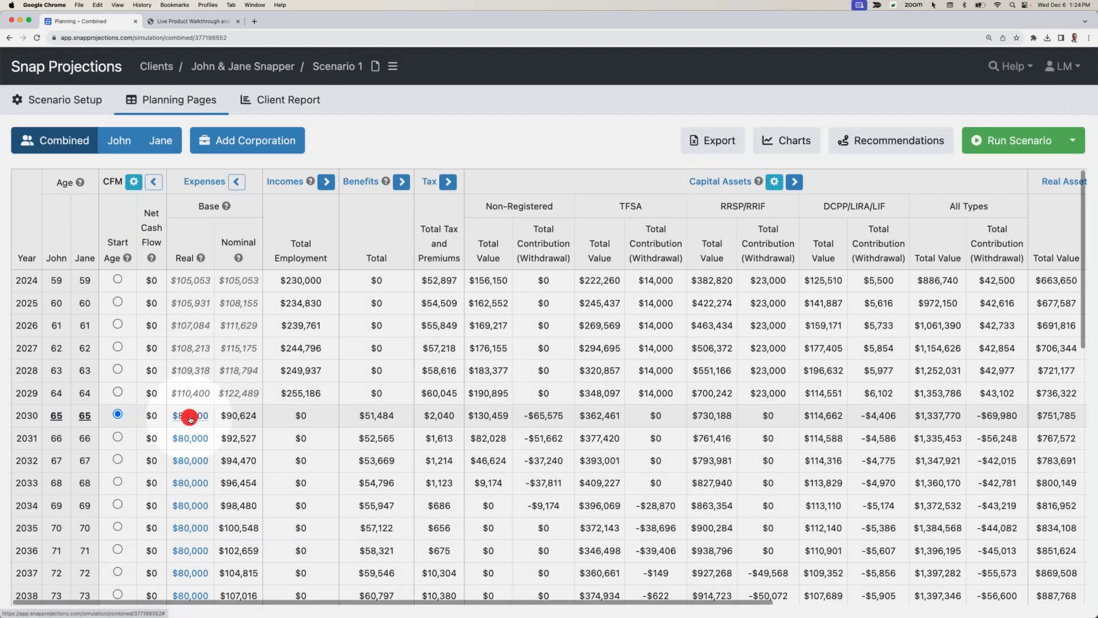
text(105,00)
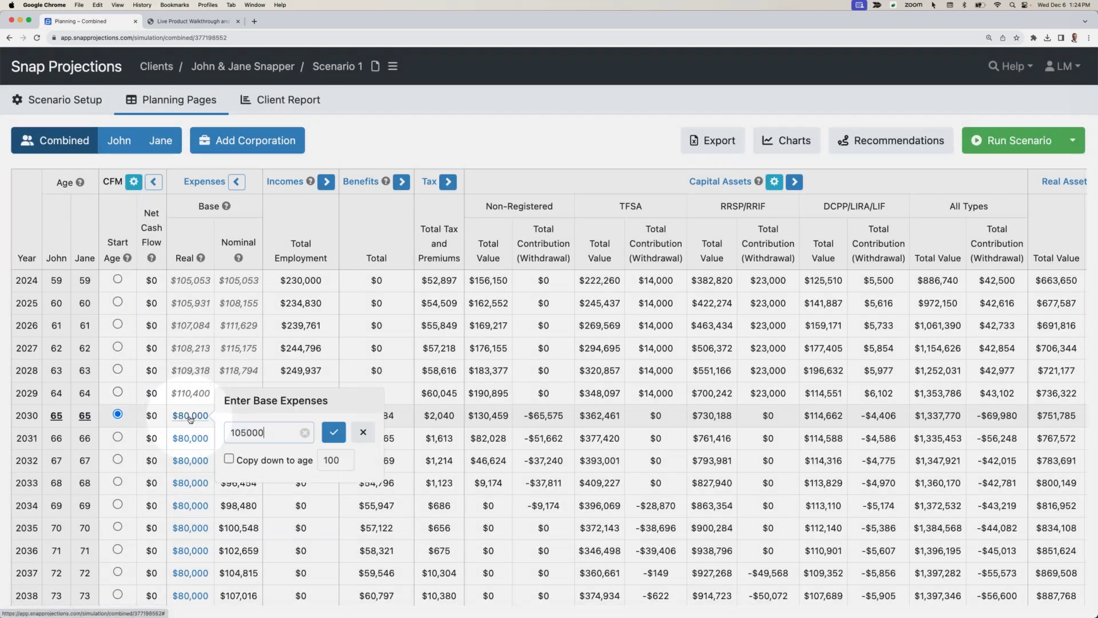
text(0)
click(228, 459)
click(333, 432)
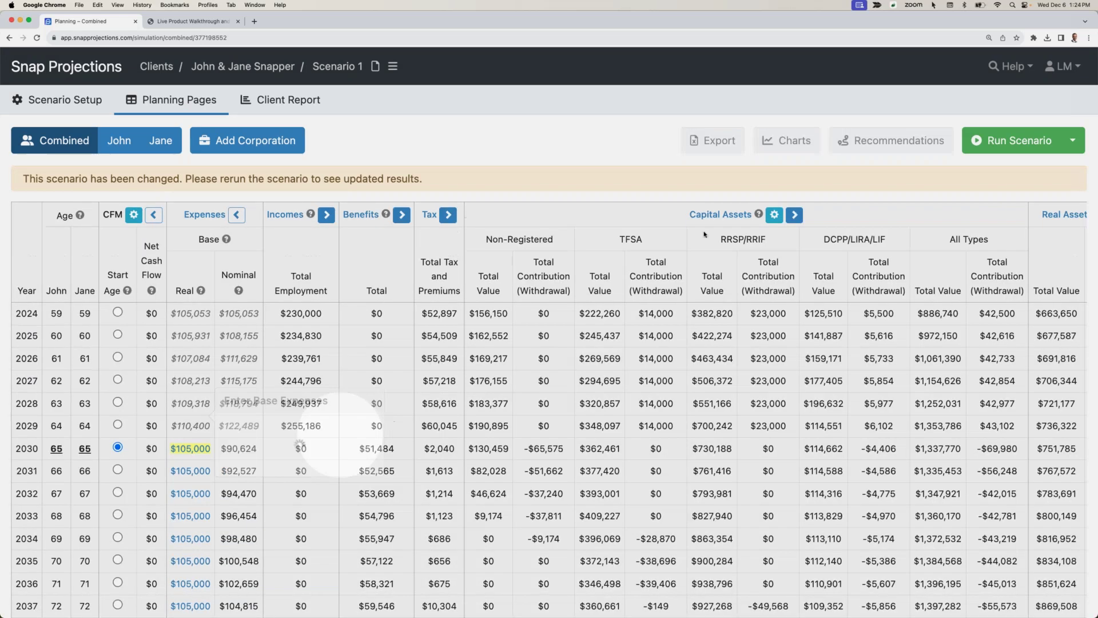
click(1012, 140)
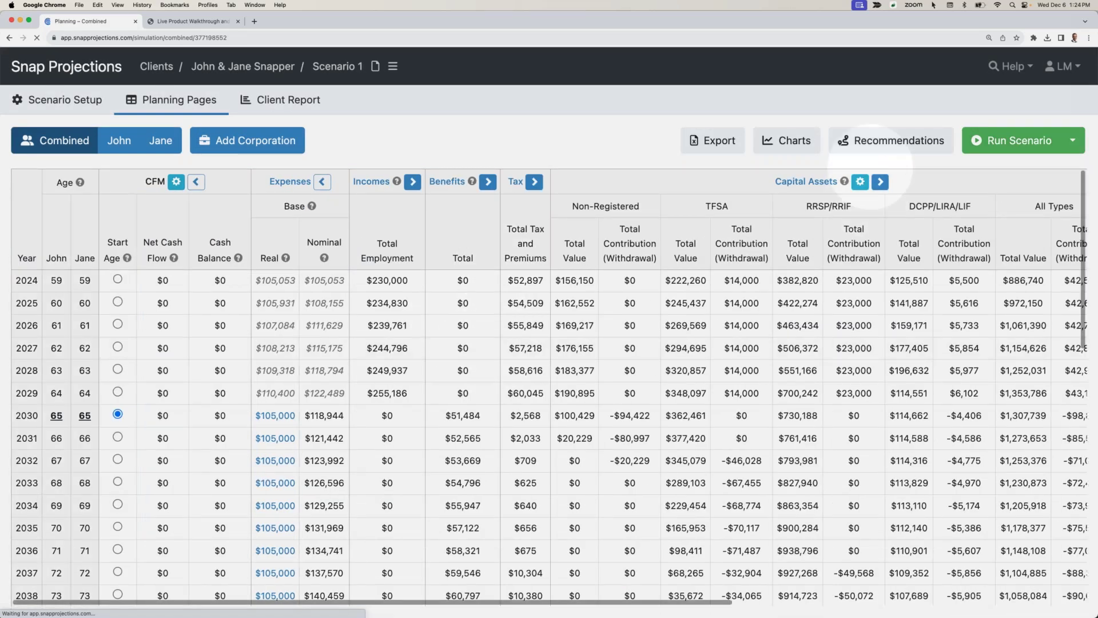
Step: Read the Retirement Goal shortfall, calculate the Retirement Age recommendation, and enable copying the scenario before applying recommendations
click(884, 140)
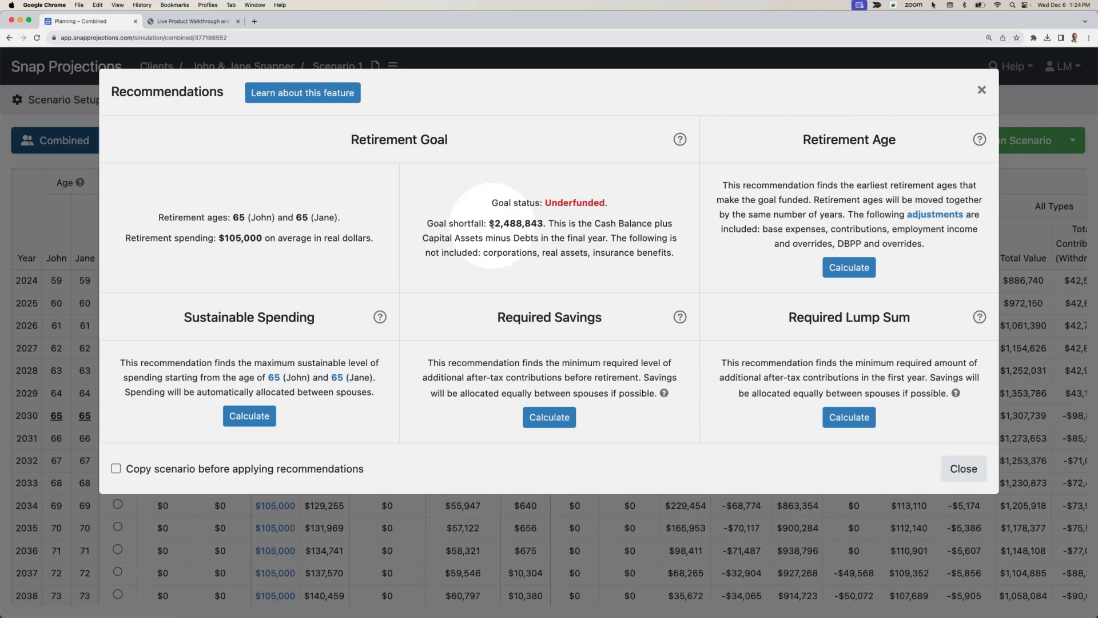
drag(492, 224, 548, 224)
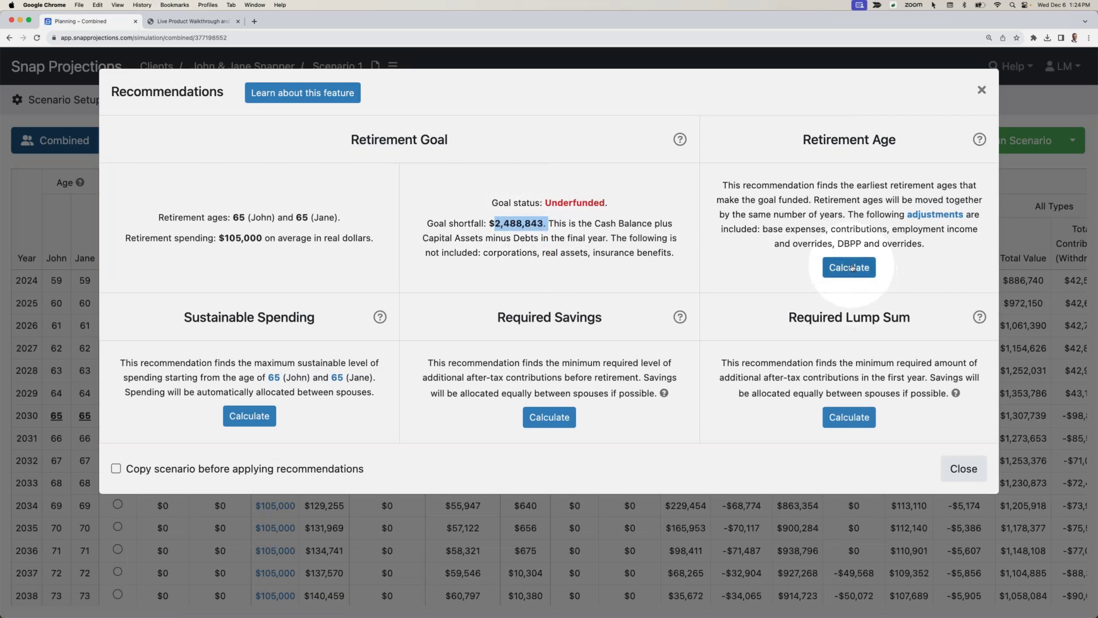
click(851, 267)
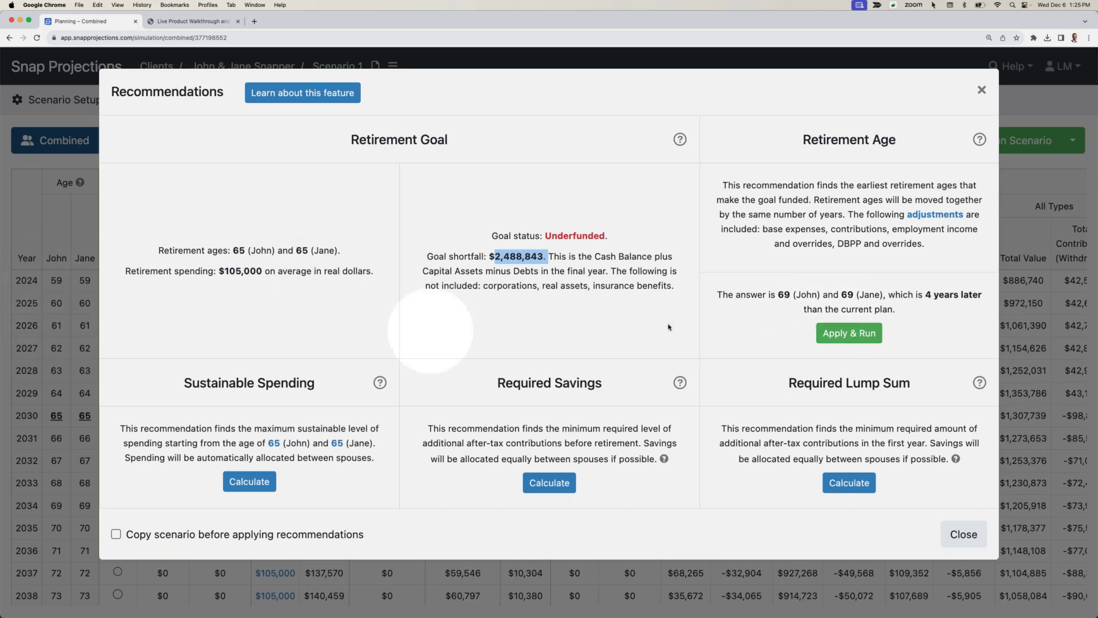
click(116, 534)
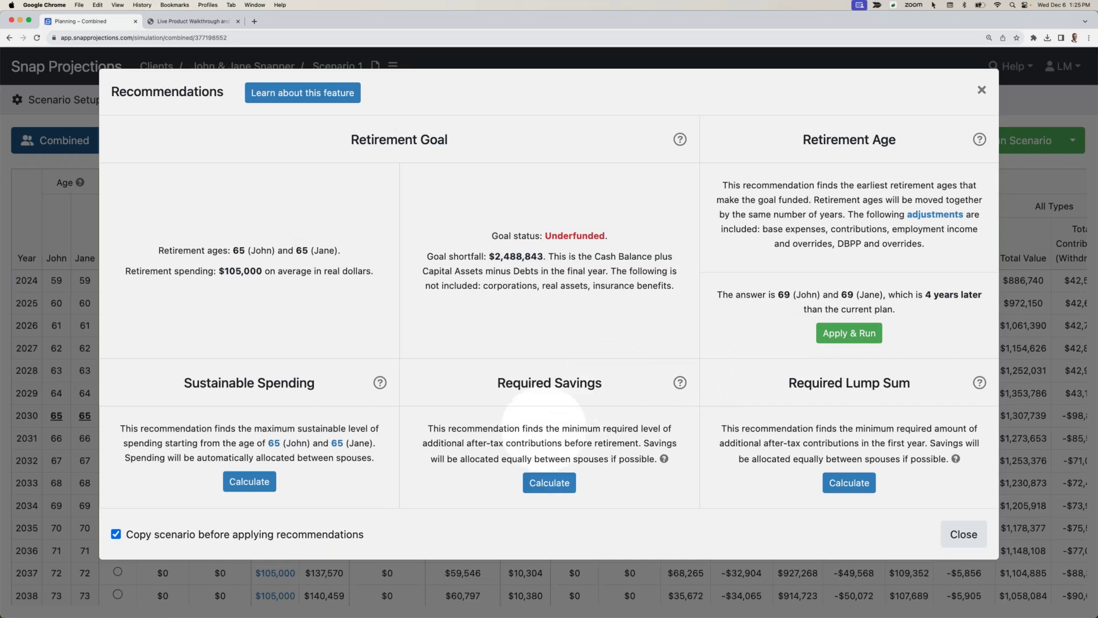
Step: Calculate the Required Savings recommendation and review its after-tax and before-tax yearly amounts without applying it
click(549, 483)
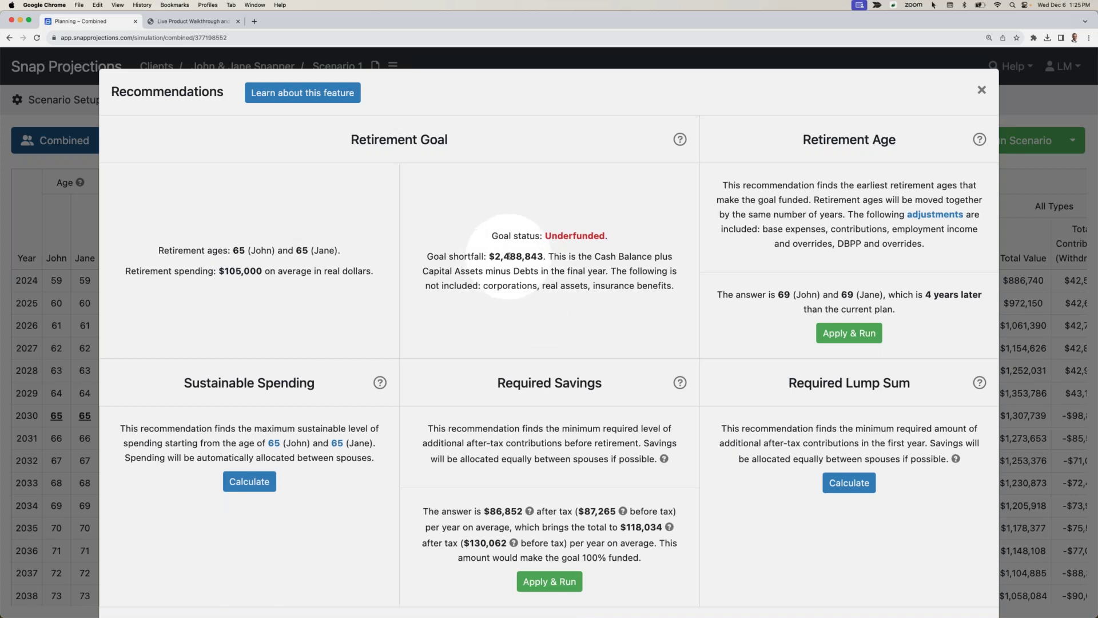
scroll(509, 255, down, 2)
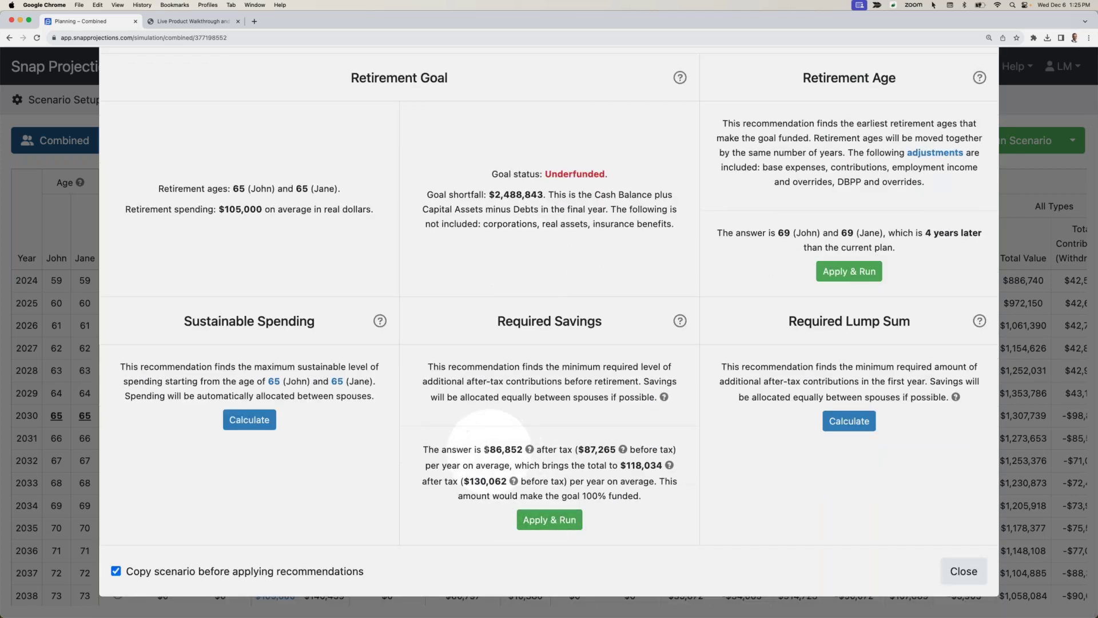
drag(485, 449, 517, 449)
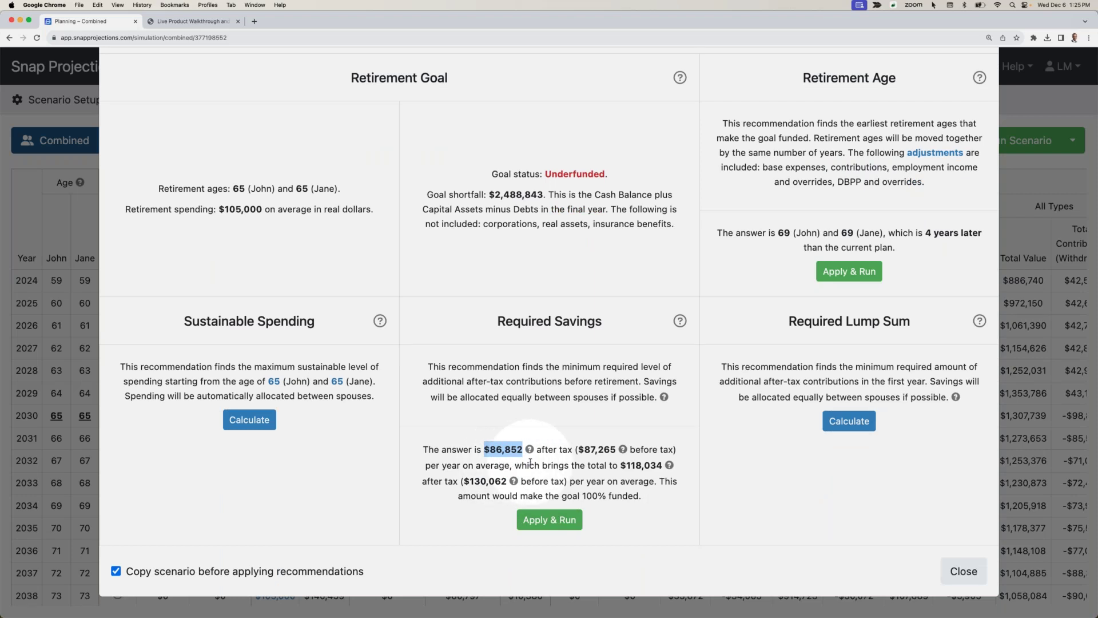
drag(464, 481, 507, 483)
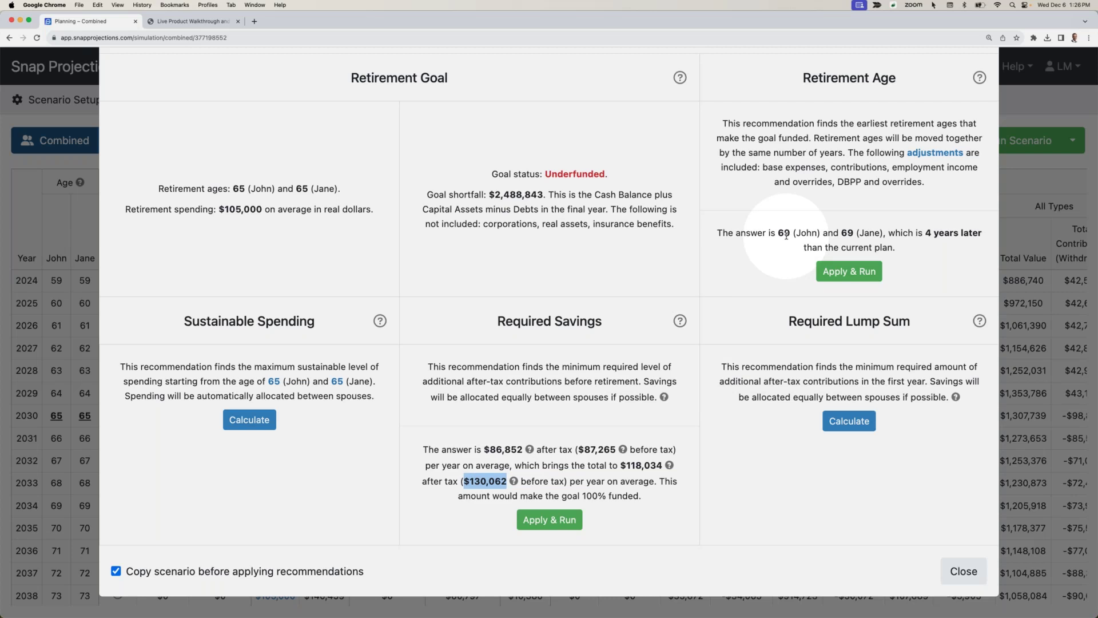
click(964, 571)
Step: Set the future sale age of the jointly owned Home to 75 in the scenario's real assets
scroll(629, 461, right, 5)
scroll(628, 455, right, 8)
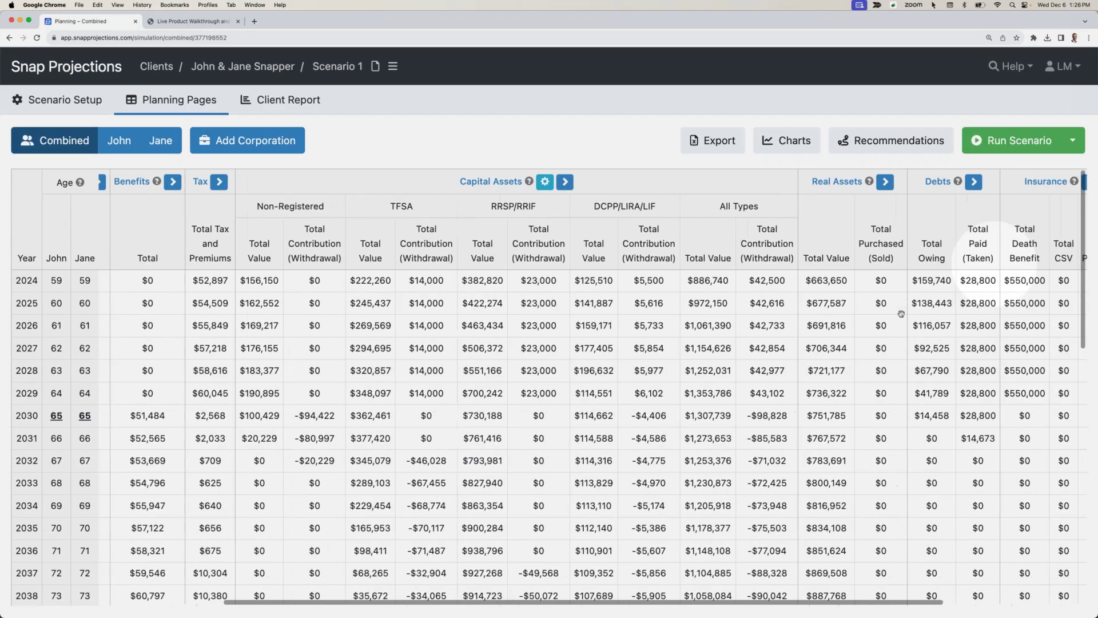
scroll(802, 302, left, 13)
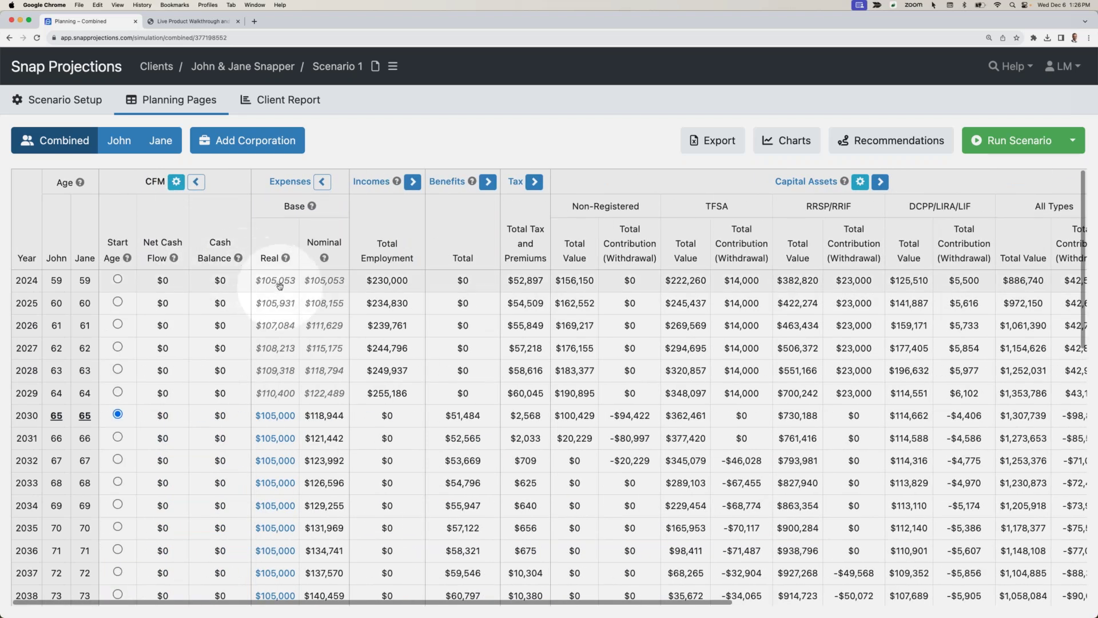
click(69, 100)
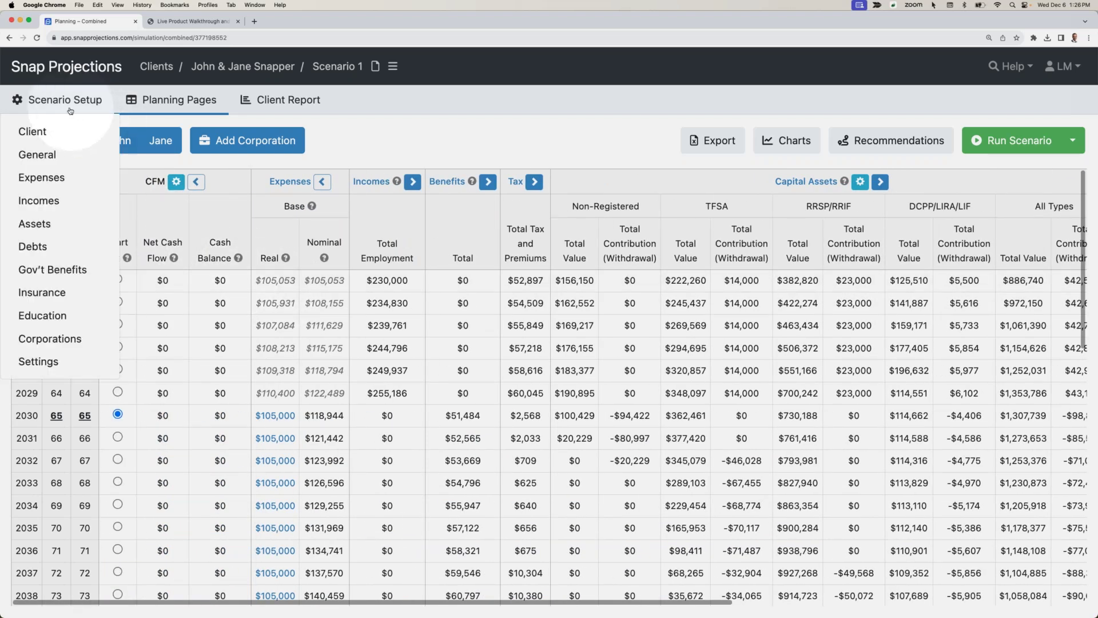
click(46, 225)
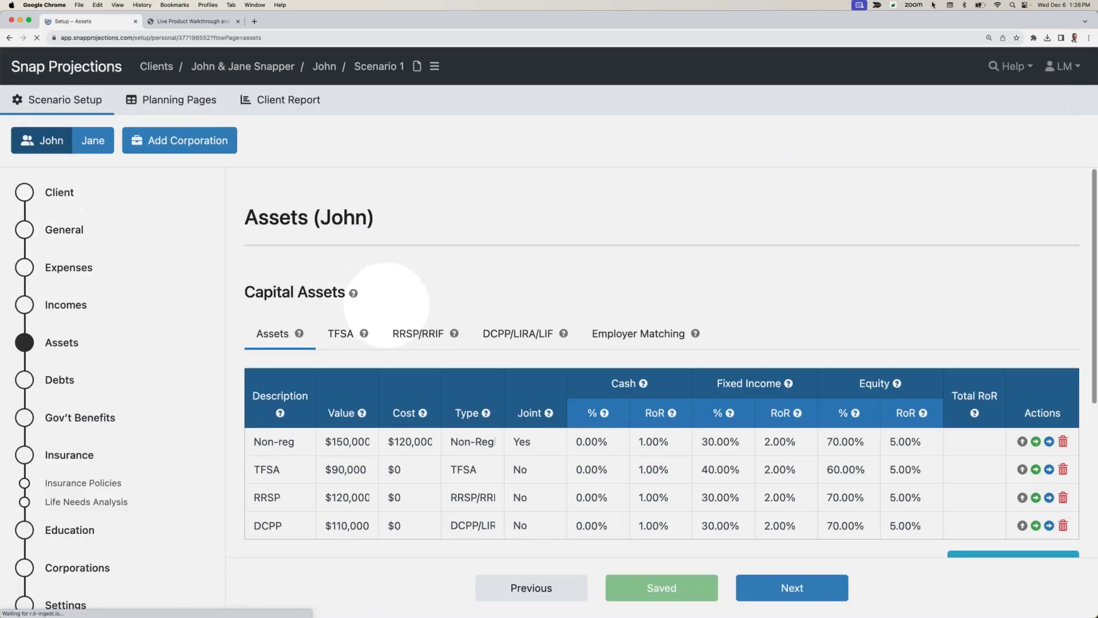
scroll(400, 303, down, 4)
scroll(429, 331, down, 1)
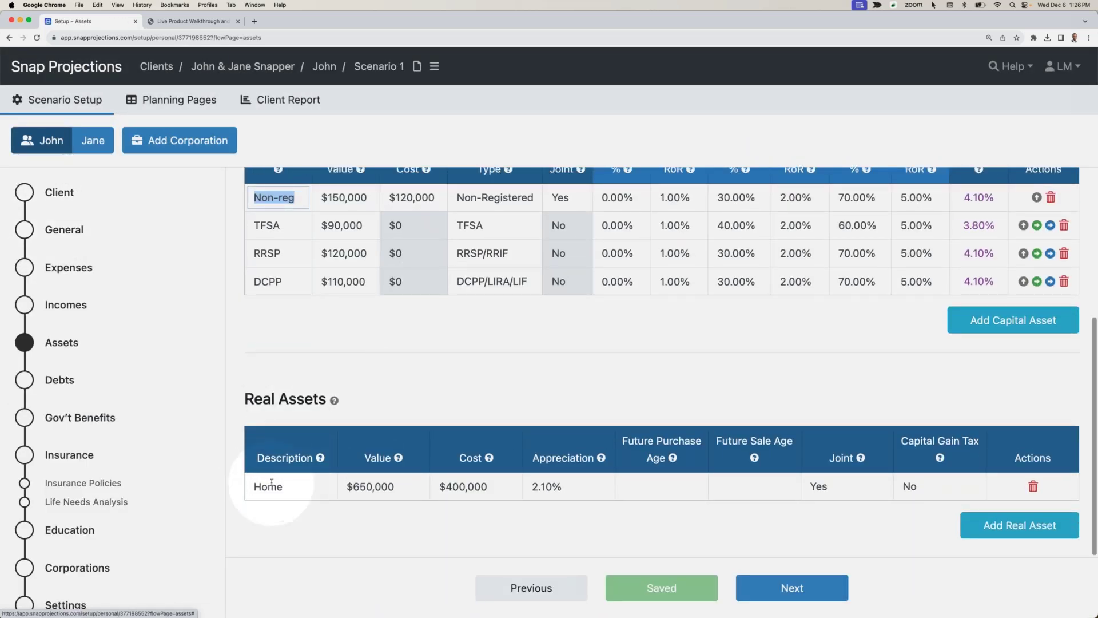
click(742, 487)
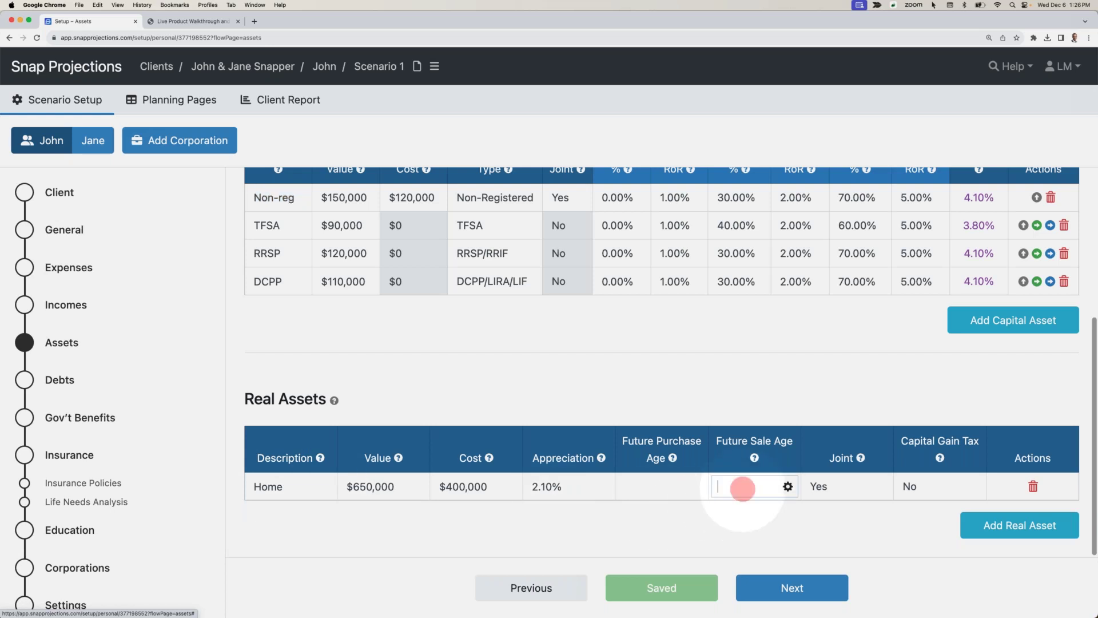
click(728, 486)
text(75)
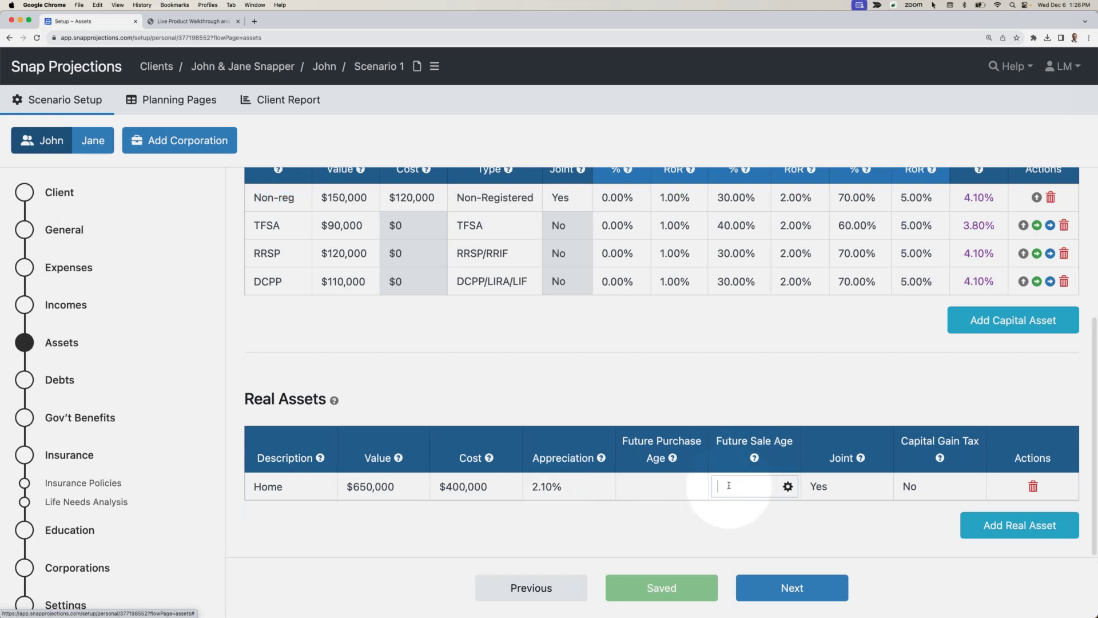
click(734, 510)
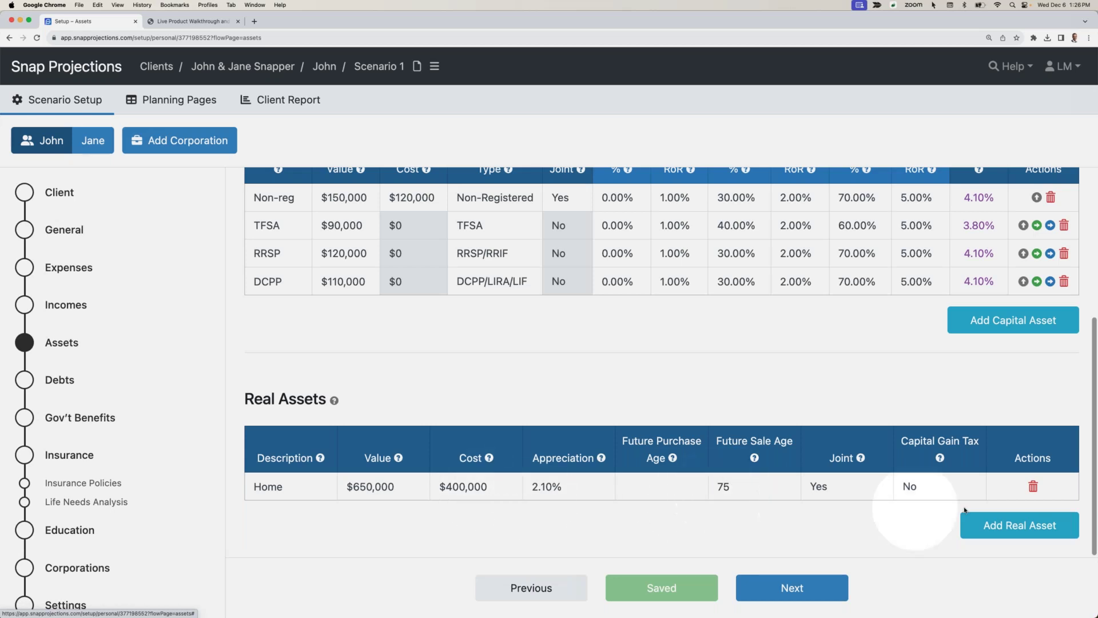
Step: Examine the husband's projections around age 75 for the home sale and the proceeds going into his TFSA and non-registered account
click(192, 100)
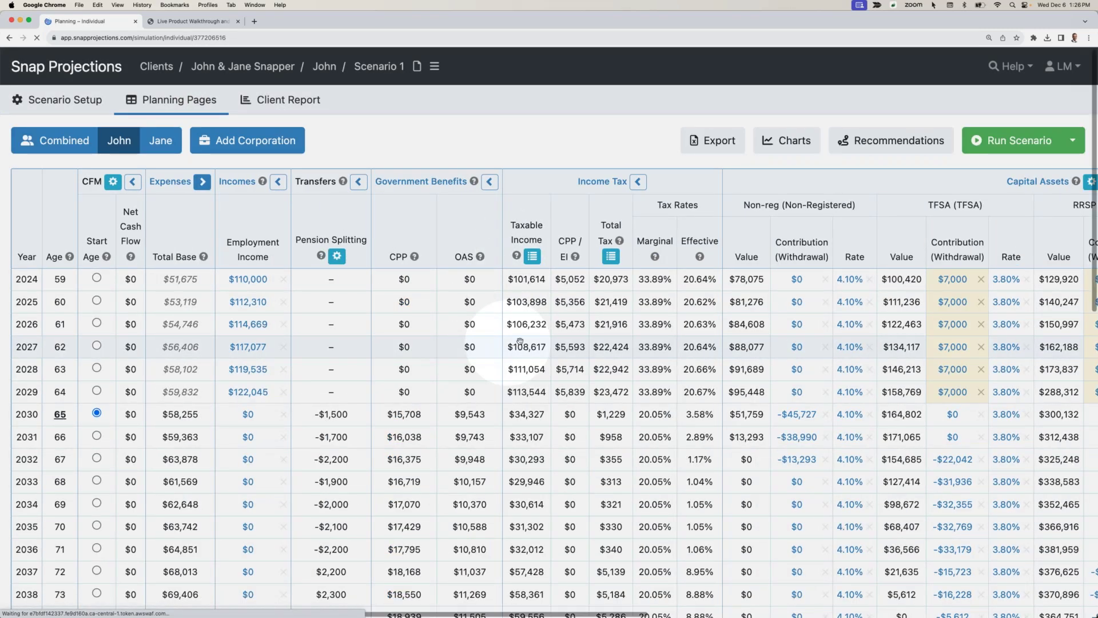
scroll(518, 346, right, 5)
scroll(519, 349, right, 15)
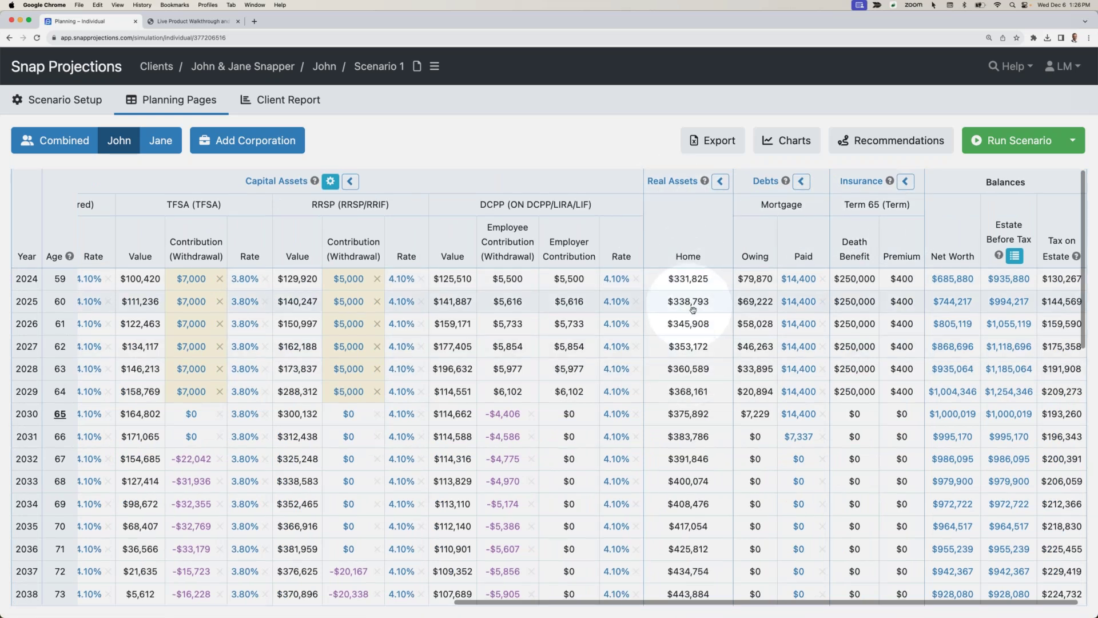
scroll(691, 301, down, 5)
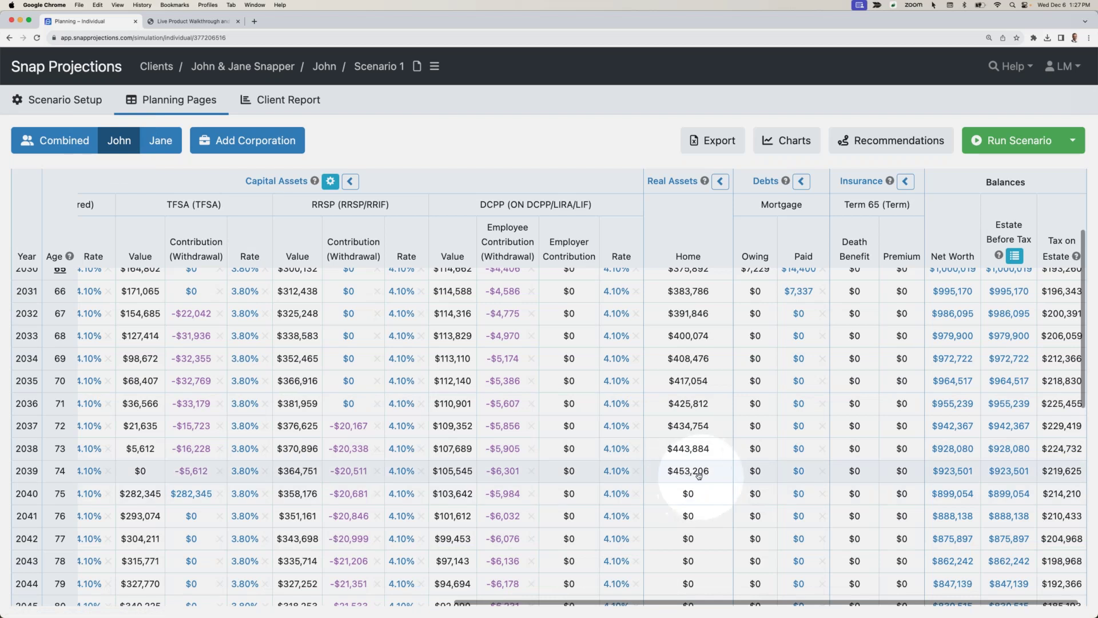
scroll(693, 474, left, 1)
scroll(692, 474, left, 5)
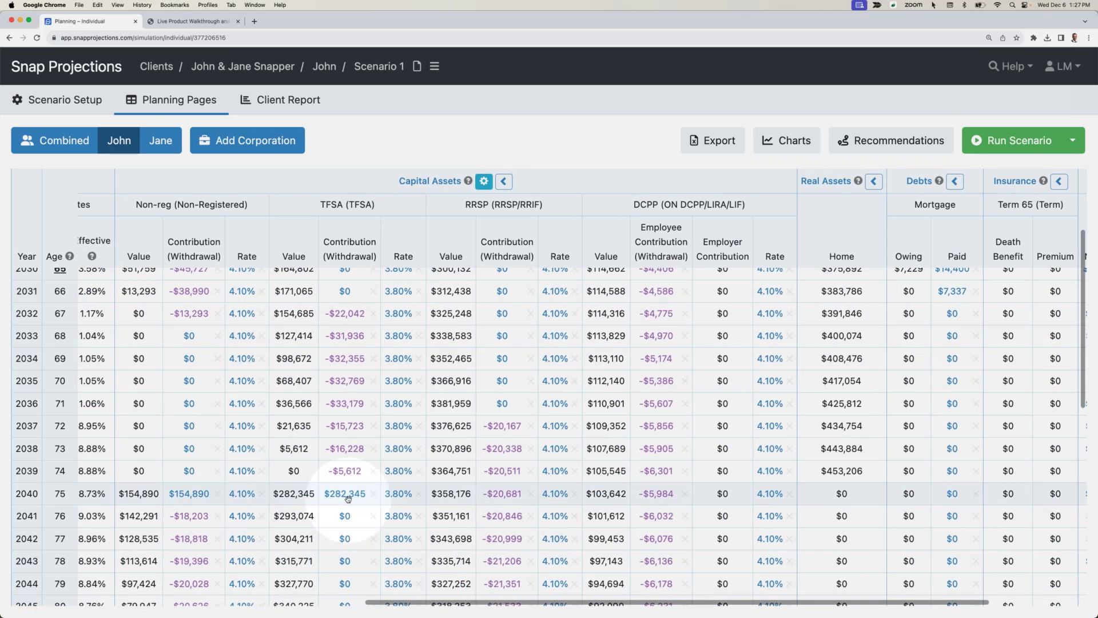
Step: Add a real asset named New Home with a cost of $700,000 and a future purchase age of 75
click(60, 100)
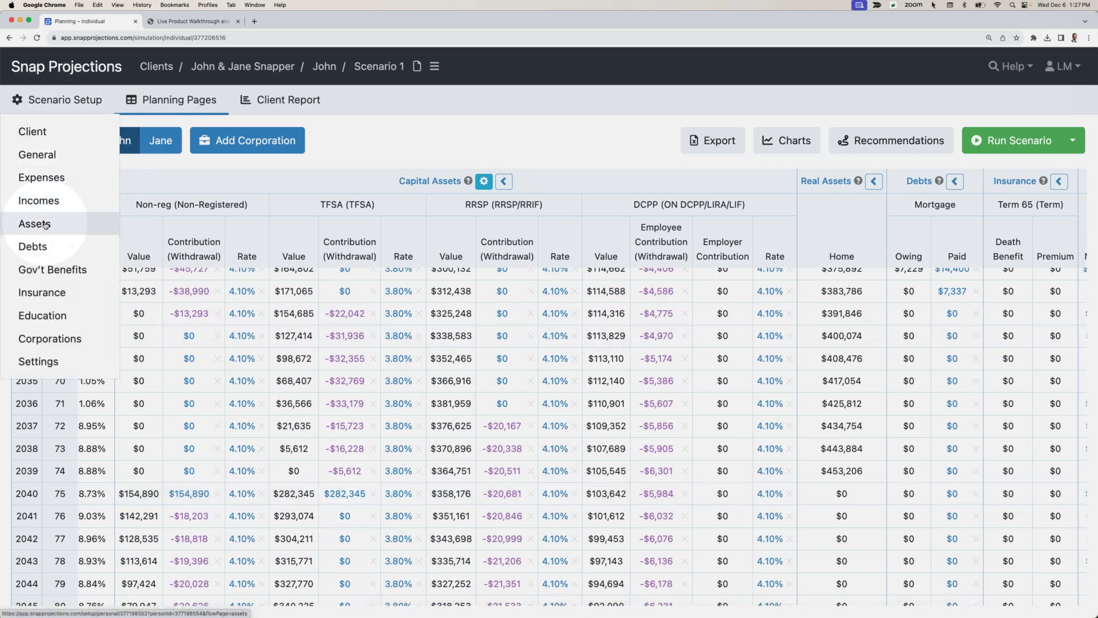
click(45, 224)
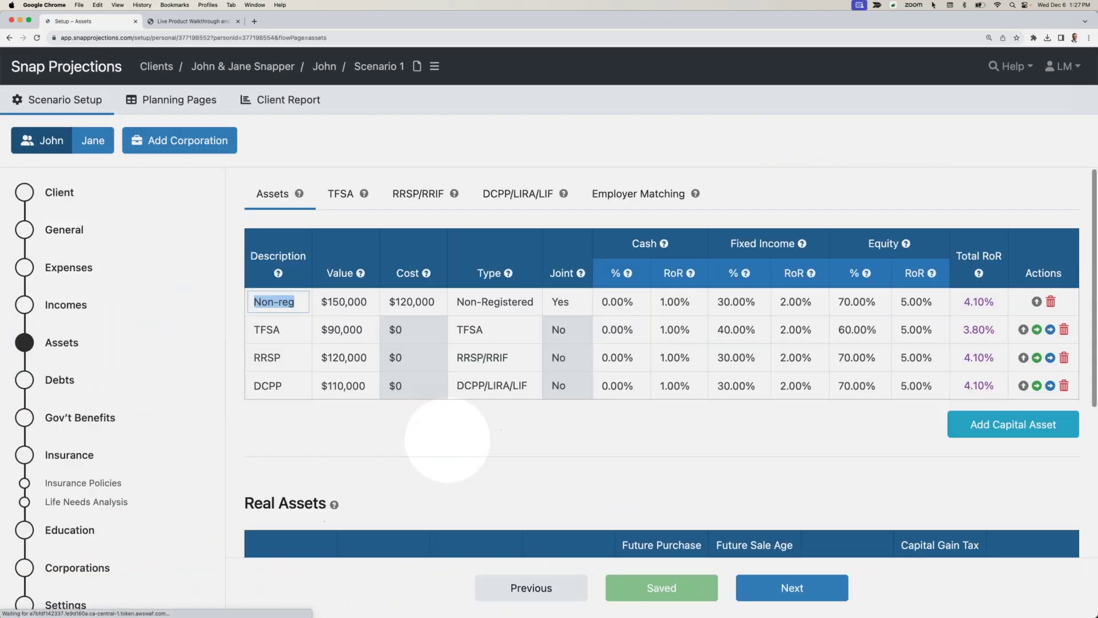
scroll(447, 440, down, 3)
click(995, 522)
text(New Home)
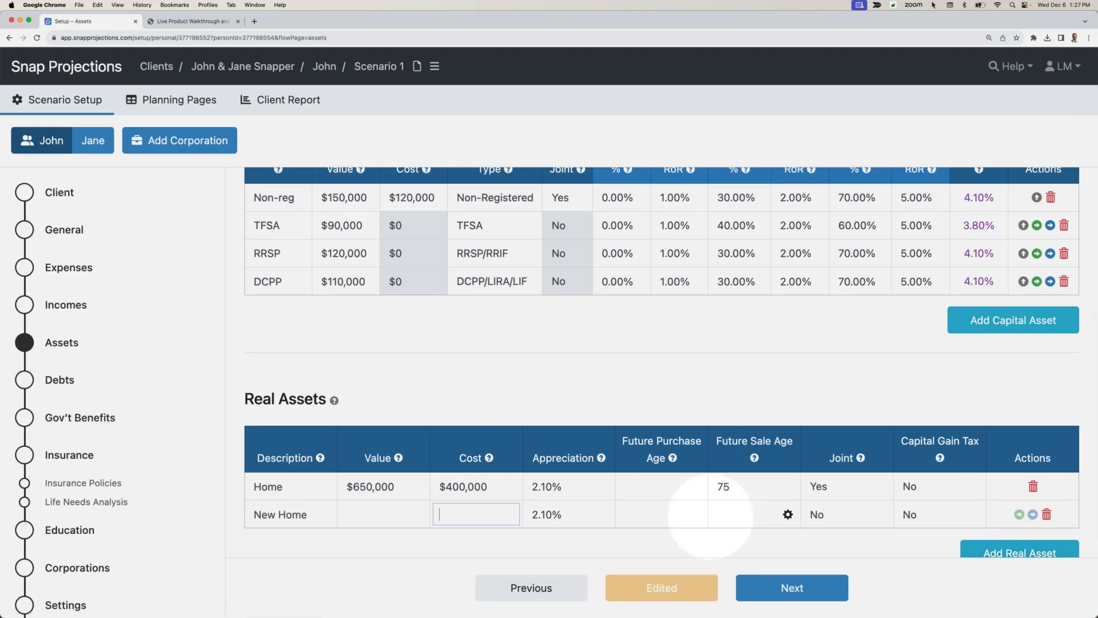
text(700000)
key(Tab)
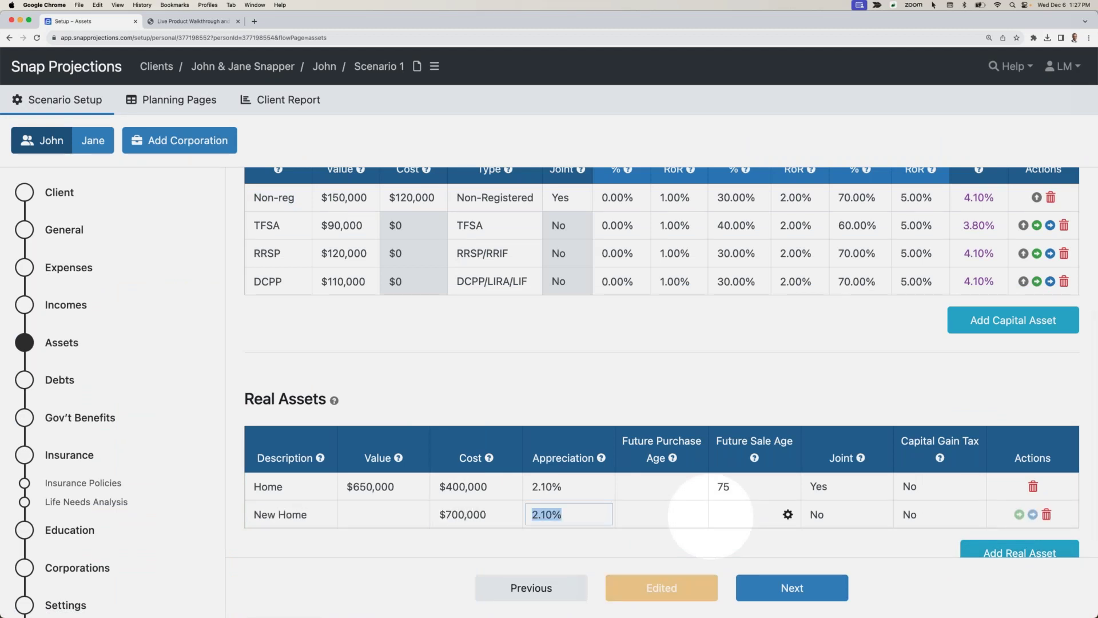
click(686, 516)
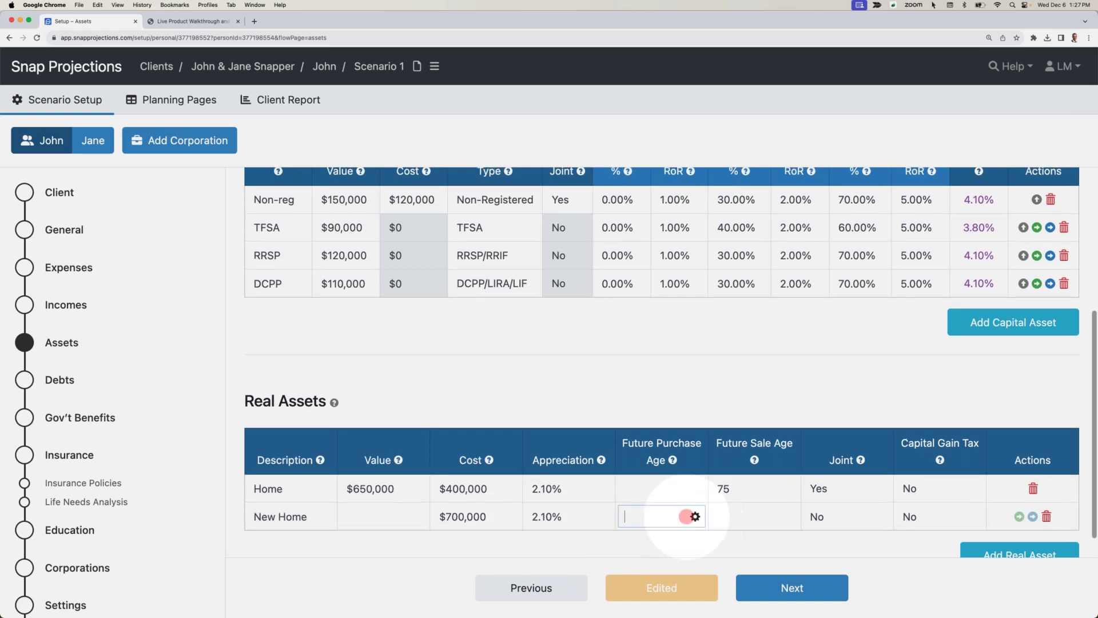
text(75)
key(Return)
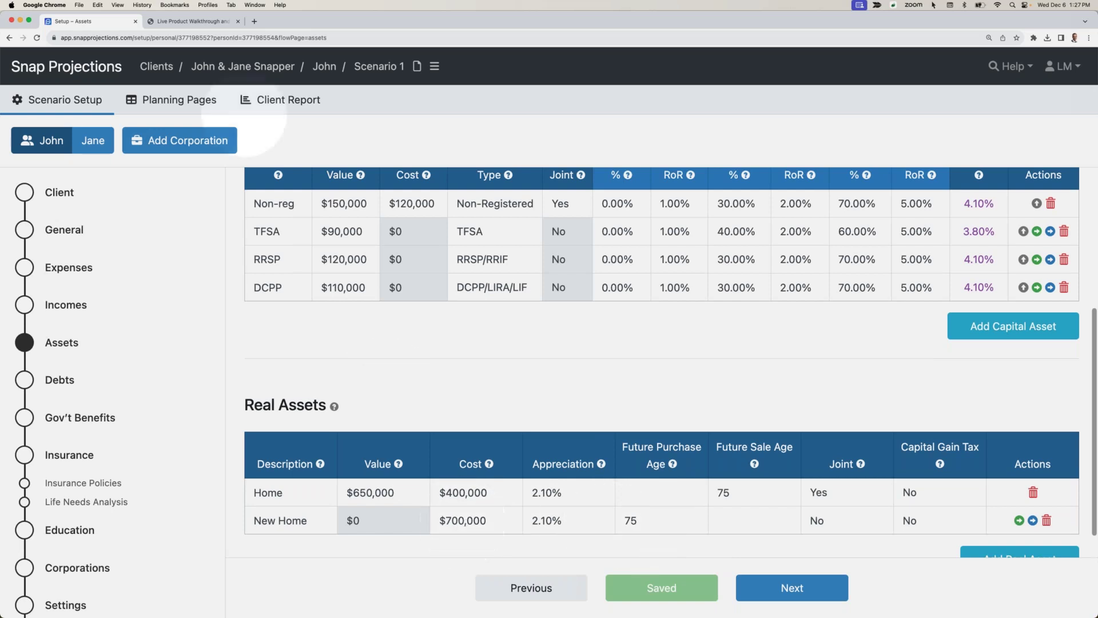
Step: Examine the husband's planning projections around age 75 for the New Home purchase and its effect on the capital assets
click(177, 101)
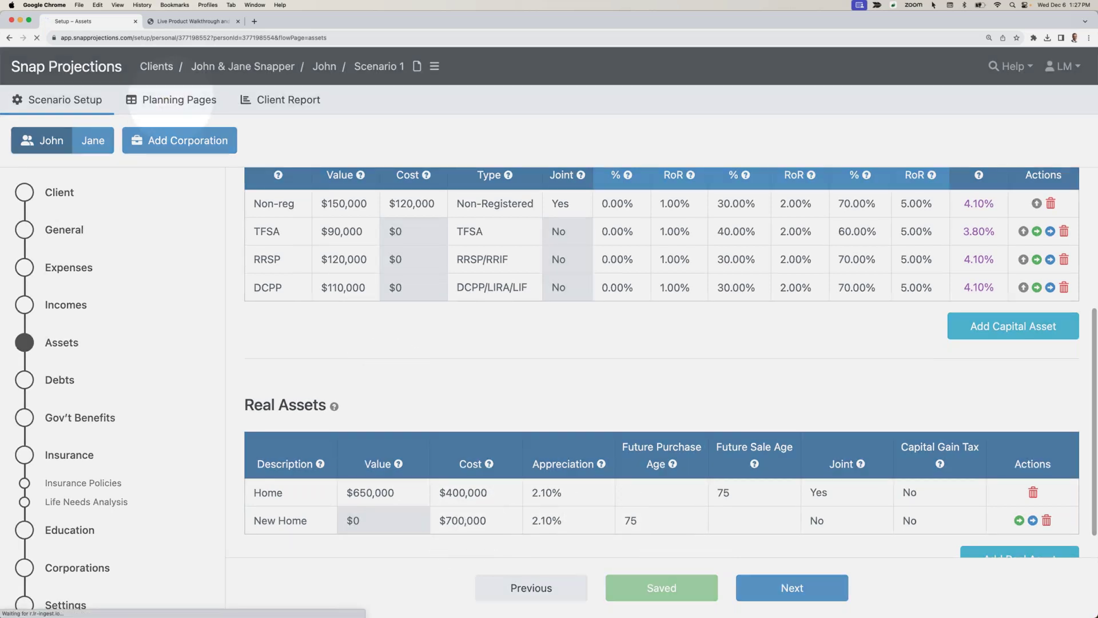
click(600, 321)
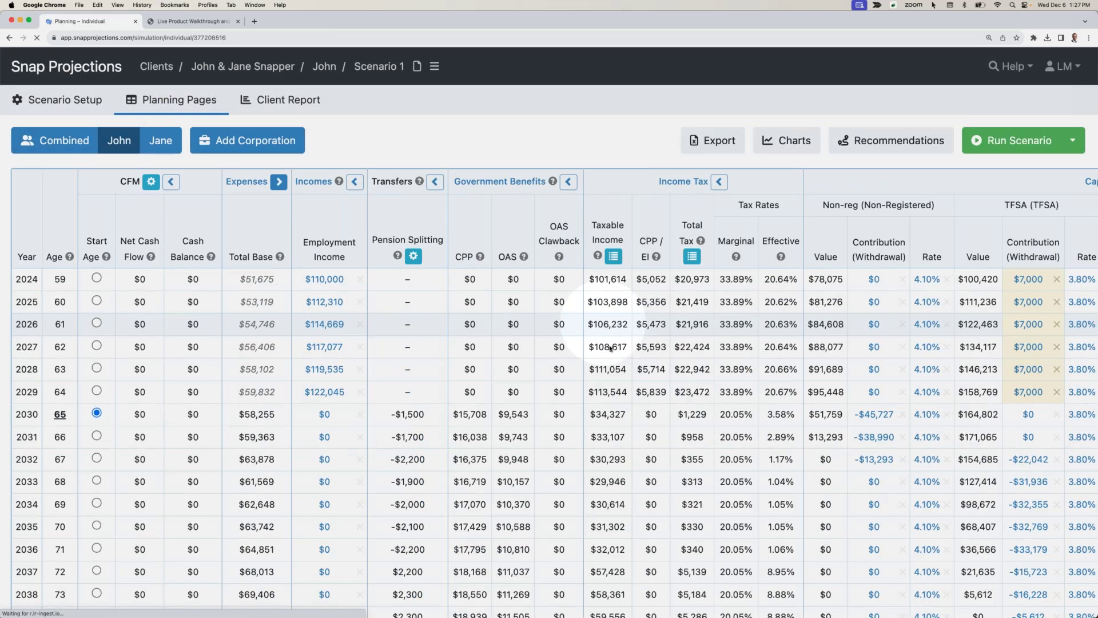
scroll(600, 352, down, 5)
scroll(629, 372, right, 10)
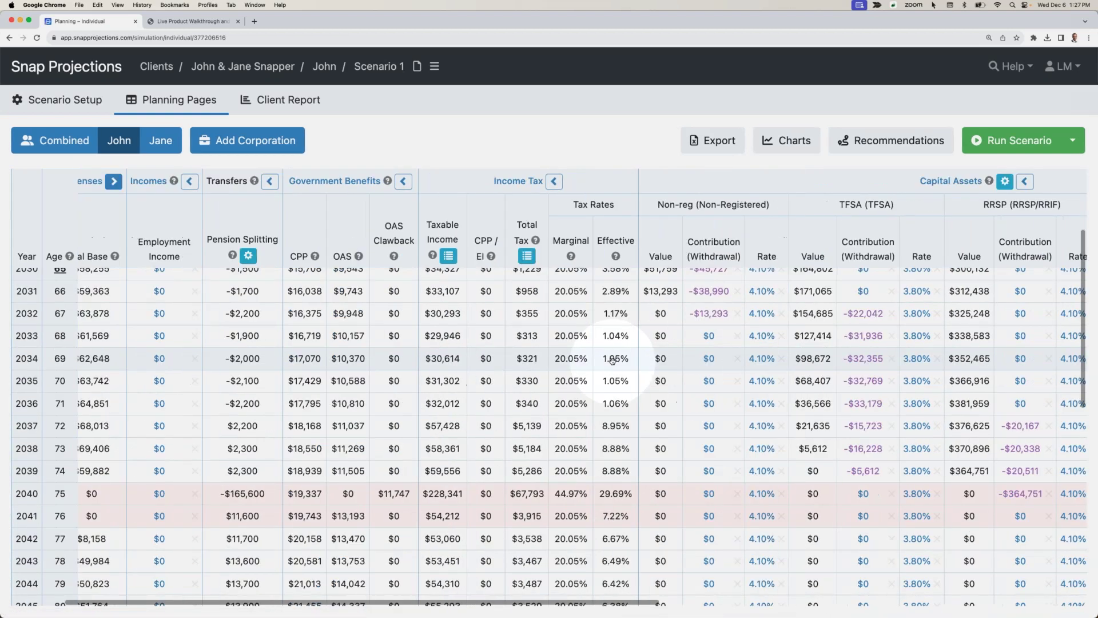
scroll(695, 390, up, 5)
scroll(703, 394, right, 5)
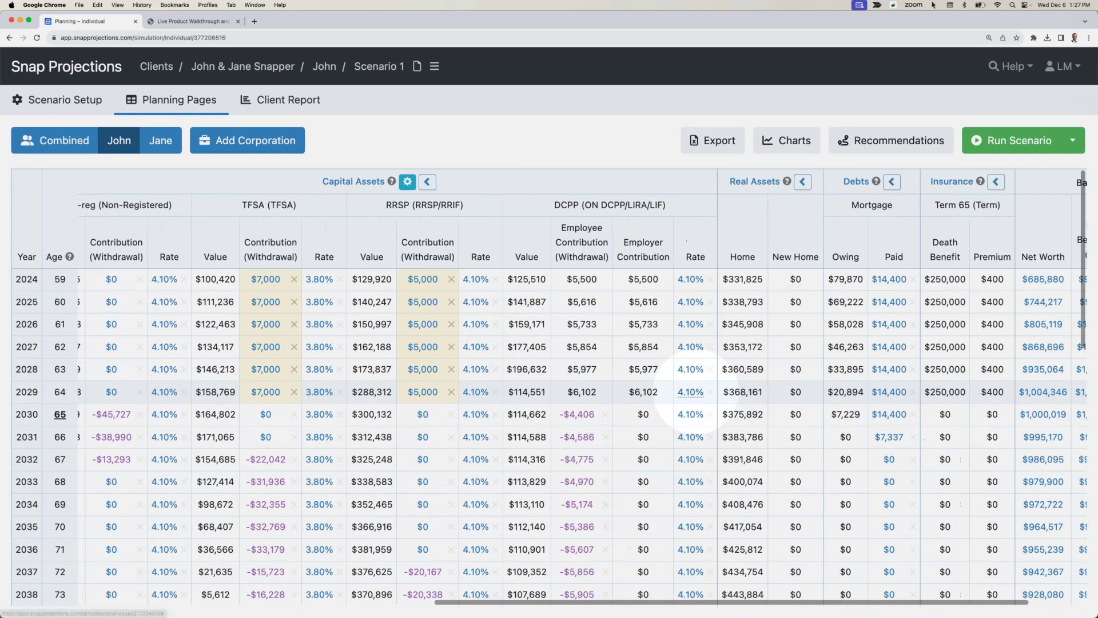
scroll(715, 401, down, 3)
scroll(732, 403, right, 1)
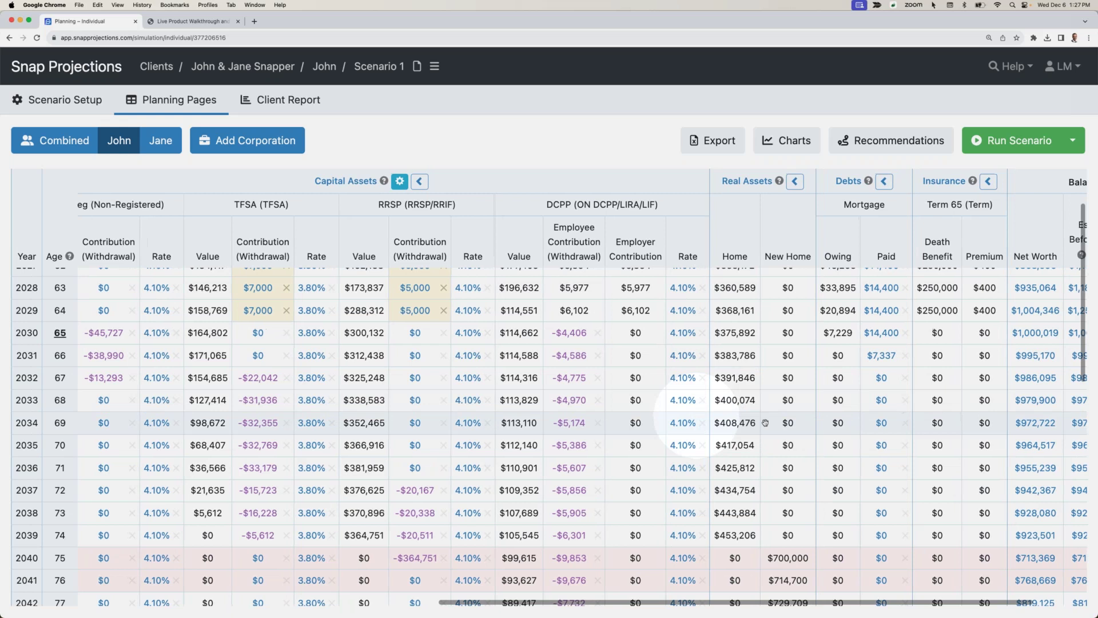
Step: Make the New Home real asset jointly owned in the scenario's asset setup
click(63, 100)
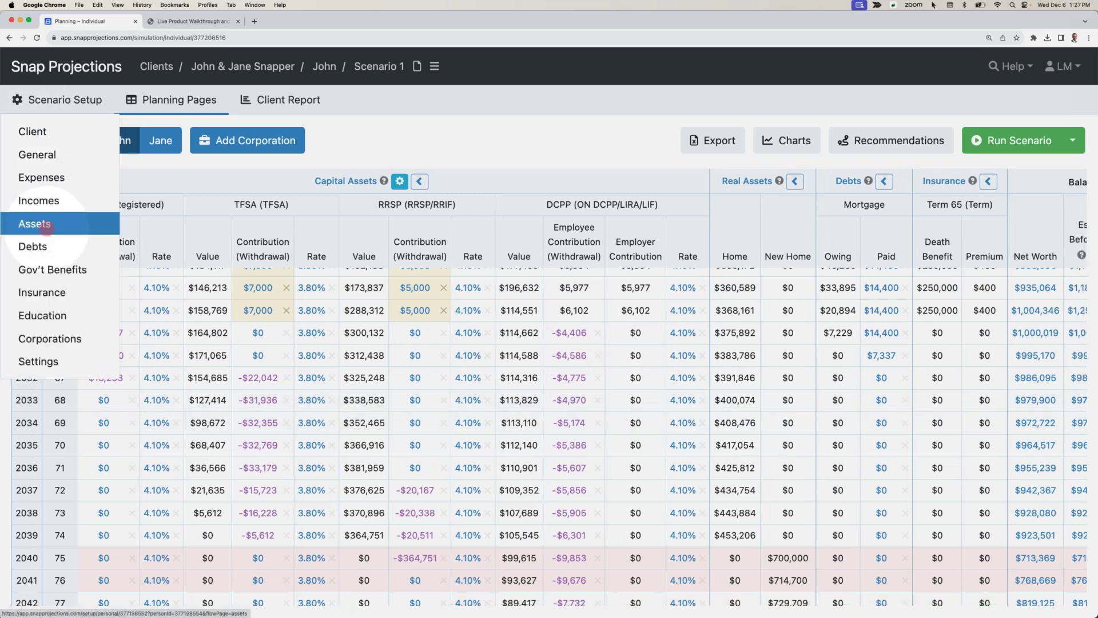
click(36, 223)
scroll(617, 468, down, 5)
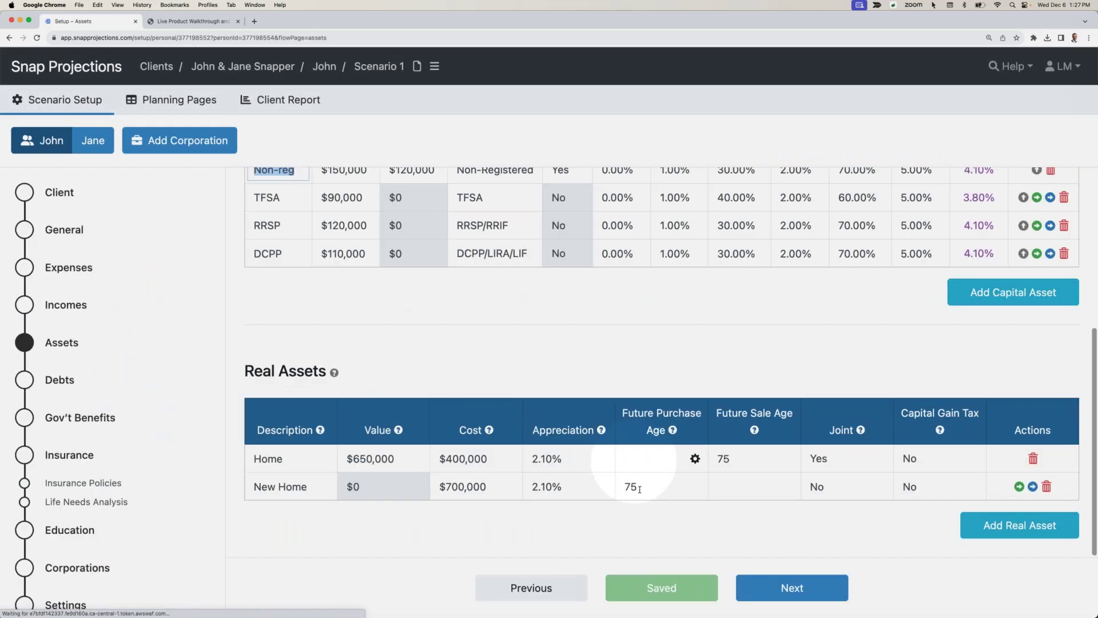
click(826, 488)
click(823, 502)
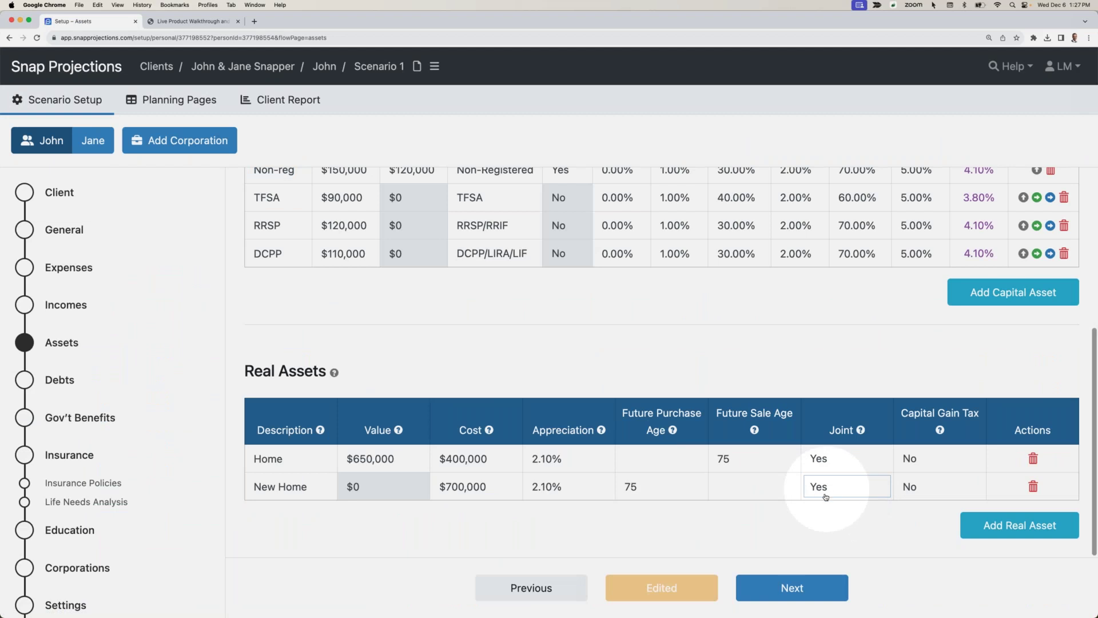
Step: Review the husband's projections at age 75 for his share of the New Home and the TFSA contribution
click(147, 98)
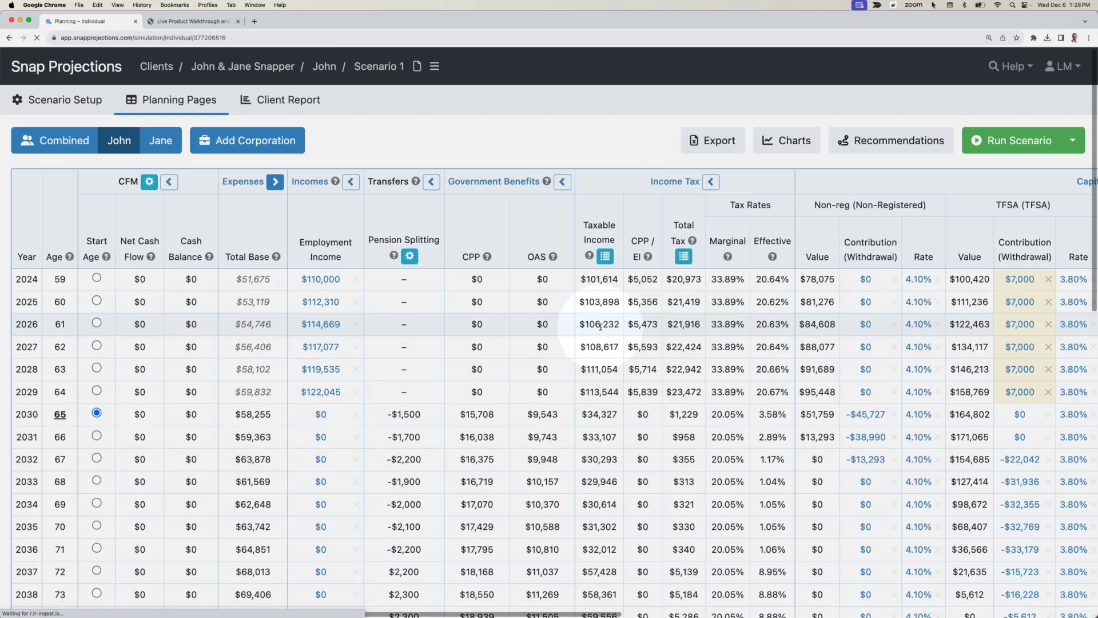
scroll(602, 327, down, 5)
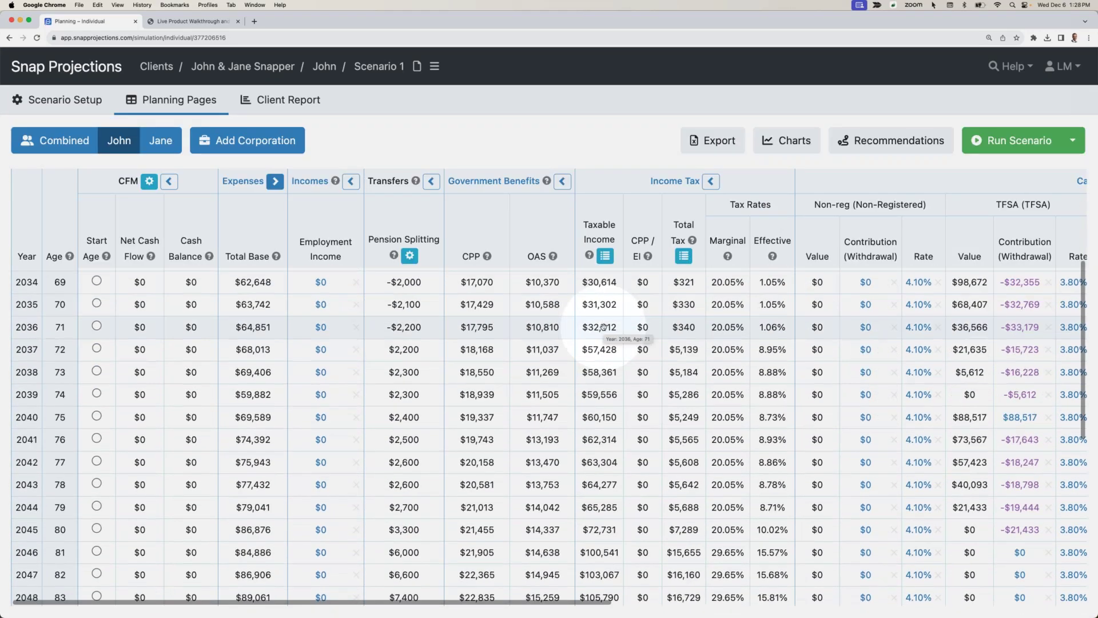
scroll(602, 325, right, 5)
scroll(605, 327, right, 10)
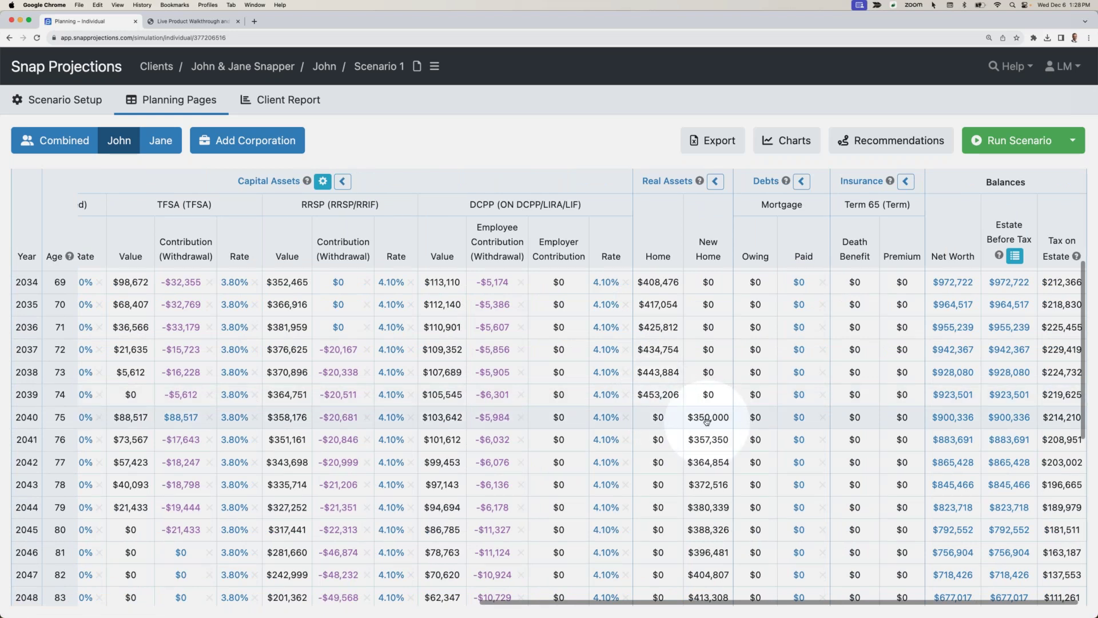
scroll(708, 420, left, 5)
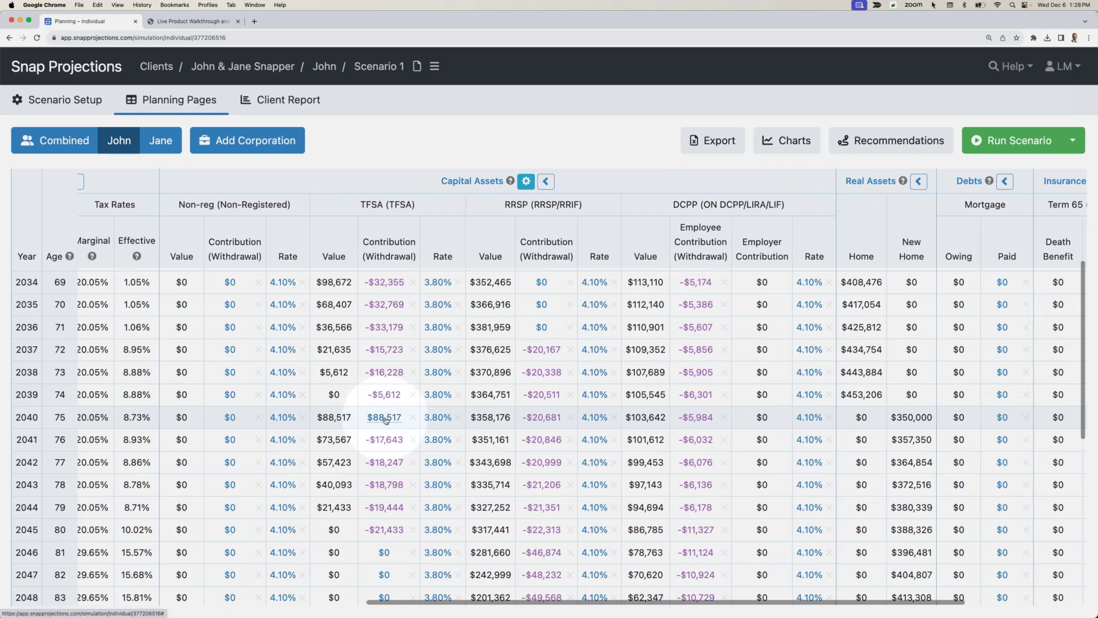
mouse_move(386, 420)
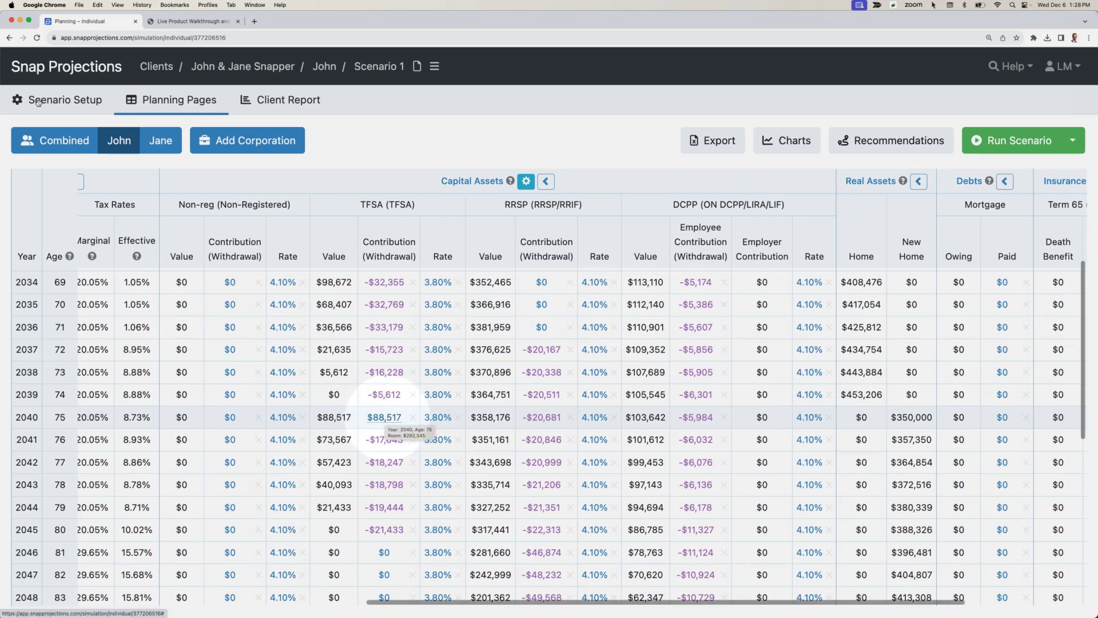
Step: Examine the couple's combined projections for late-life cash flow shortfalls and the real base expenses in retirement
click(57, 140)
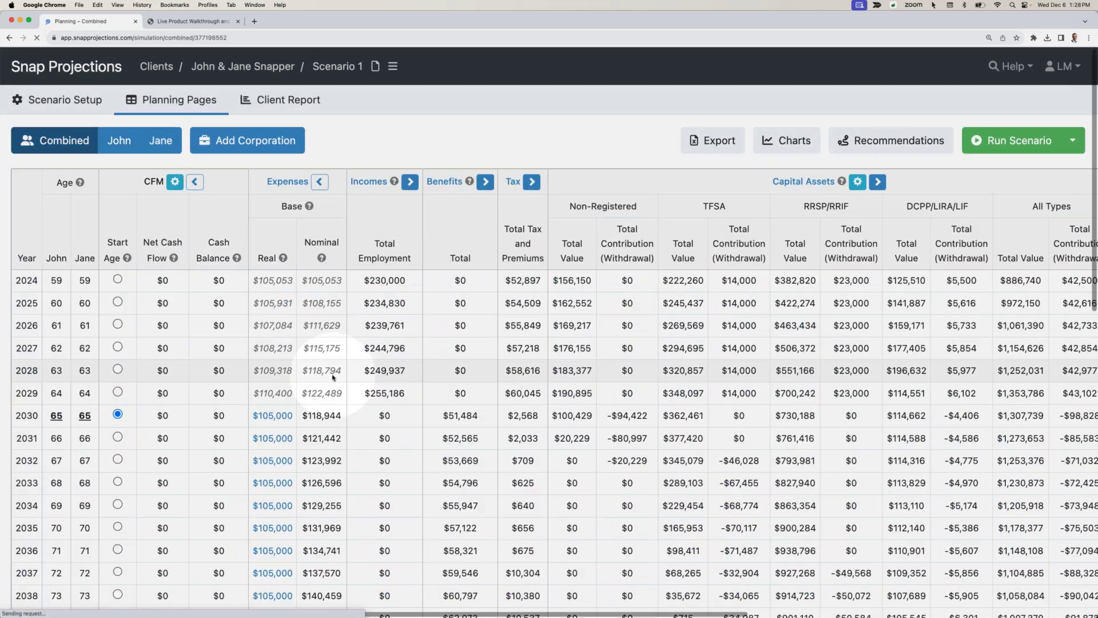
scroll(333, 377, down, 10)
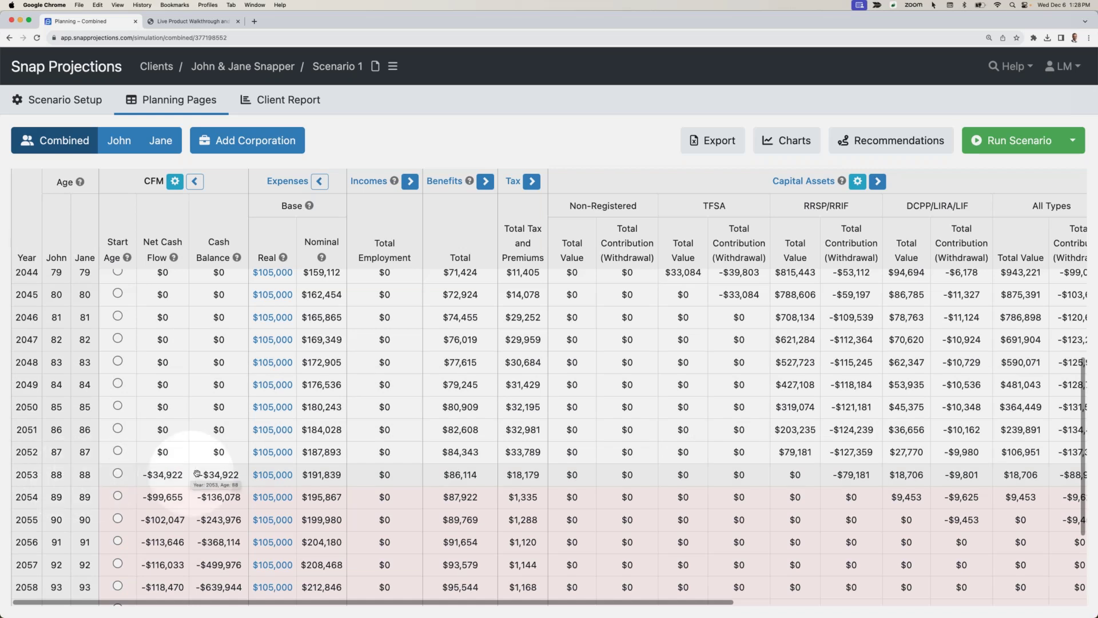
scroll(206, 474, up, 2)
scroll(206, 474, up, 10)
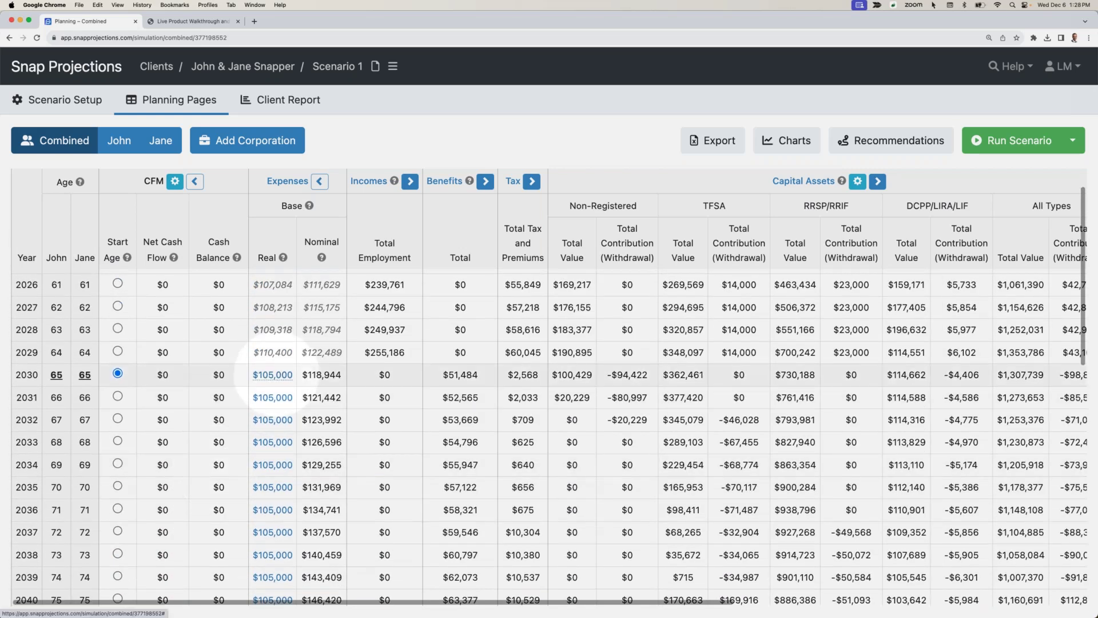
mouse_move(280, 380)
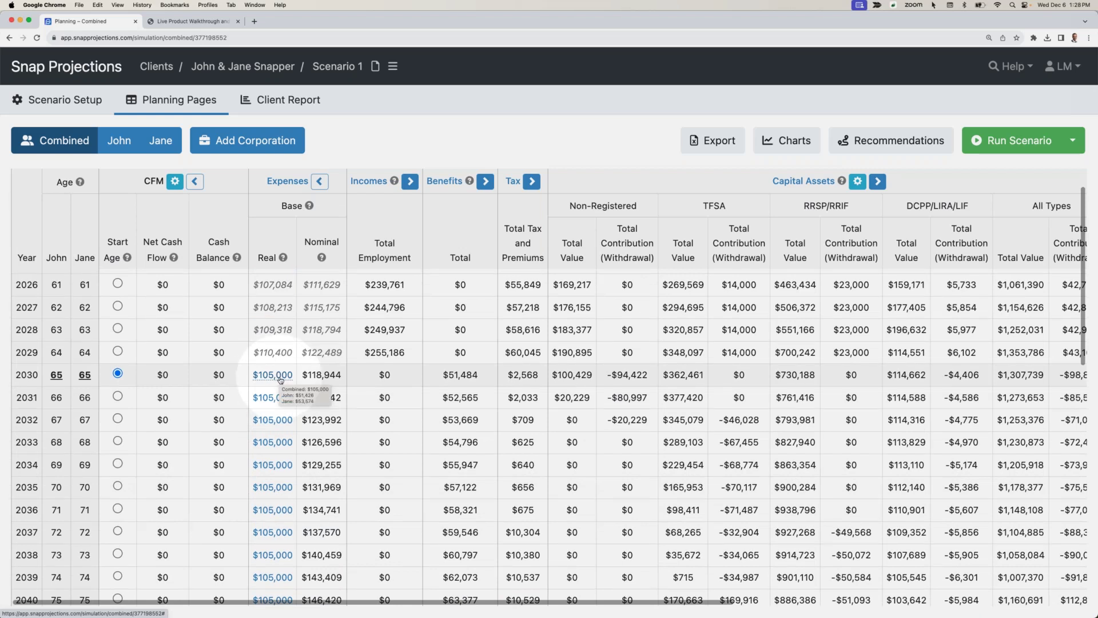
Step: Set the combined base expenses to $80,000 from age 75, copied down to age 100, and rerun the scenario
scroll(280, 380, down, 3)
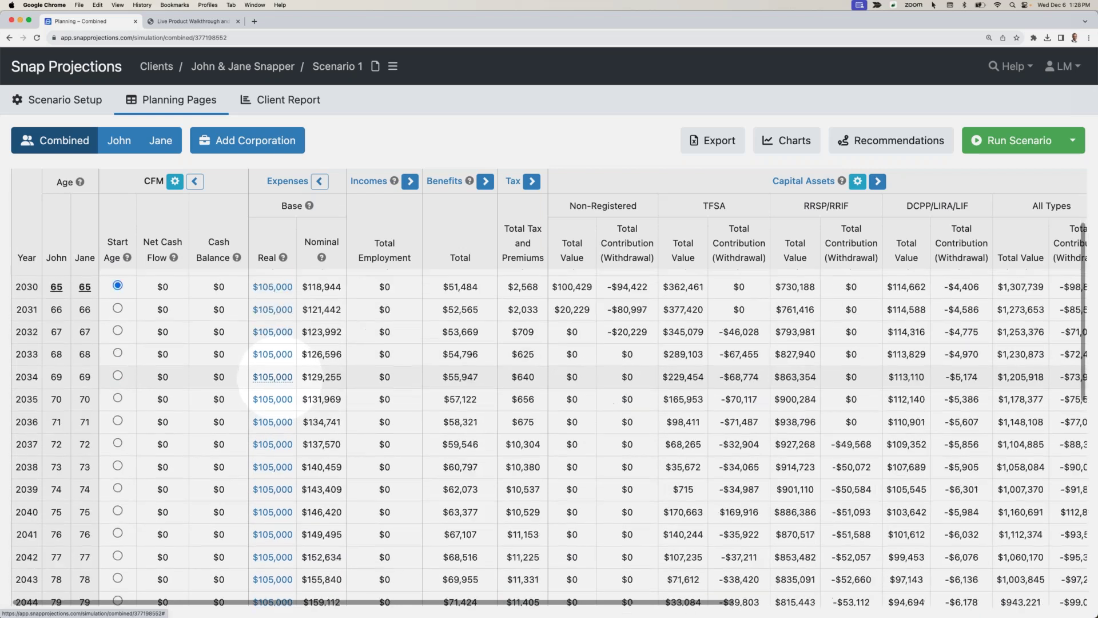
click(274, 513)
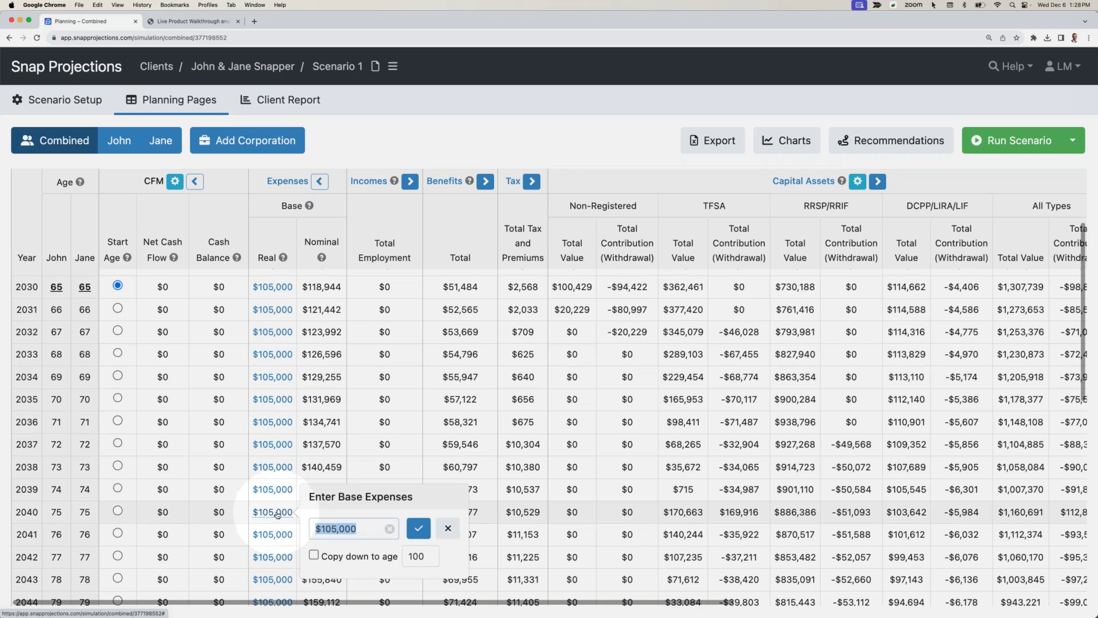
text(80000)
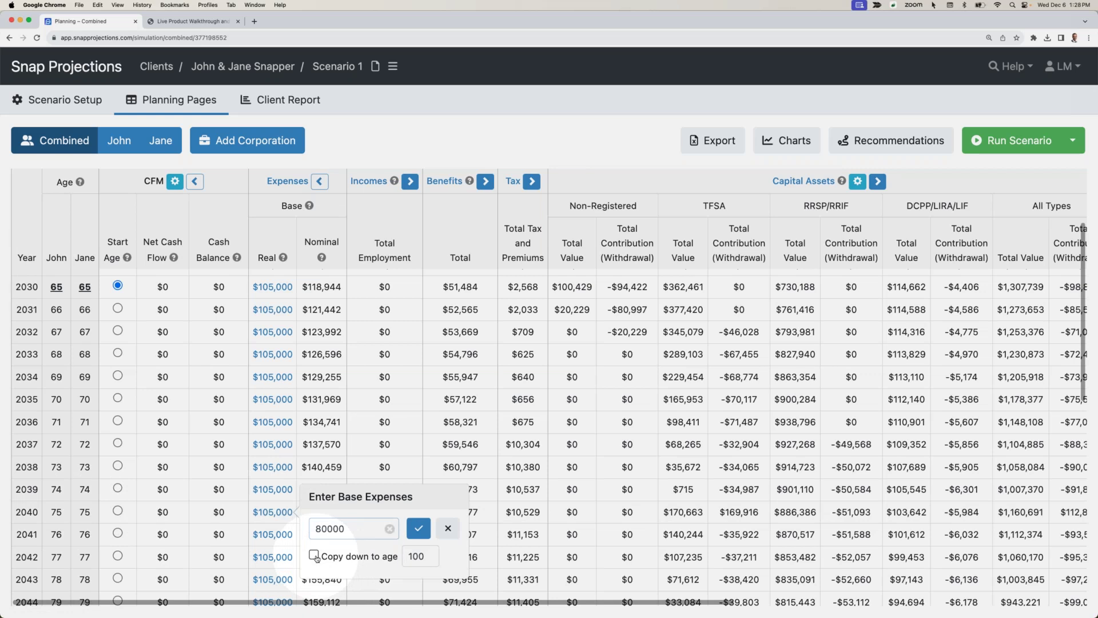
click(417, 526)
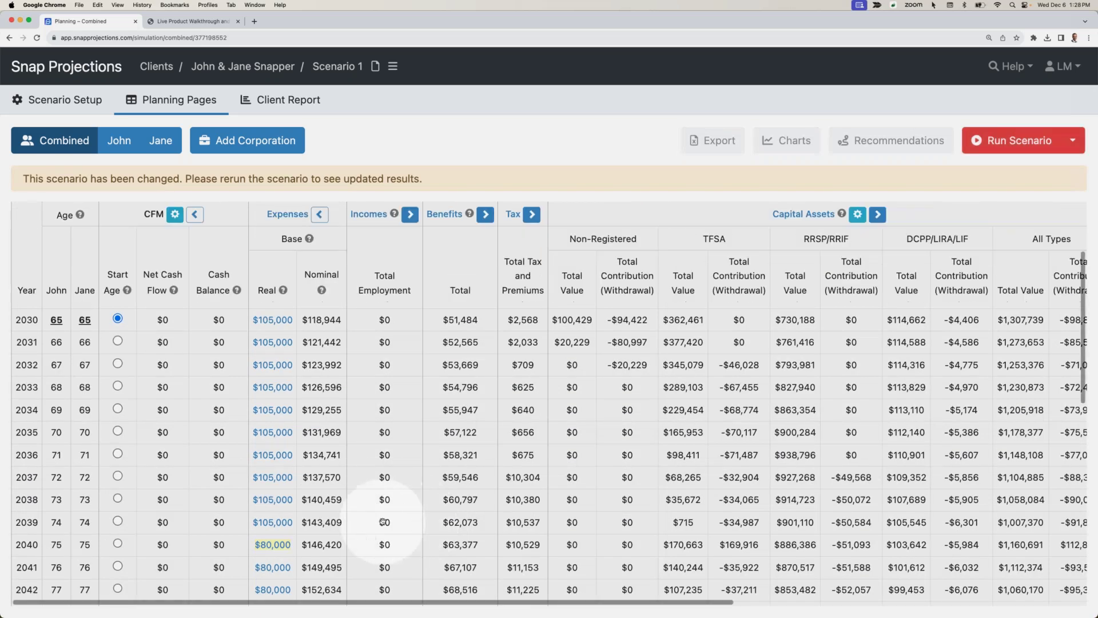
click(1006, 140)
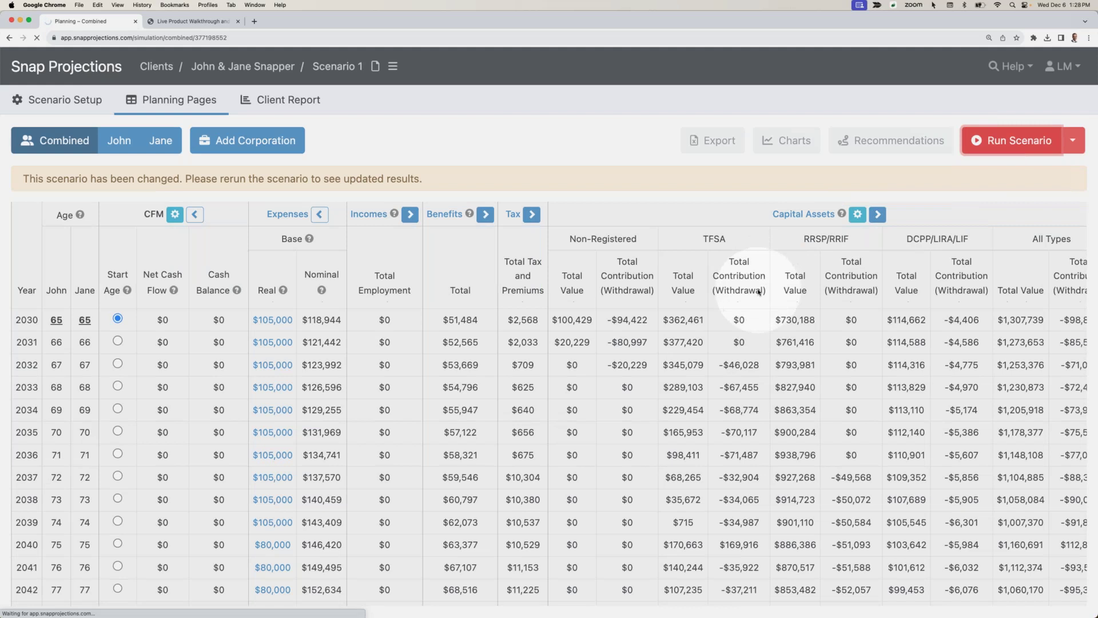
Step: Review the combined projections through age 100, checking the final-year total values of capital assets and real assets
scroll(354, 330, down, 10)
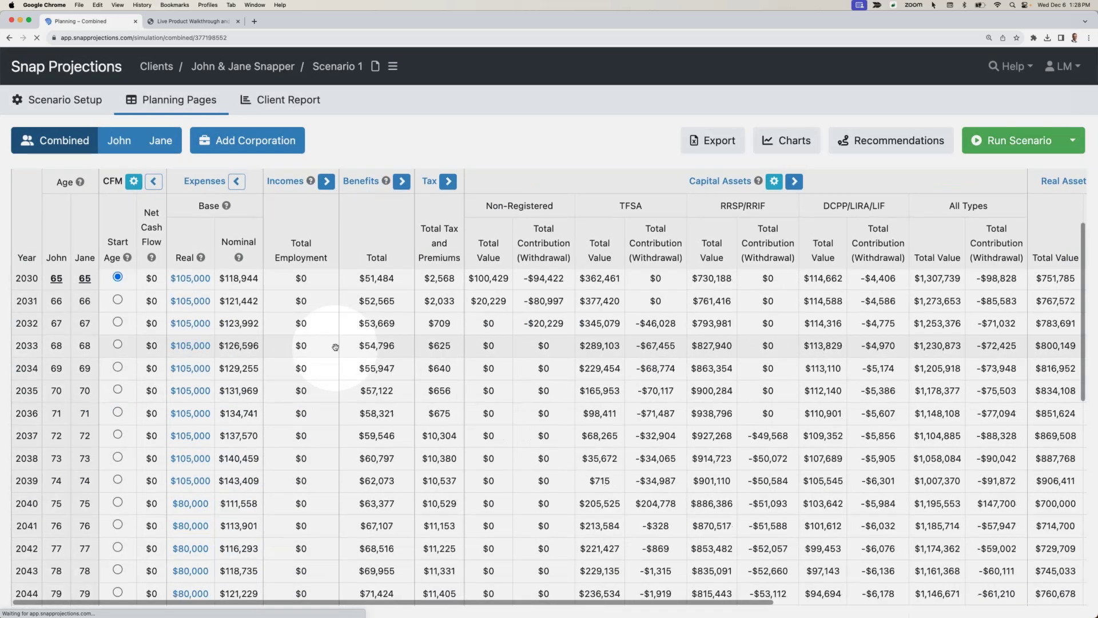
scroll(337, 346, down, 2)
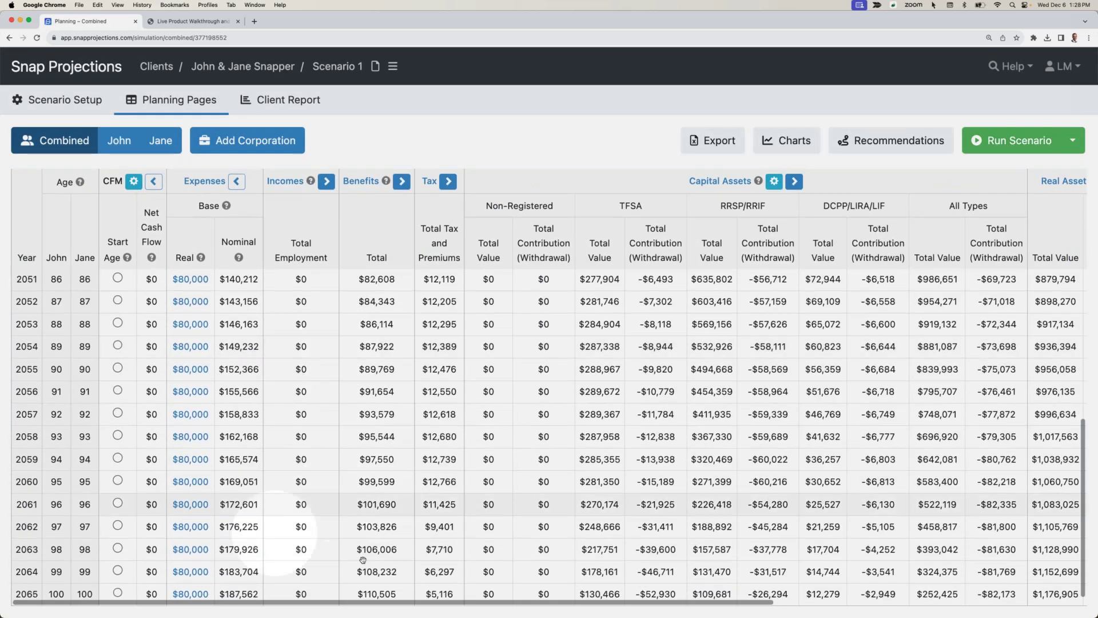
scroll(514, 561, right, 10)
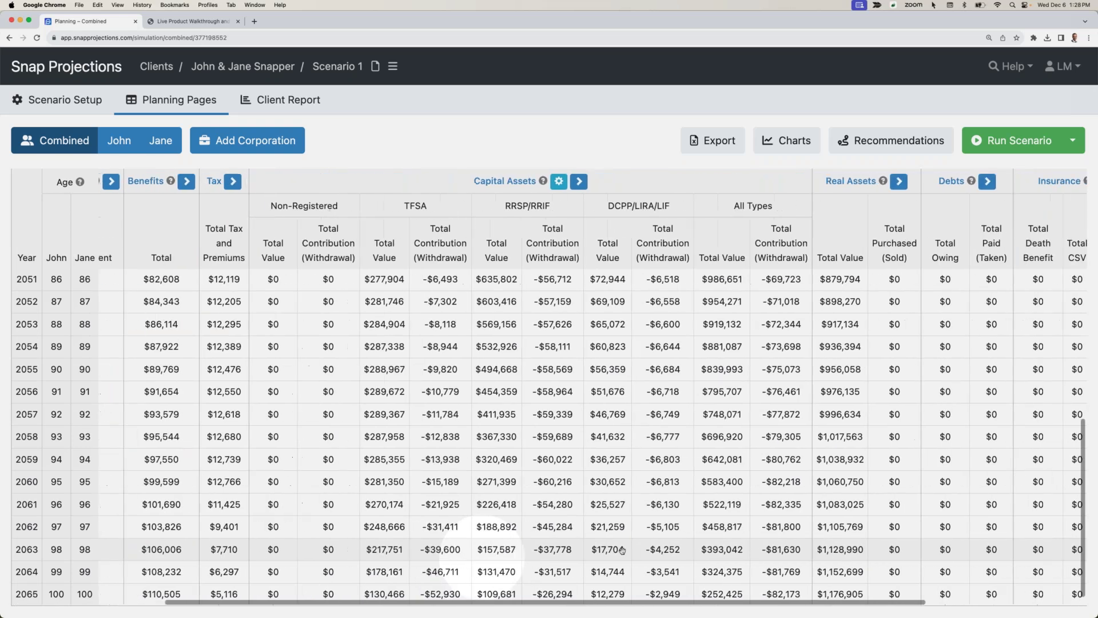
double_click(672, 593)
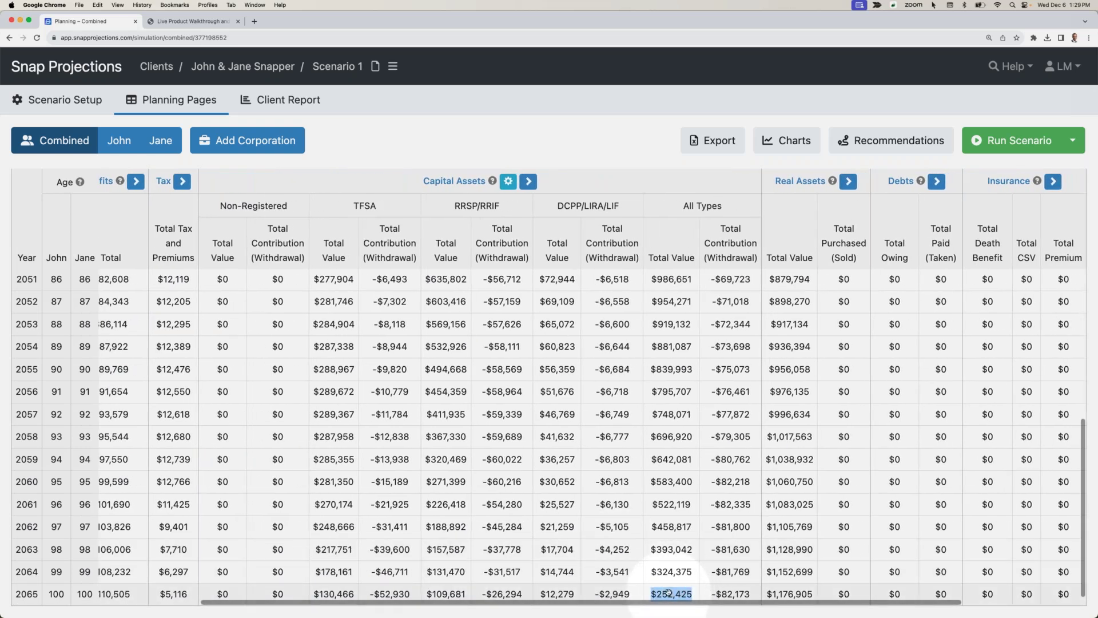
scroll(667, 592, right, 3)
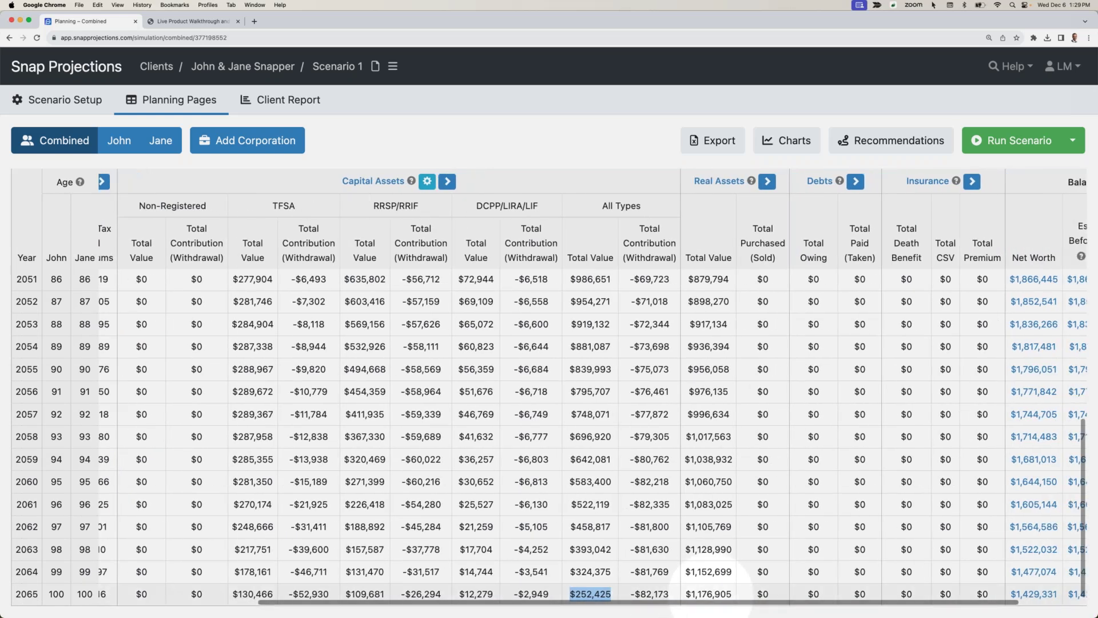
double_click(709, 594)
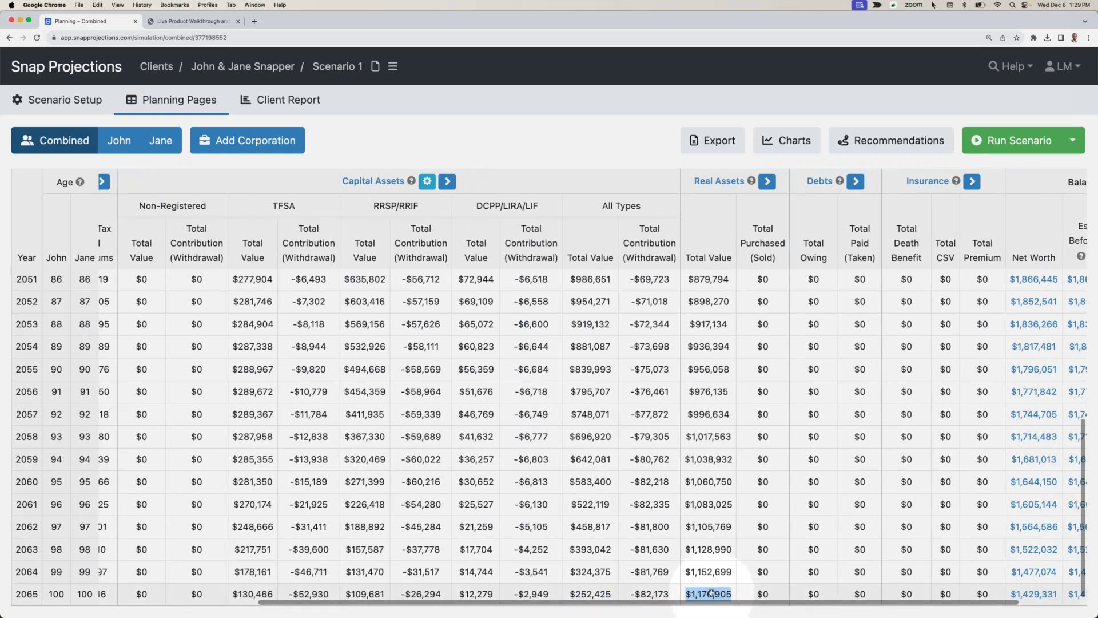
scroll(711, 593, right, 3)
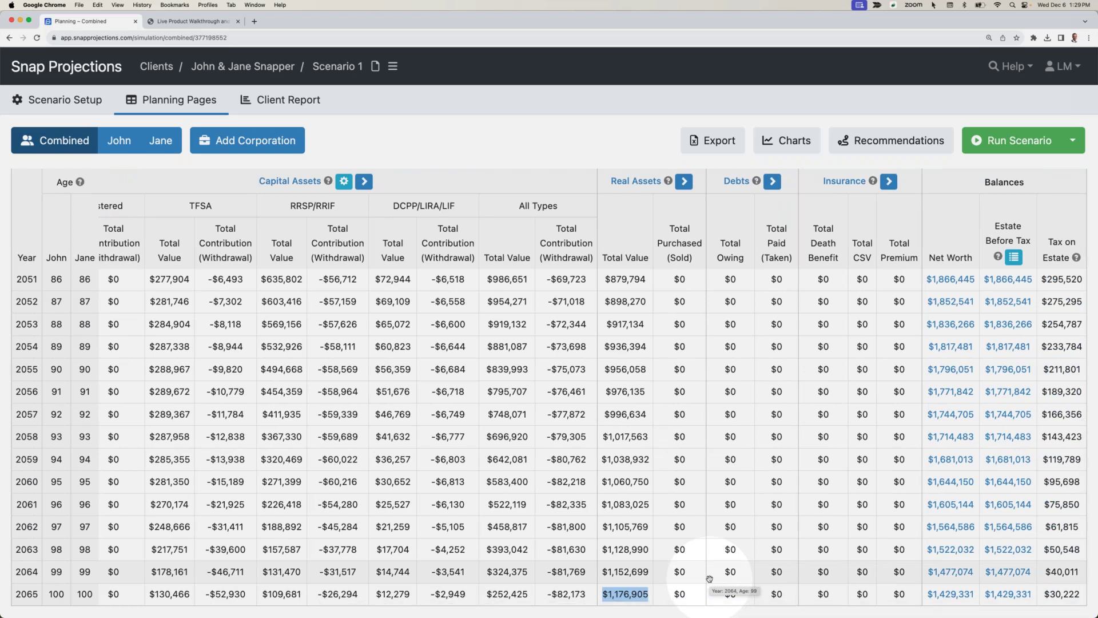
scroll(658, 446, left, 15)
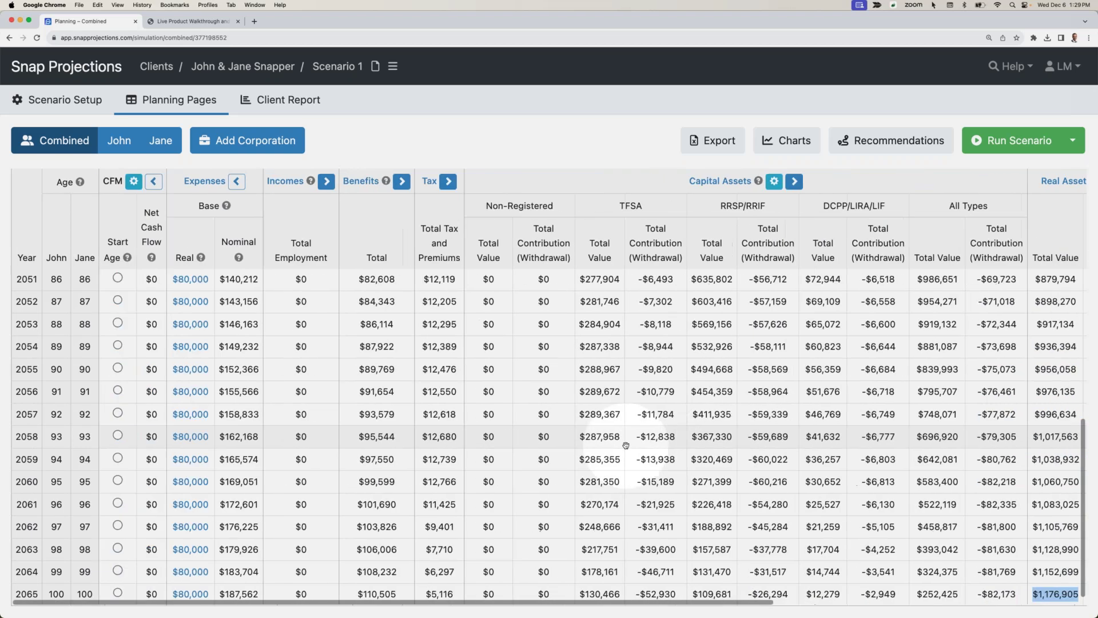
scroll(626, 444, up, 10)
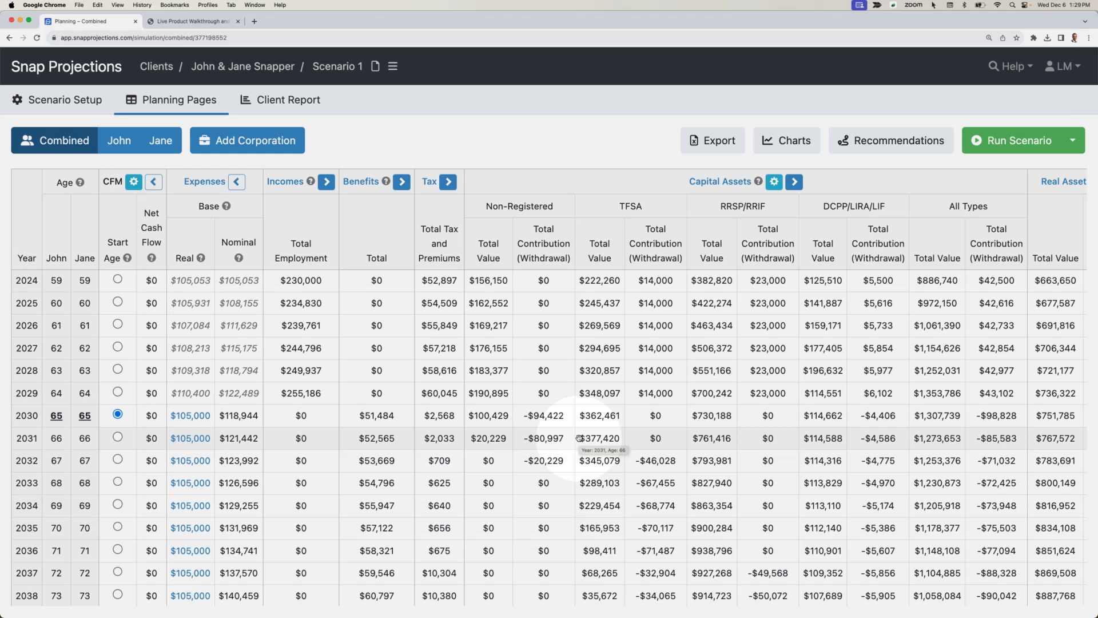
Step: Open the Snap Projections Help Center and go to its Webinars category
click(1021, 66)
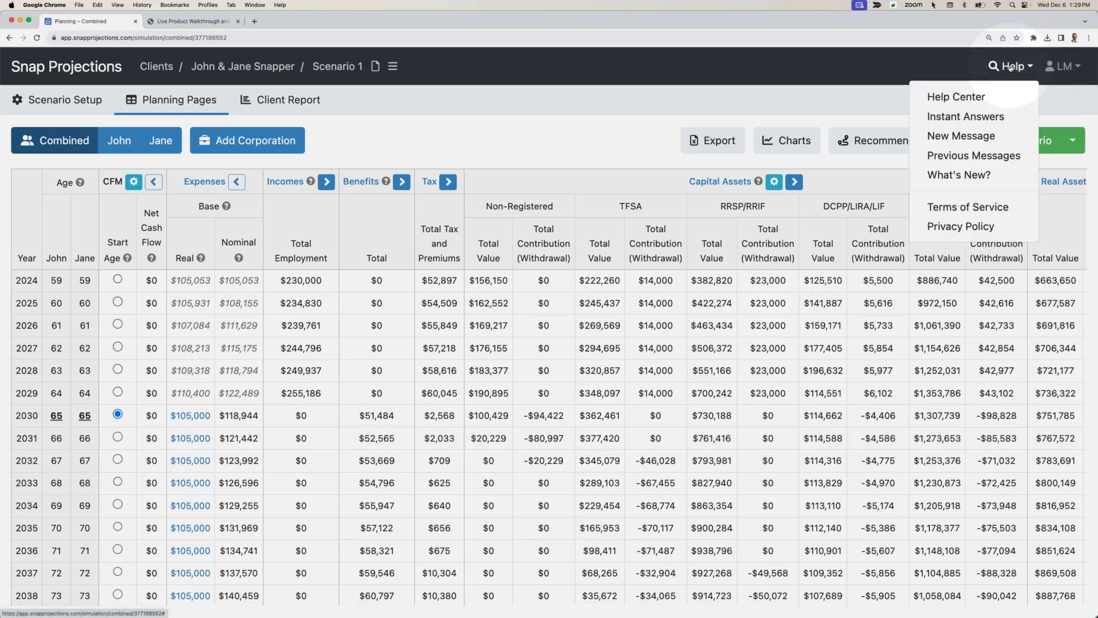
click(973, 100)
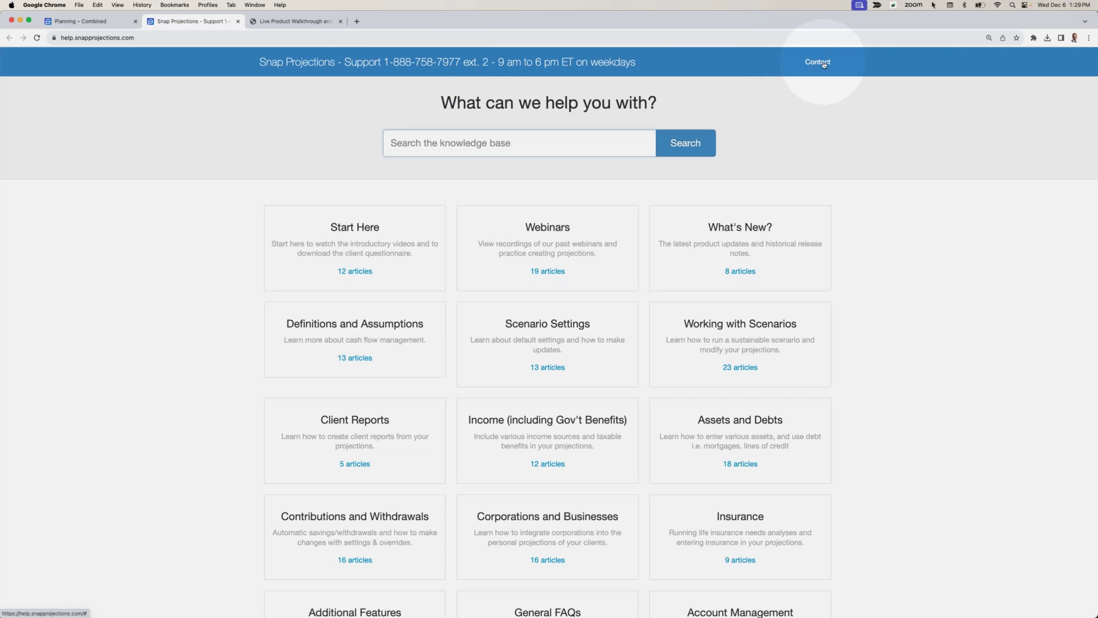
click(530, 240)
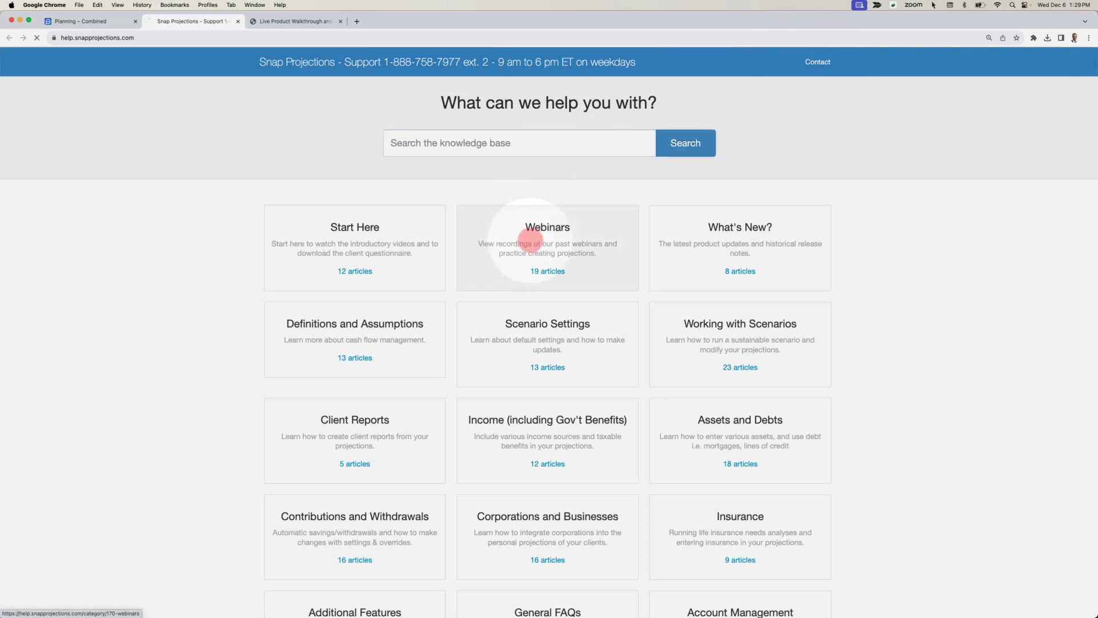